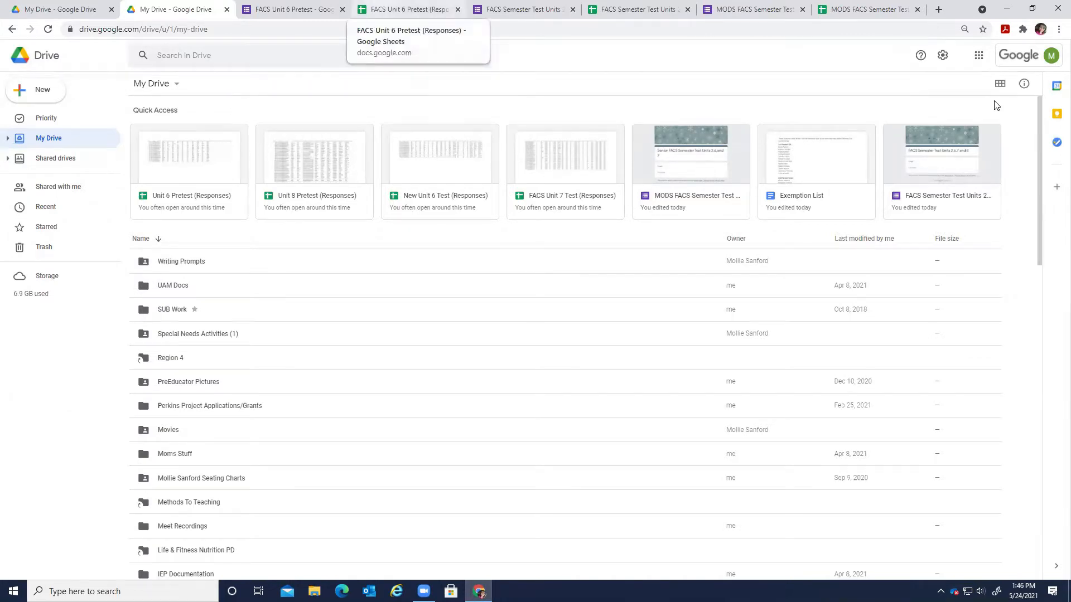
Switch My Drive to tile view and bring up the FACS Semester Test form's responses.
left_click(999, 86)
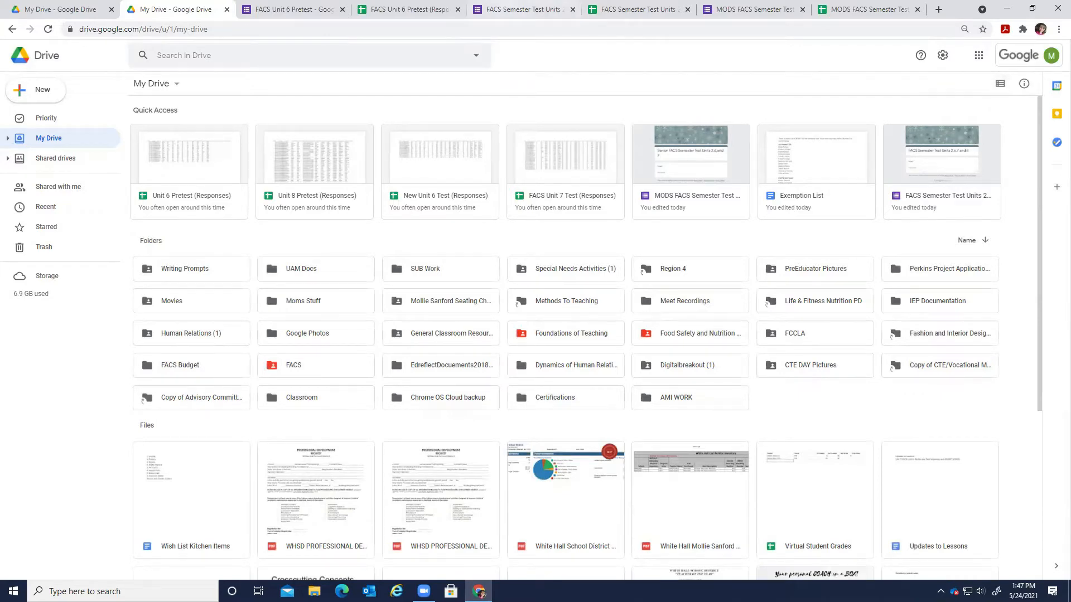
left_click(523, 9)
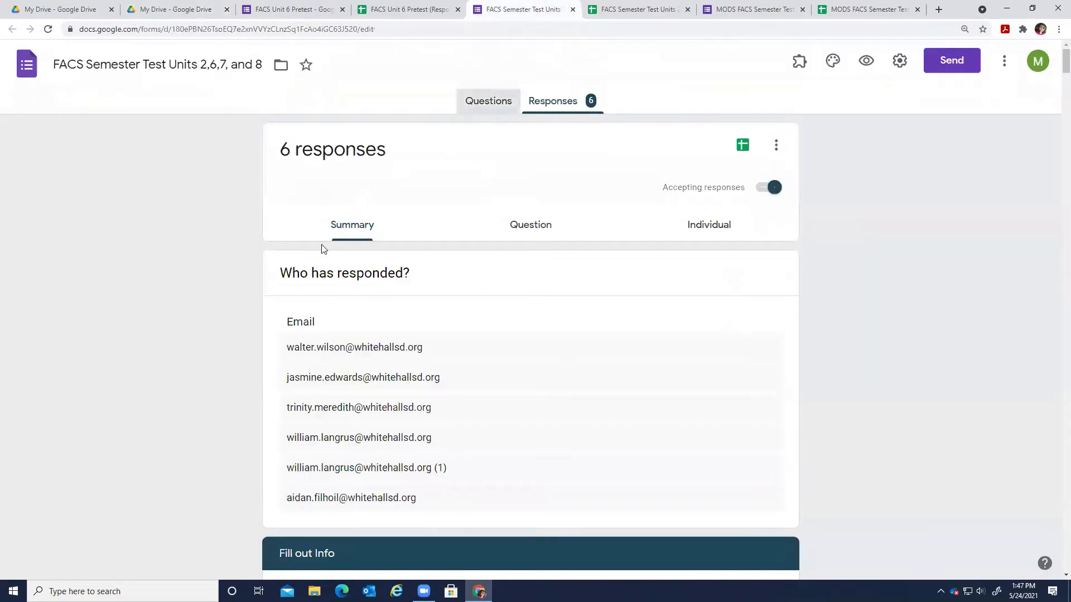
Show the form's Questions tab and review its 9 sections, including Matching, Open Response and True/False.
left_click(488, 101)
scroll(244, 340, "down", 5)
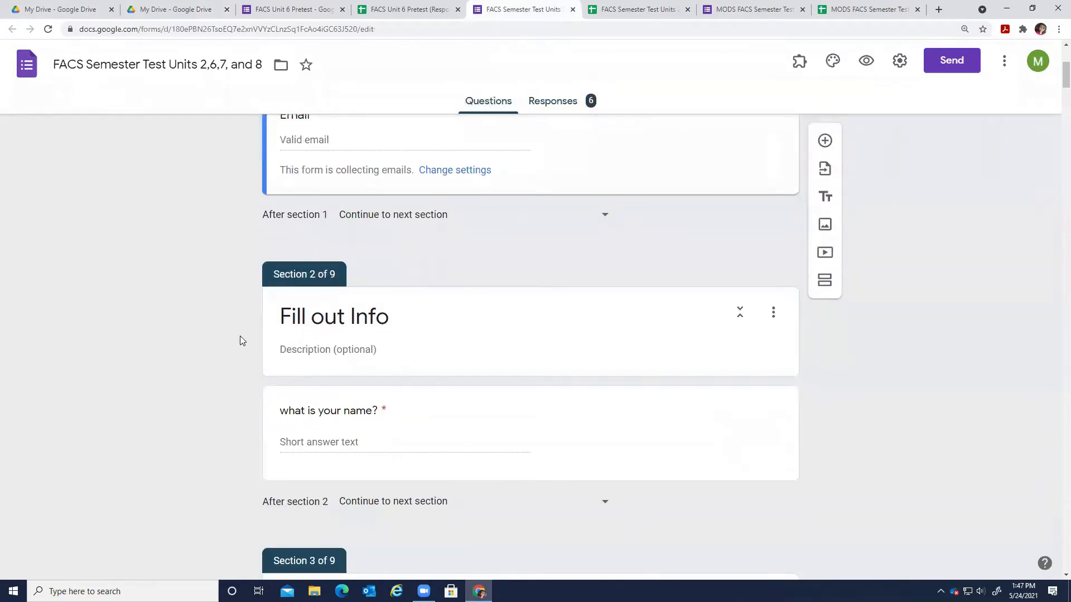
scroll(243, 346, "down", 2)
scroll(241, 354, "down", 5)
scroll(1056, 104, "down", 1)
left_click_drag(1056, 104, 1056, 283)
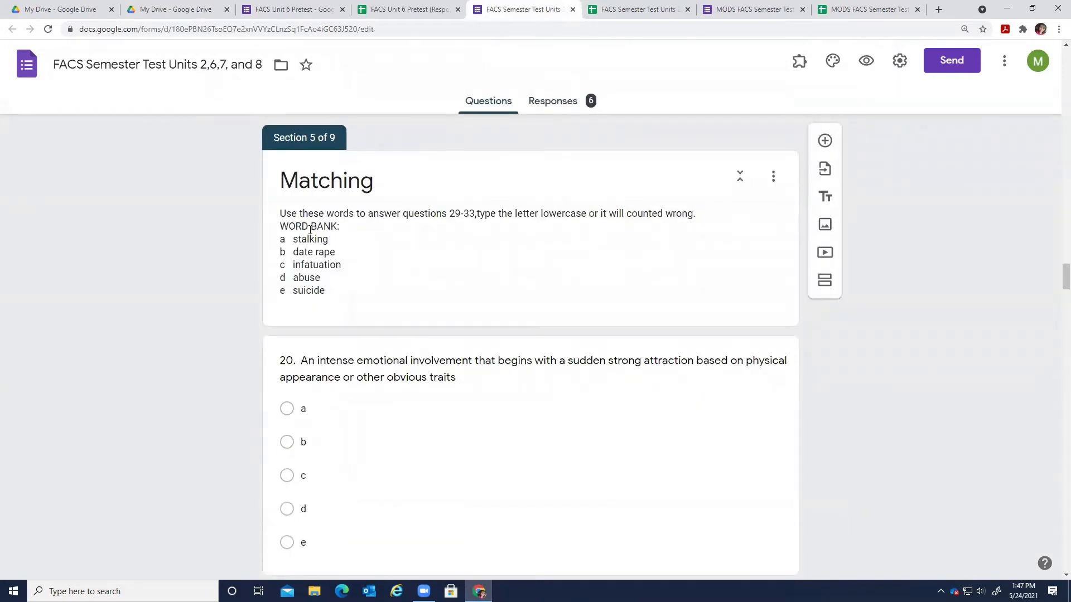
scroll(394, 412, "down", 1)
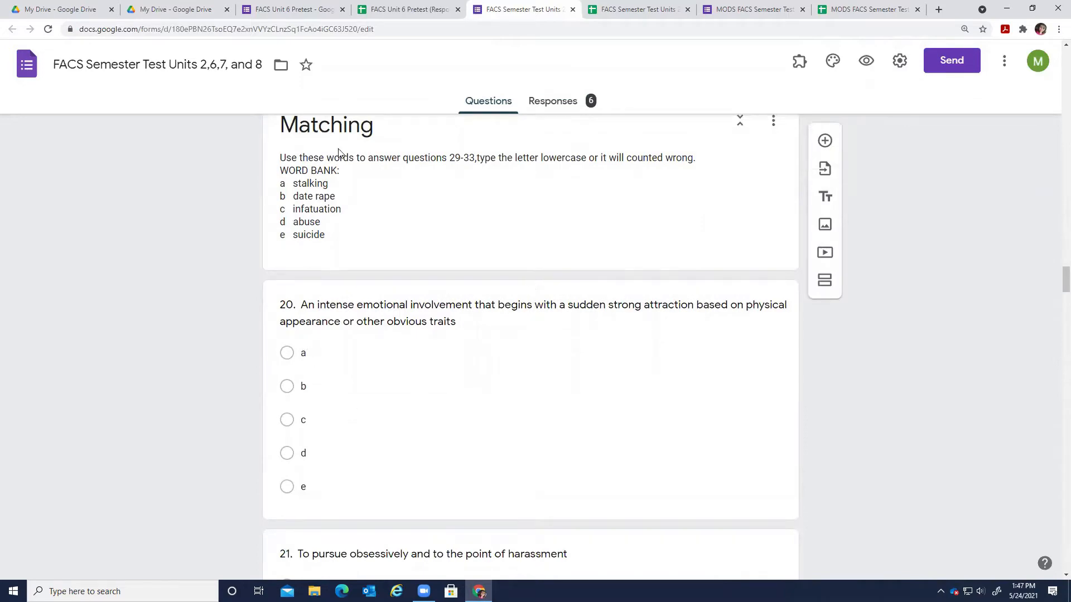
left_click_drag(1055, 286, 1044, 61)
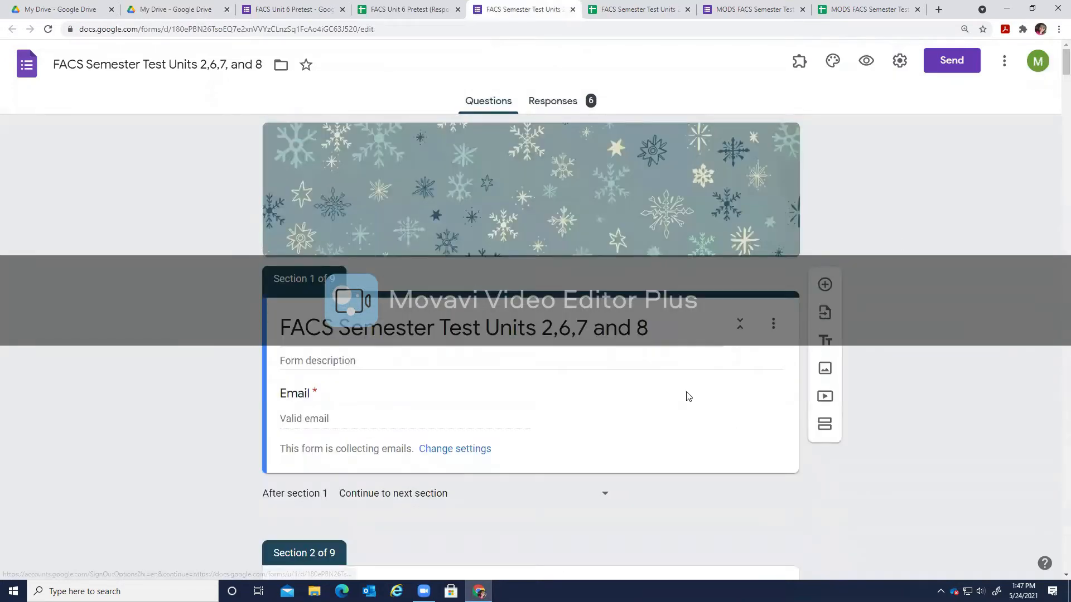
scroll(692, 385, "down", 5)
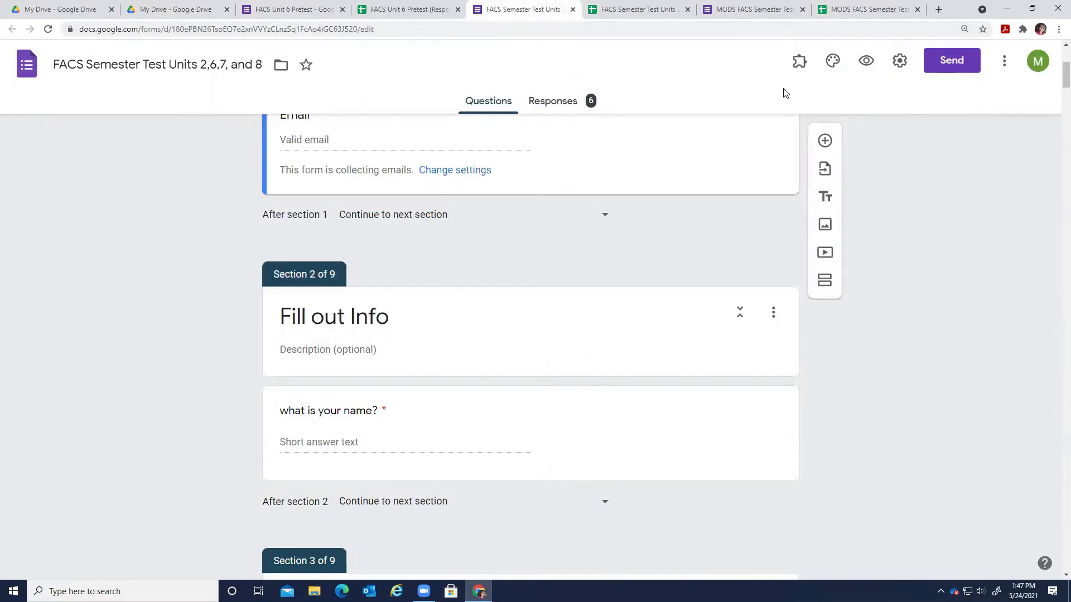
left_click(866, 62)
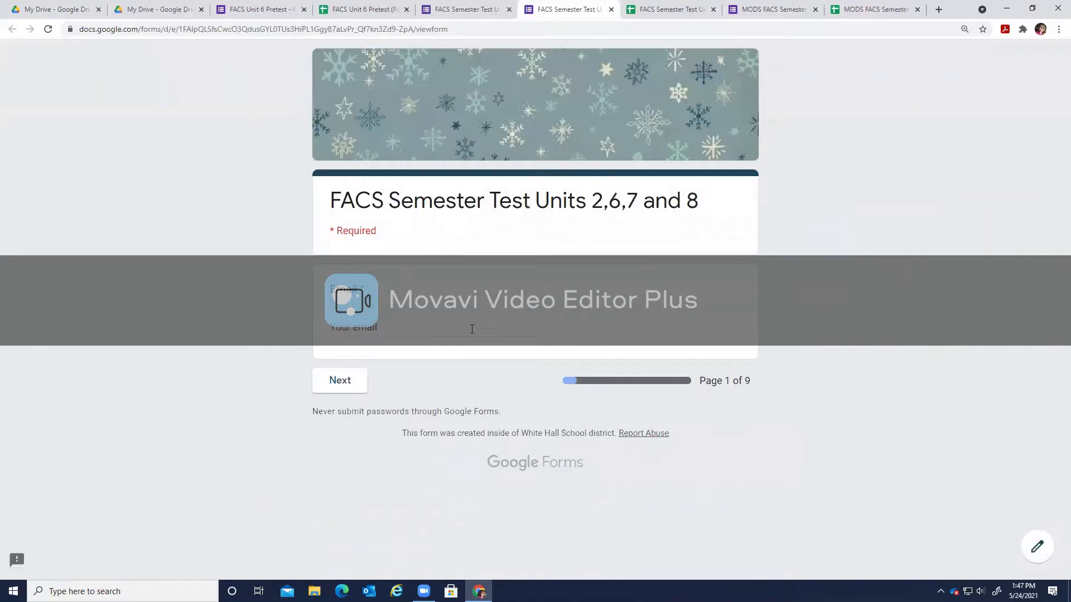
left_click(476, 332)
left_click(477, 351)
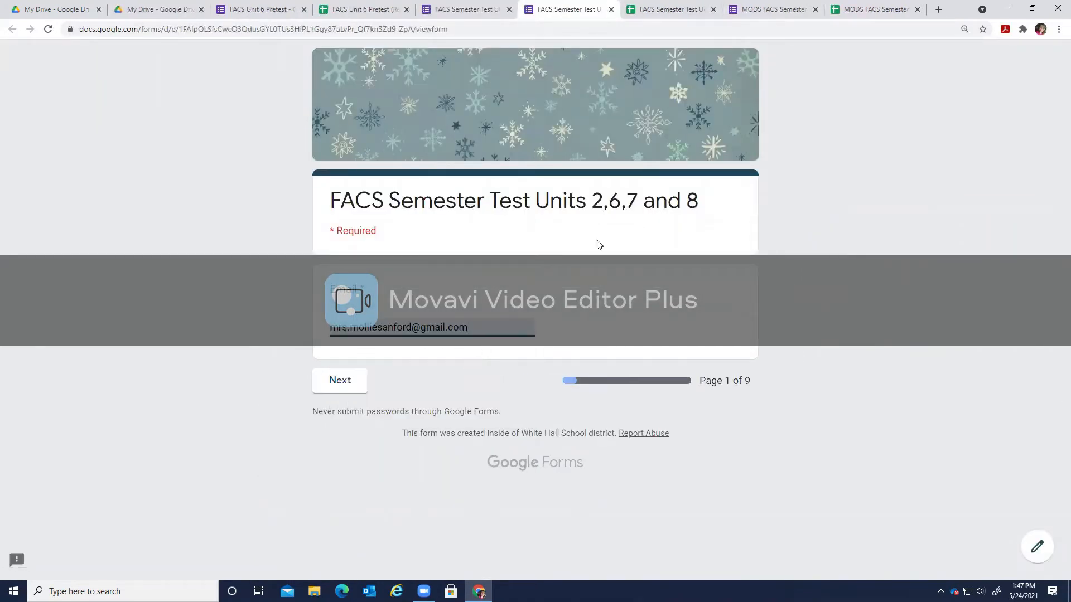
left_click(339, 386)
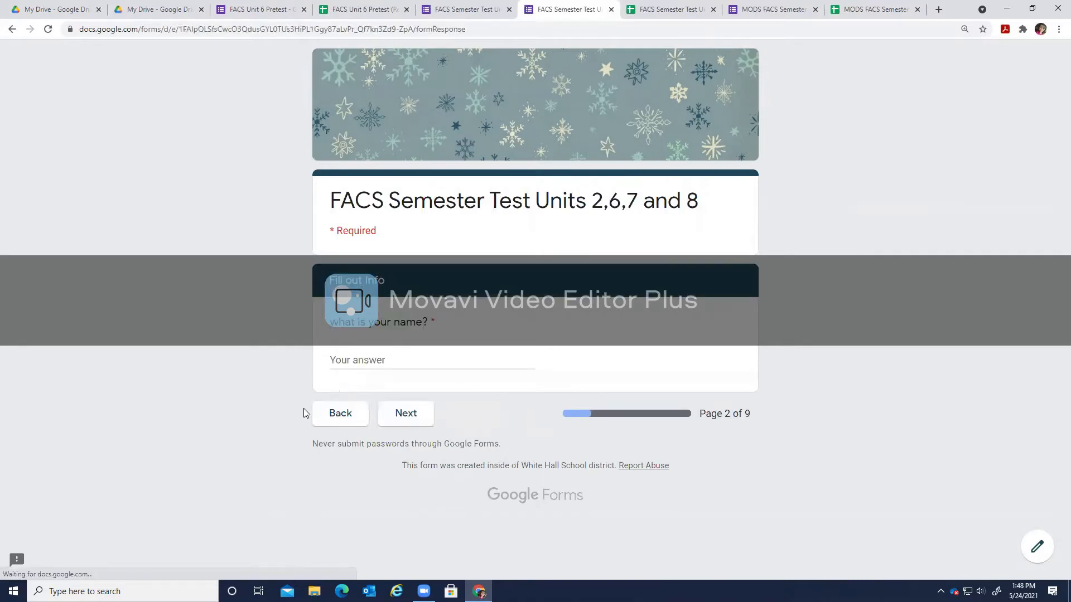
type("Sanford")
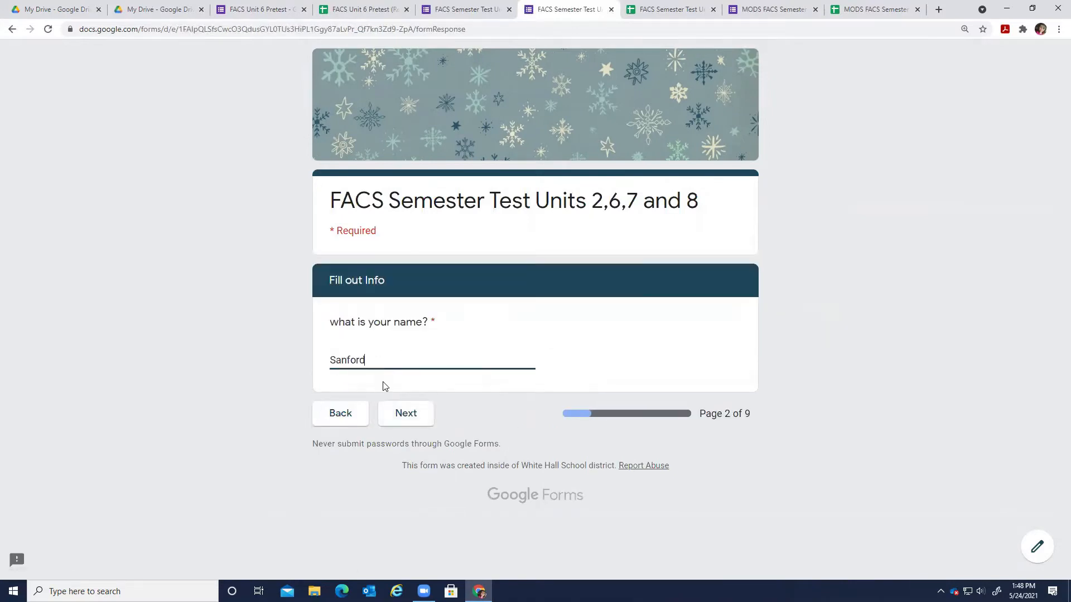
left_click(405, 414)
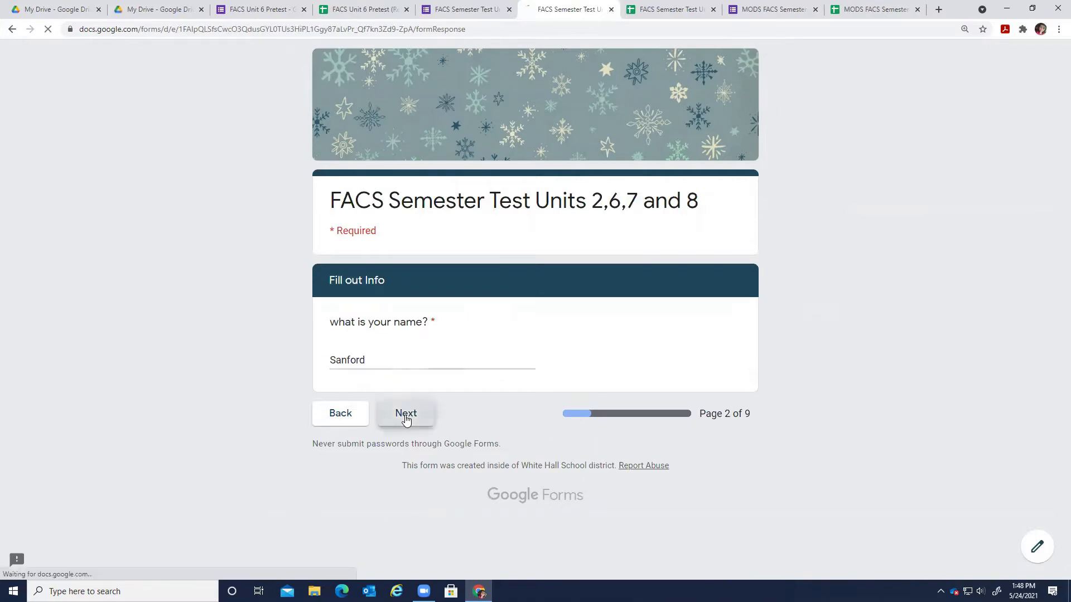
scroll(383, 429, "down", 20)
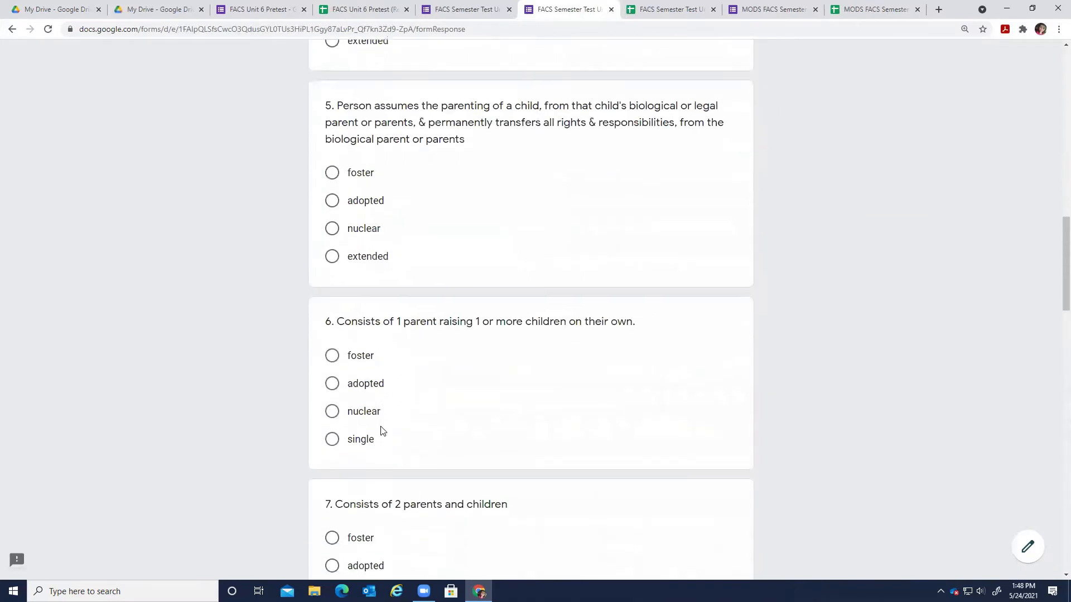
scroll(1055, 418, "down", 13)
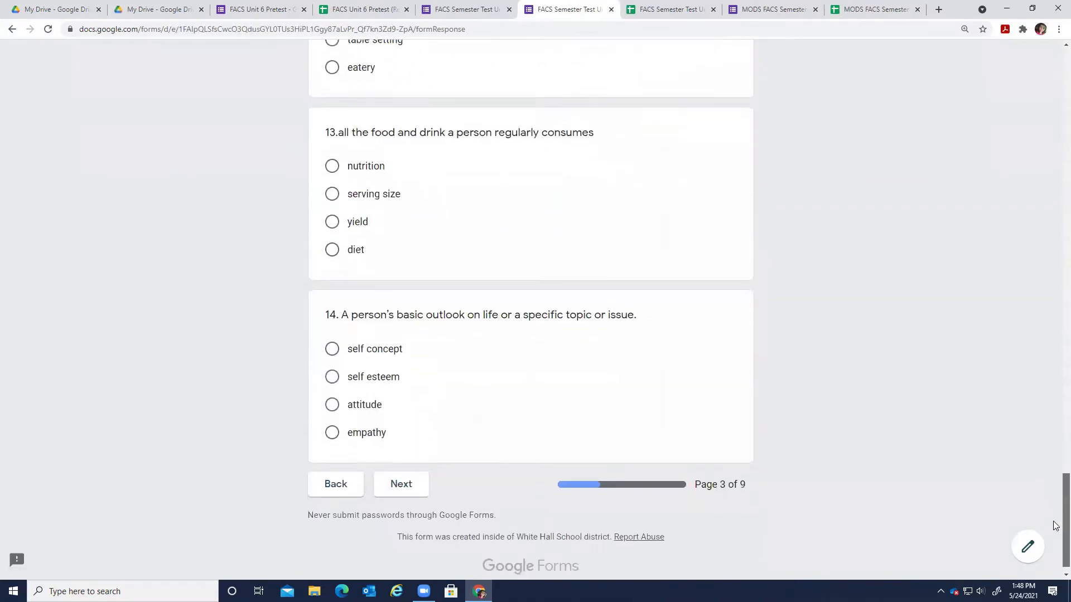
left_click(421, 475)
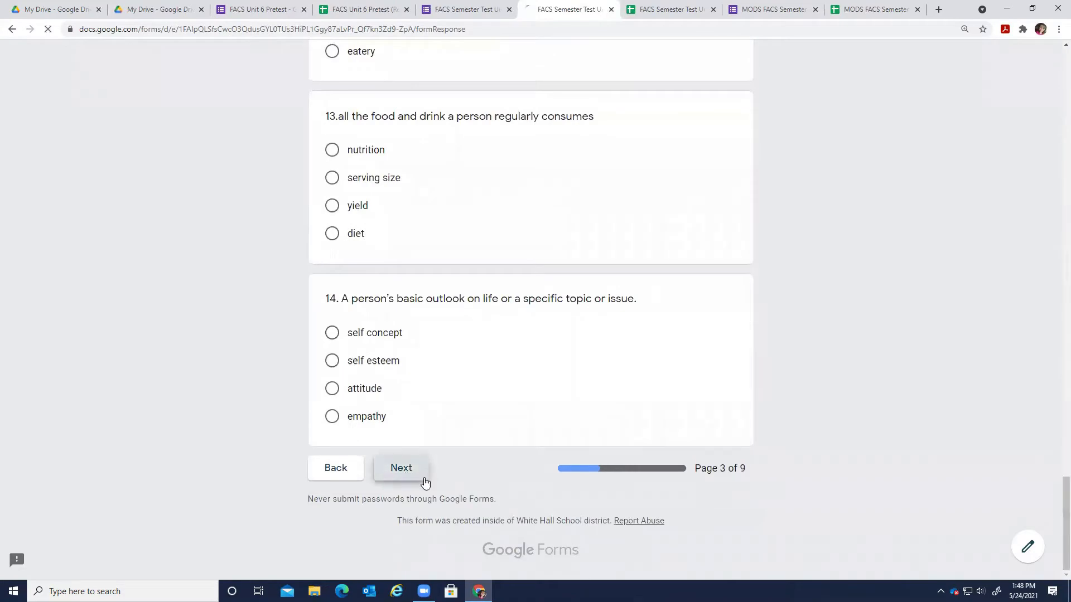
scroll(1055, 313, "down", 7)
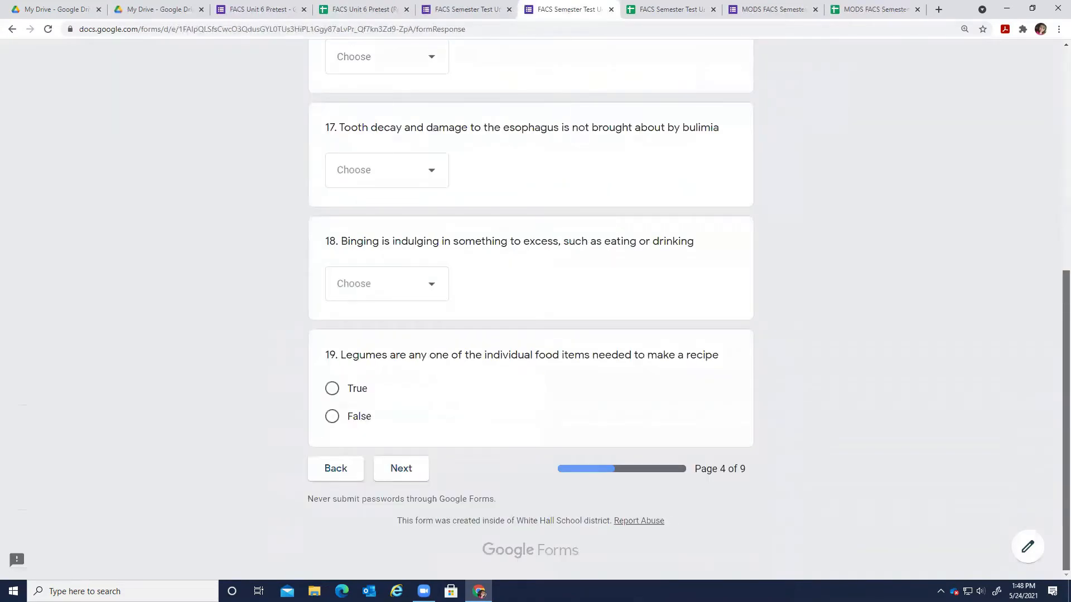
left_click(401, 469)
scroll(1055, 313, "down", 15)
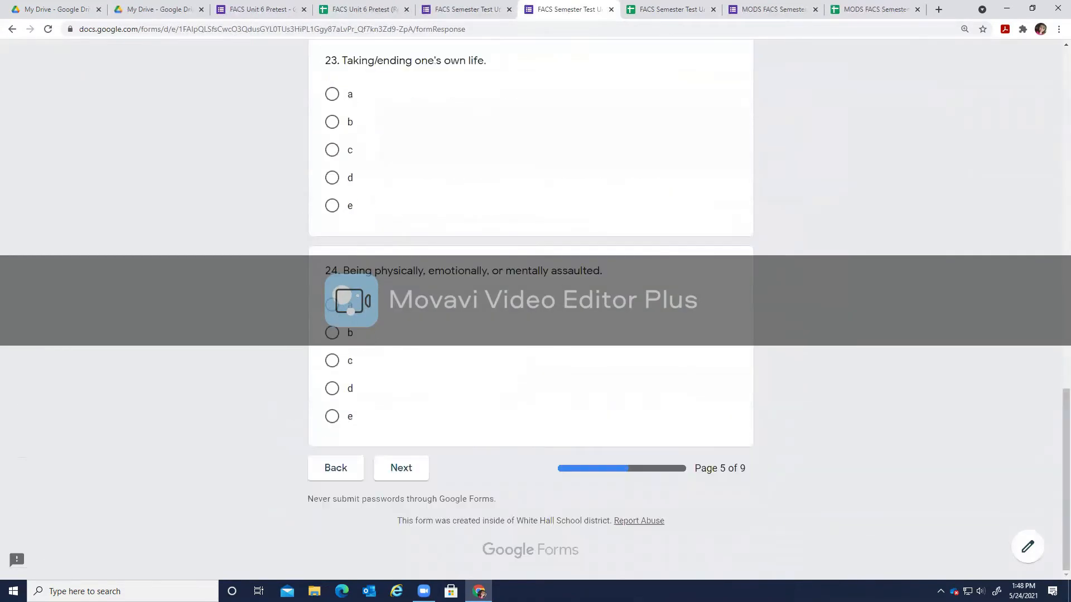
left_click(401, 468)
left_click(426, 500)
scroll(426, 502, "down", 11)
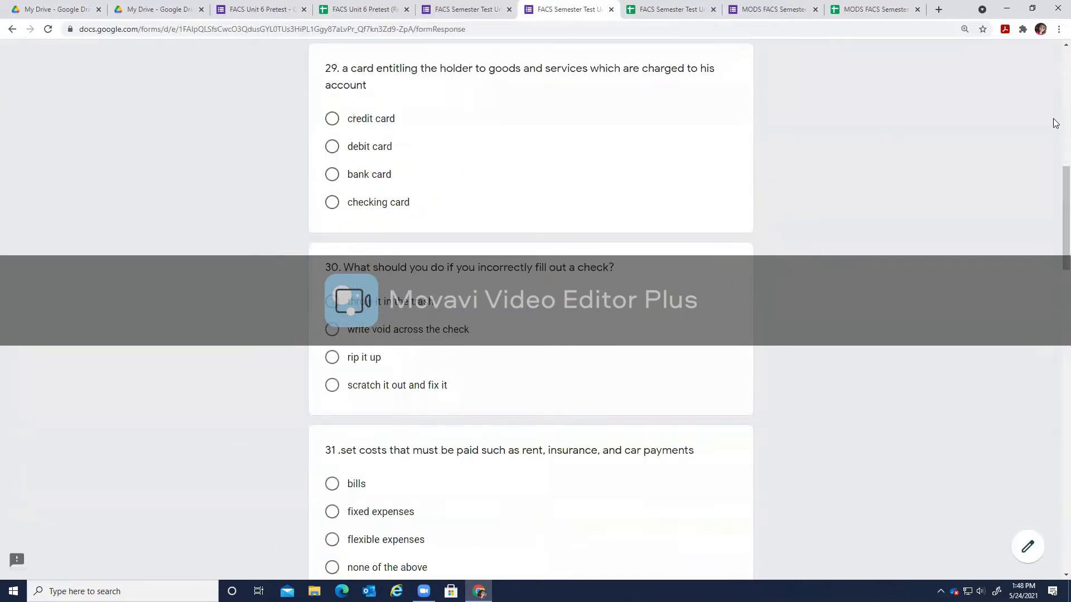
scroll(1055, 194, "down", 15)
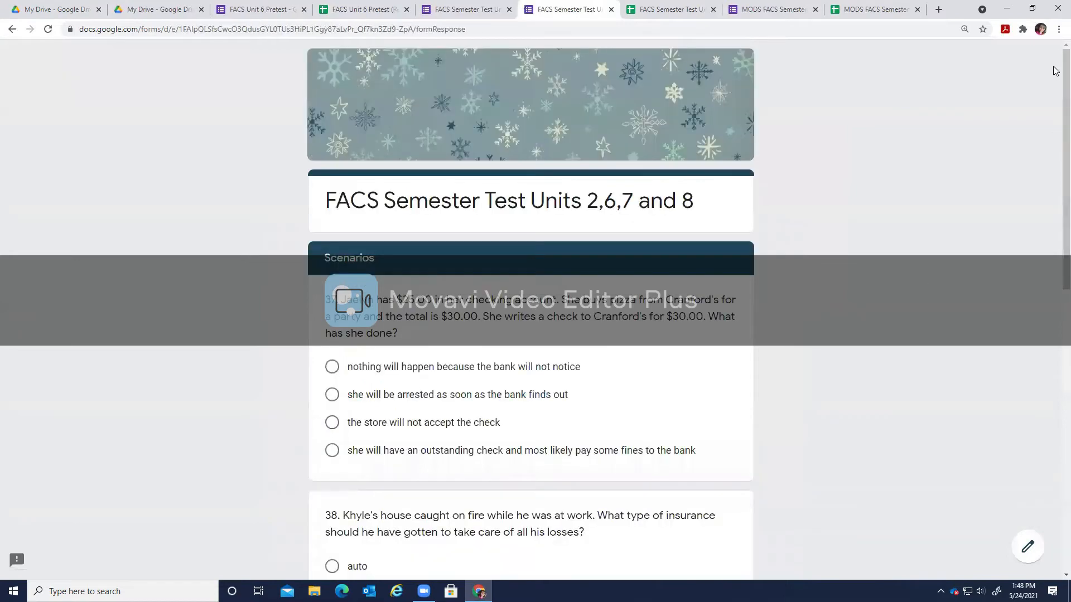
scroll(1057, 89, "down", 10)
left_click(397, 471)
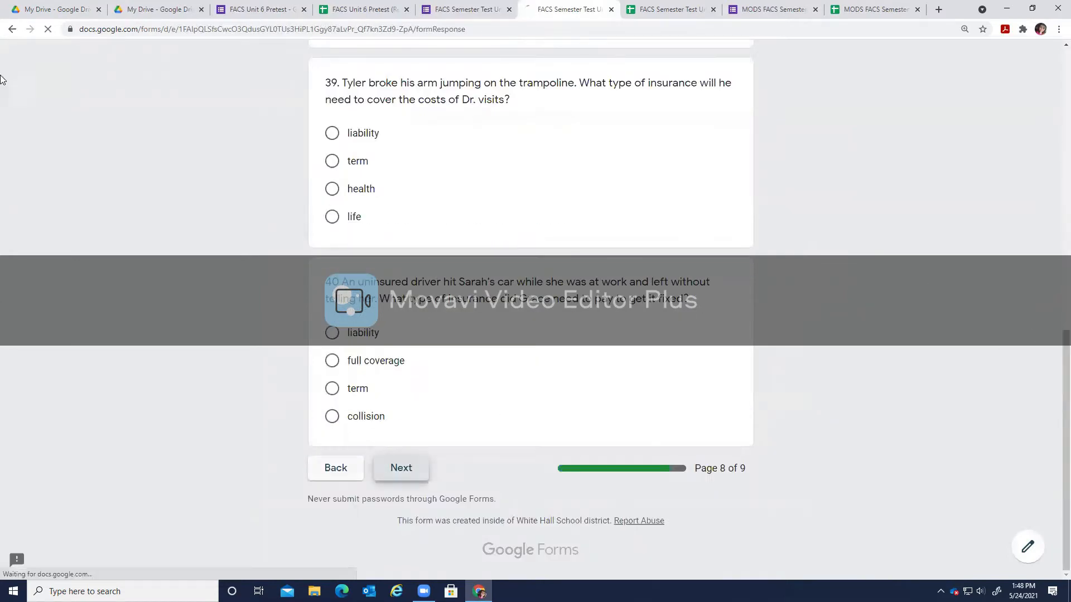
scroll(530, 301, "down", 10)
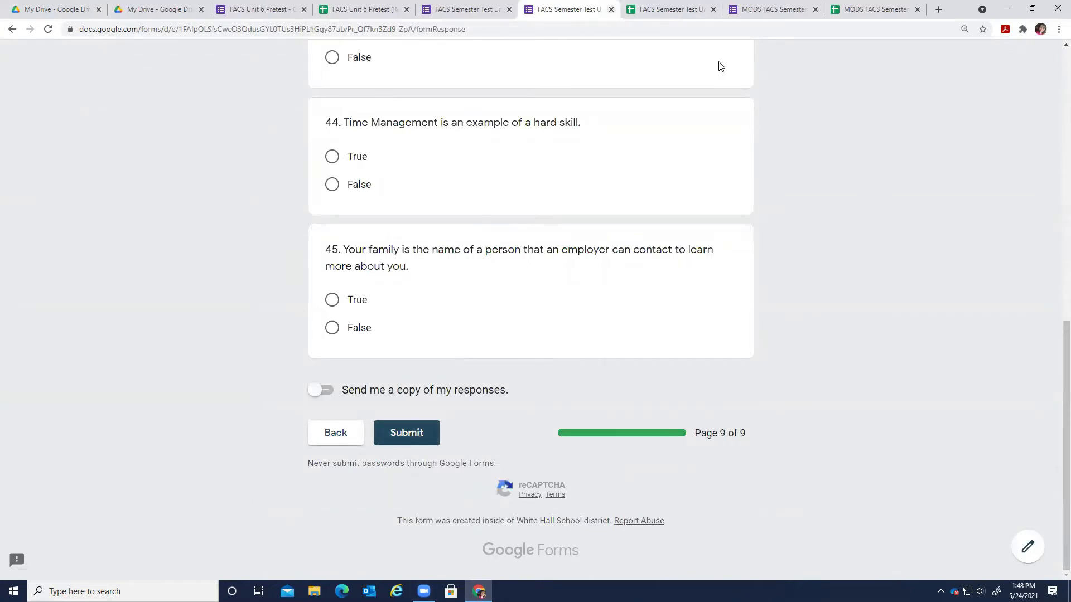
key("ctrl+w")
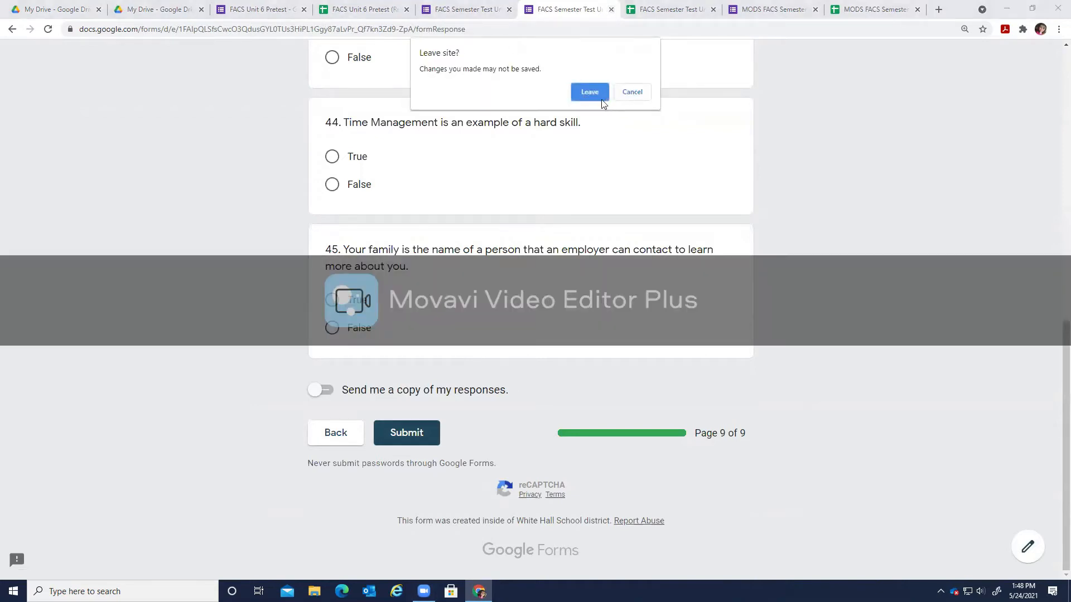
left_click(581, 95)
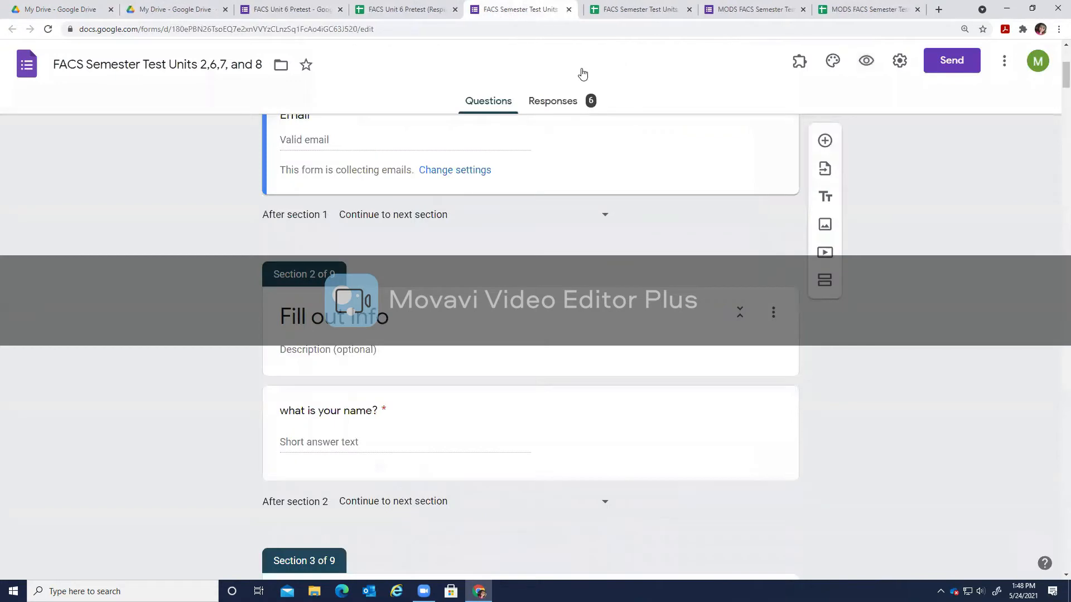
Return to the form's Responses summary and open the linked (Responses) spreadsheet in Sheets.
scroll(660, 251, "up", 5)
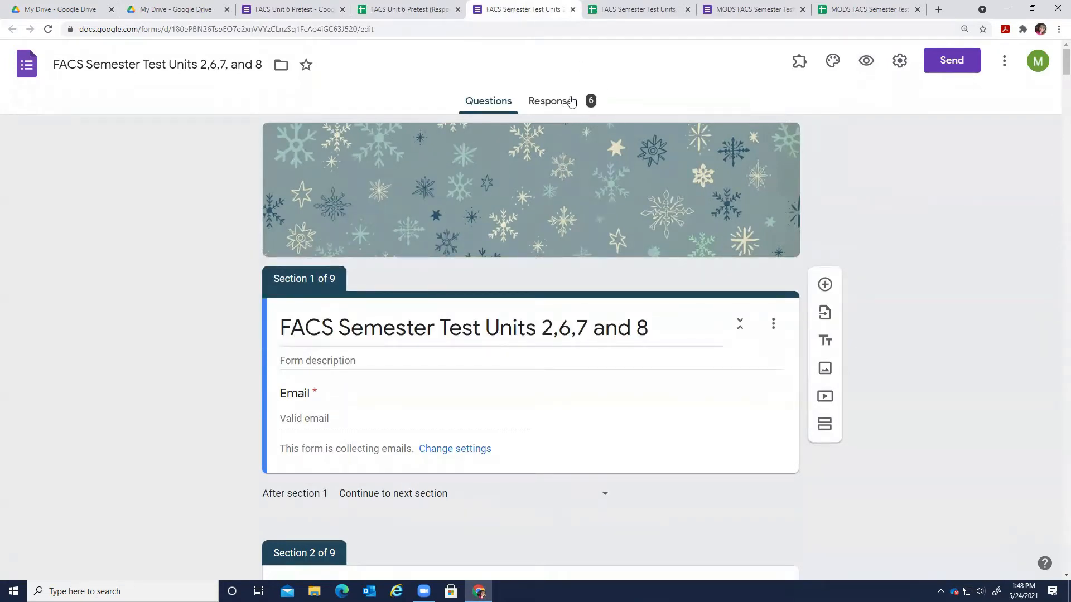
left_click(580, 109)
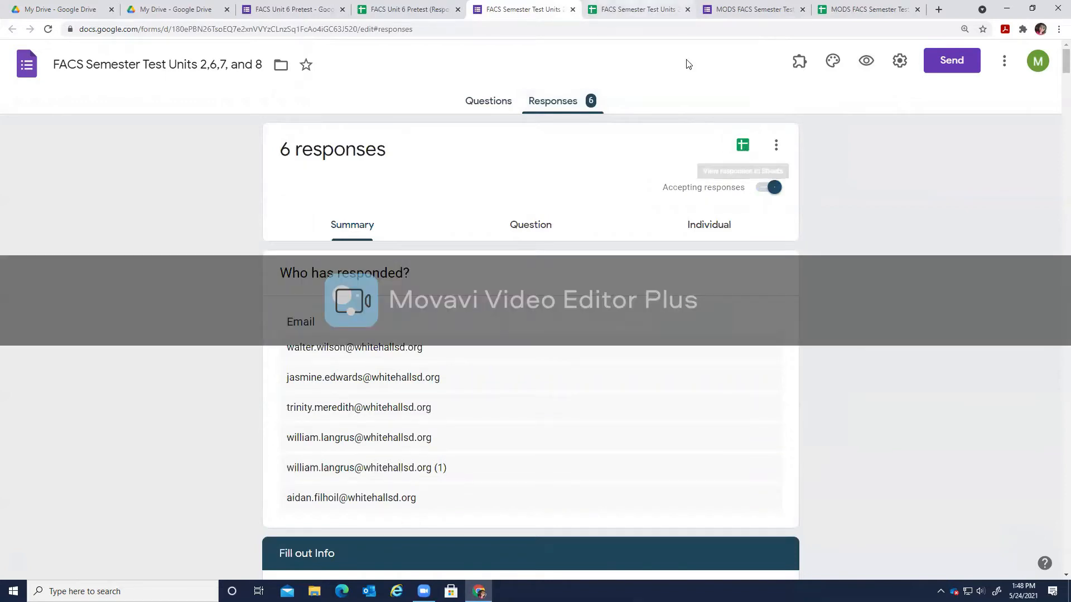
left_click(646, 9)
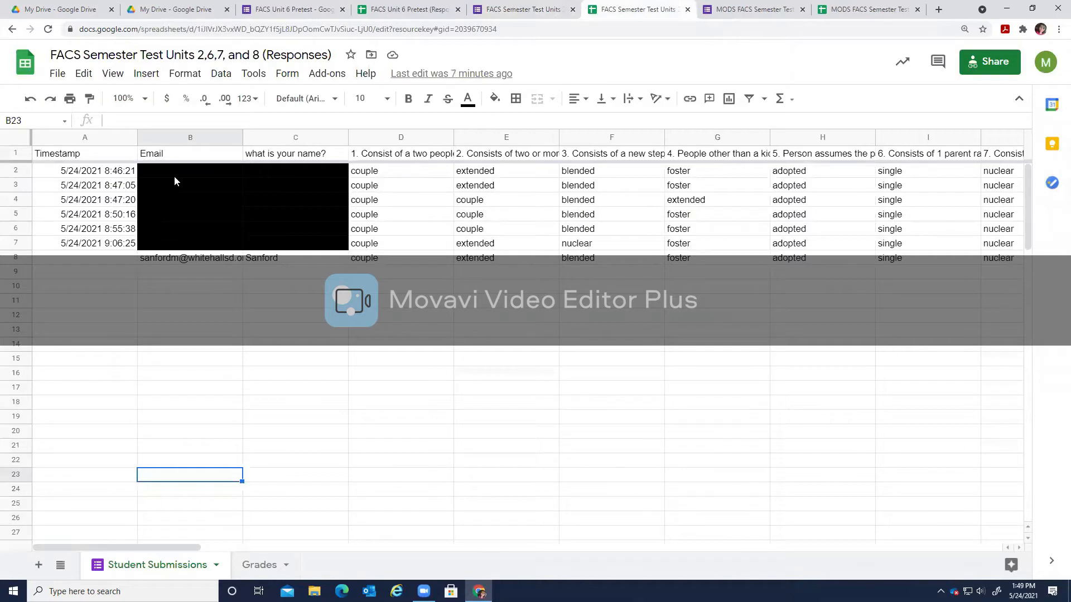
Inspect the submissions' email and name cells, then bring up the installed add-ons list.
left_click_drag(297, 202, 206, 197)
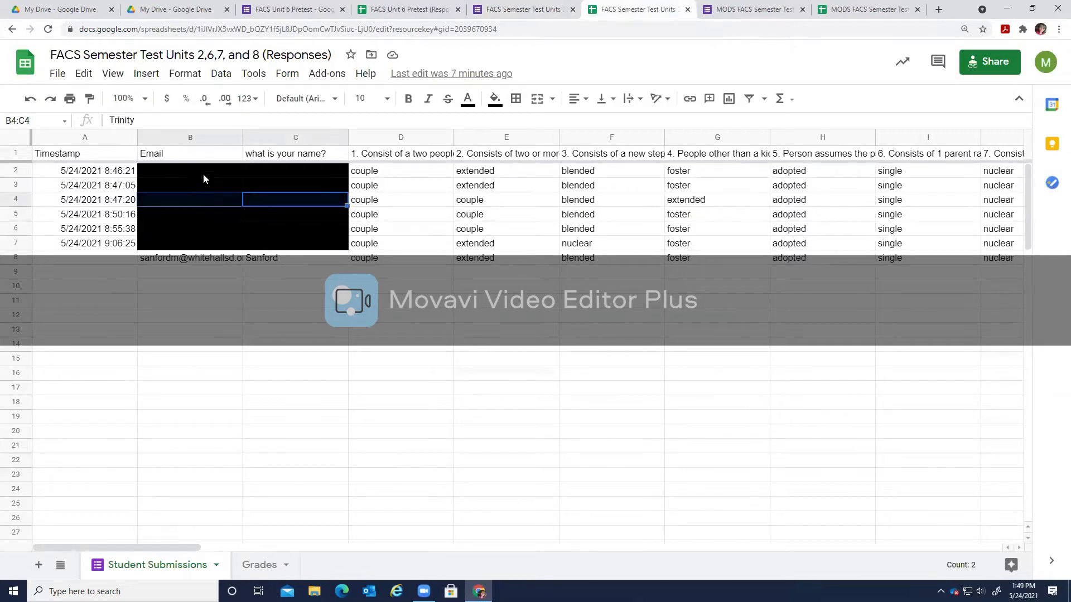
left_click(212, 175)
left_click(298, 176)
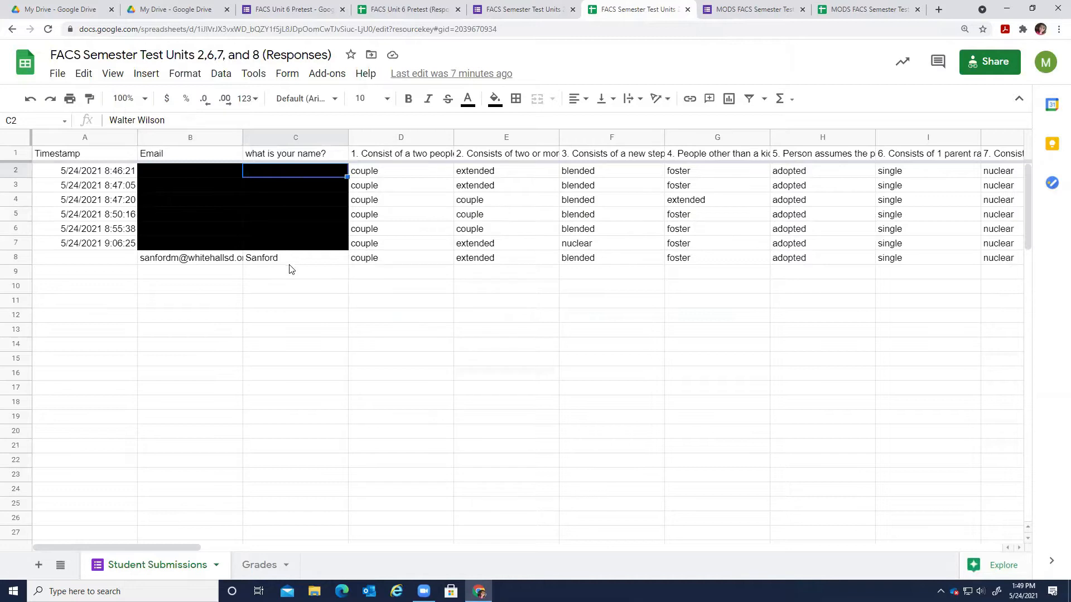
left_click(196, 260)
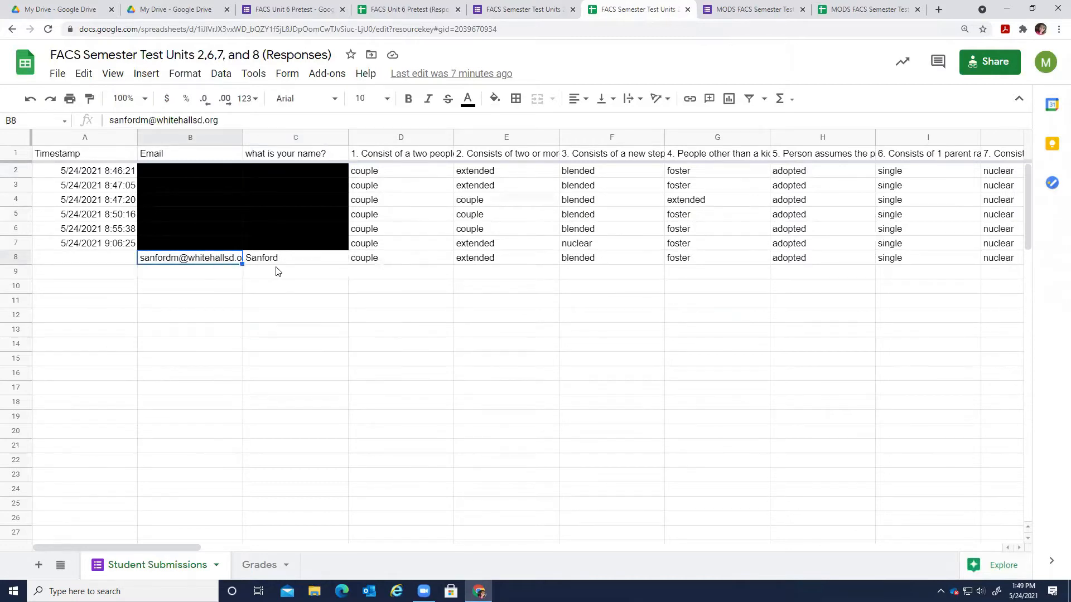
left_click(320, 263)
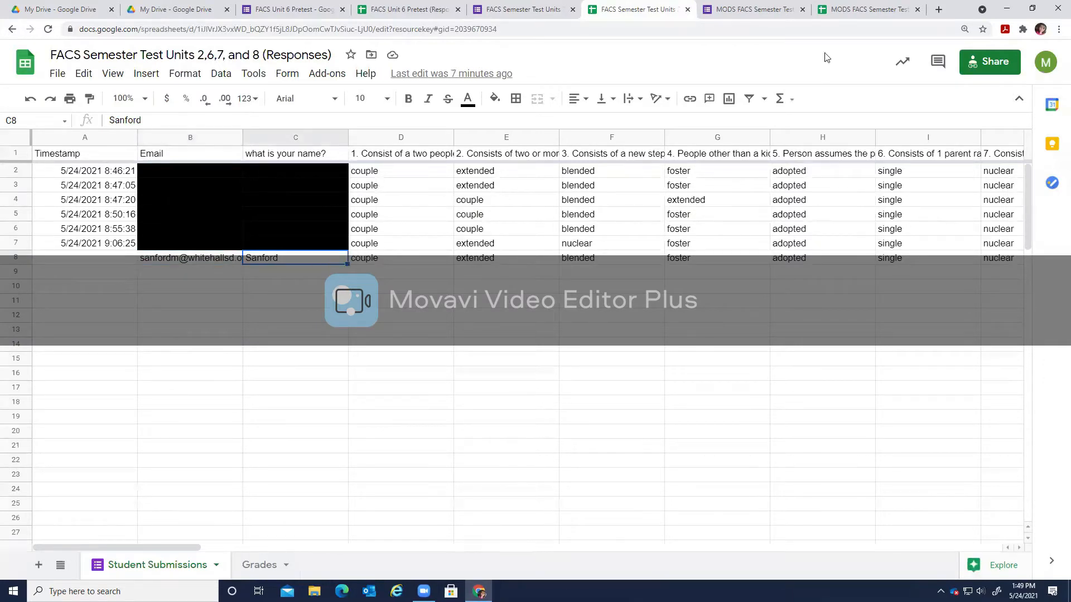
left_click(327, 73)
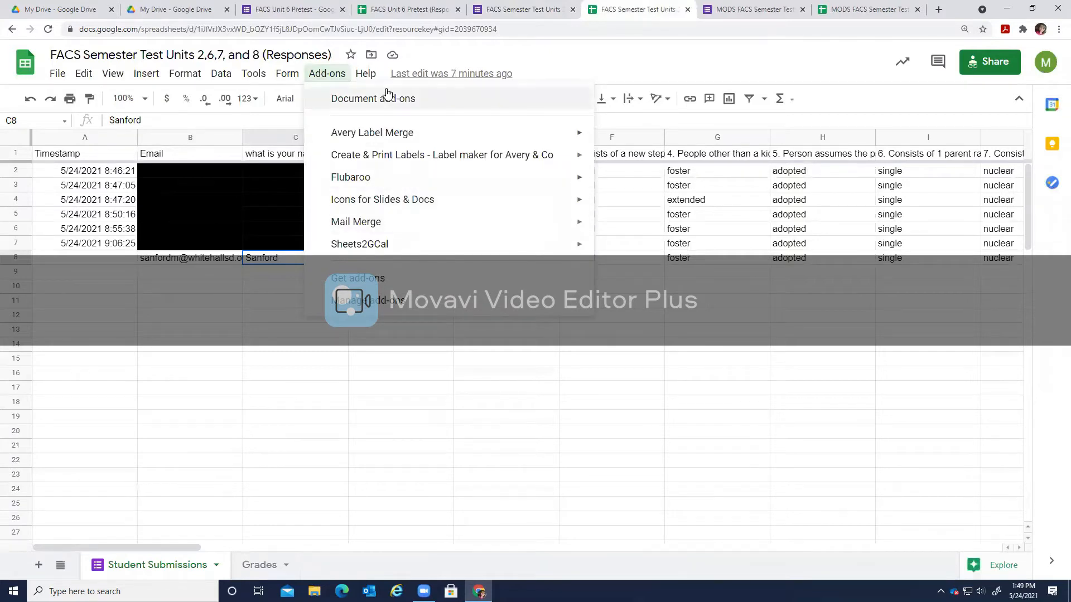
mouse_move(393, 186)
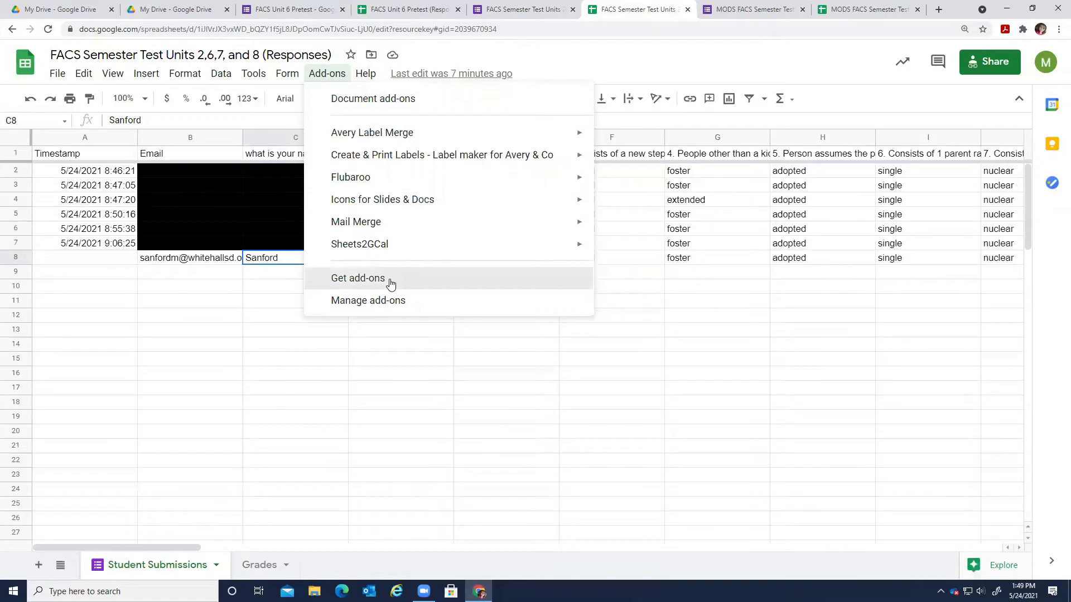
left_click(390, 279)
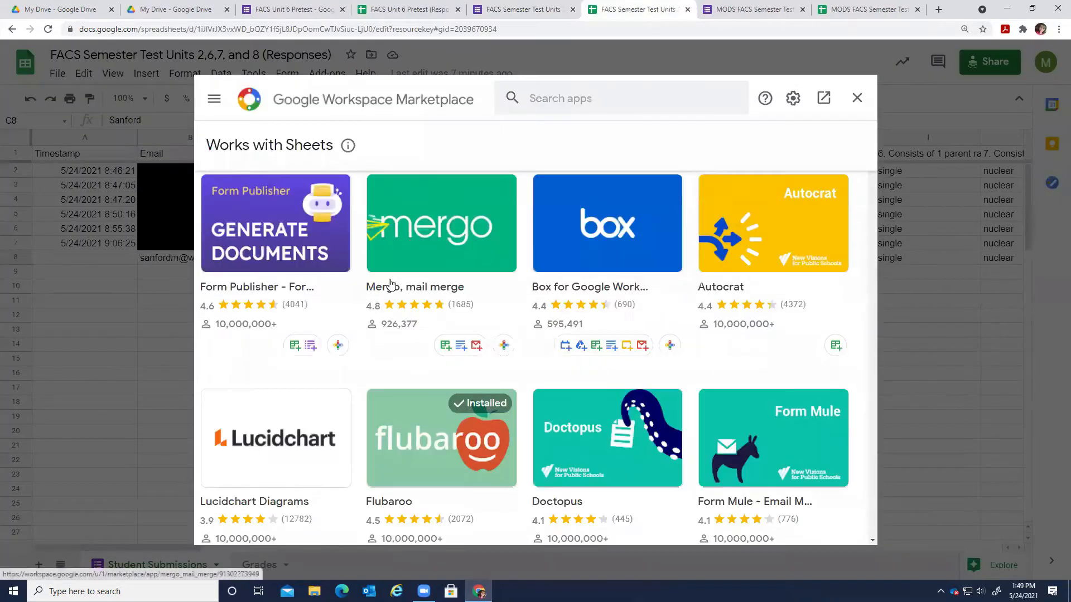
left_click(532, 110)
type("flu")
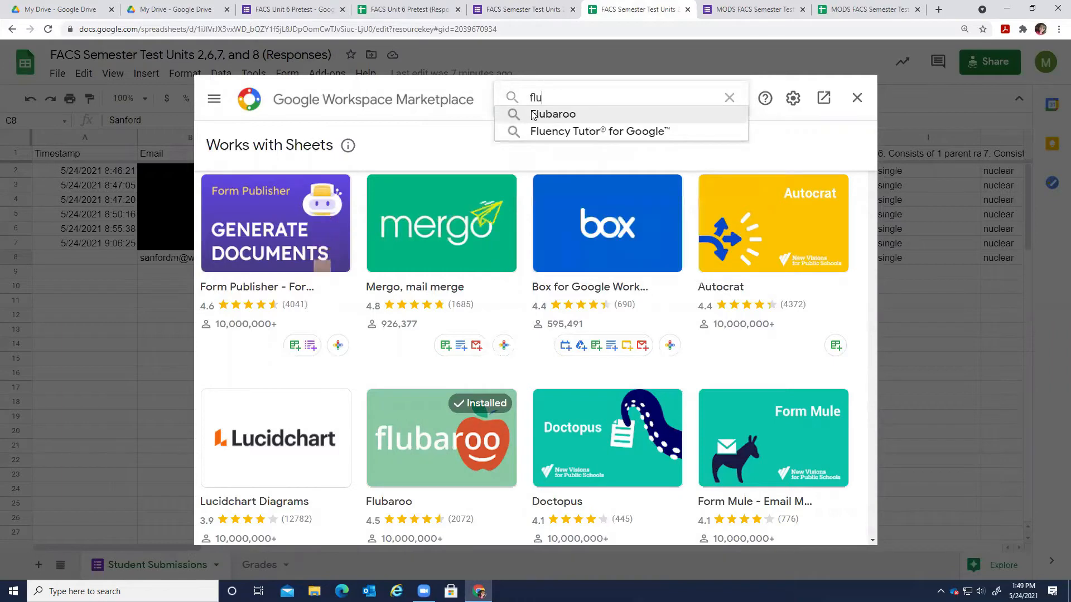
left_click(562, 115)
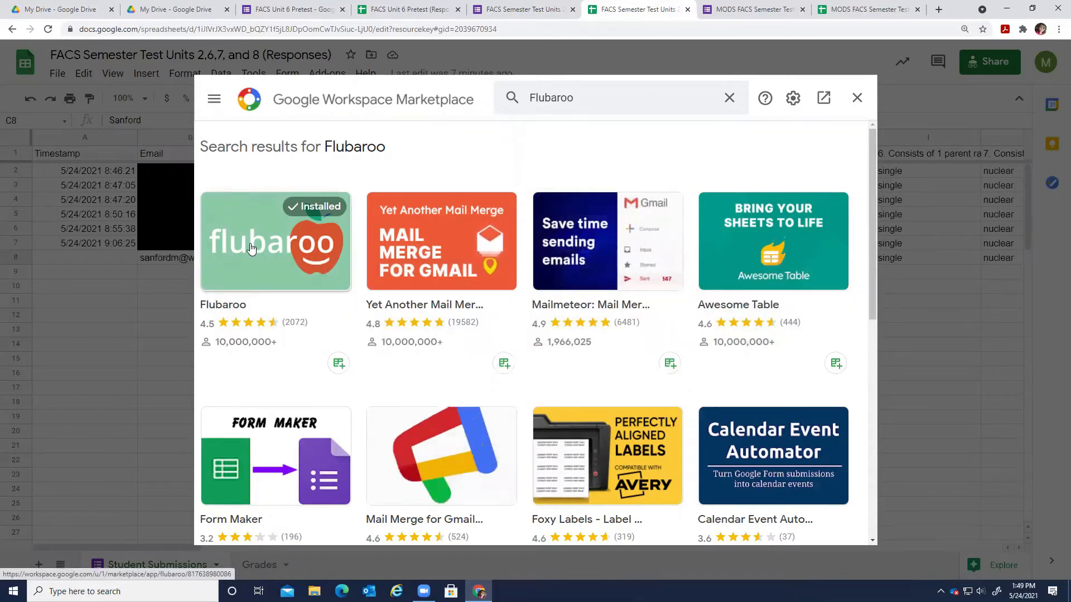
left_click(858, 100)
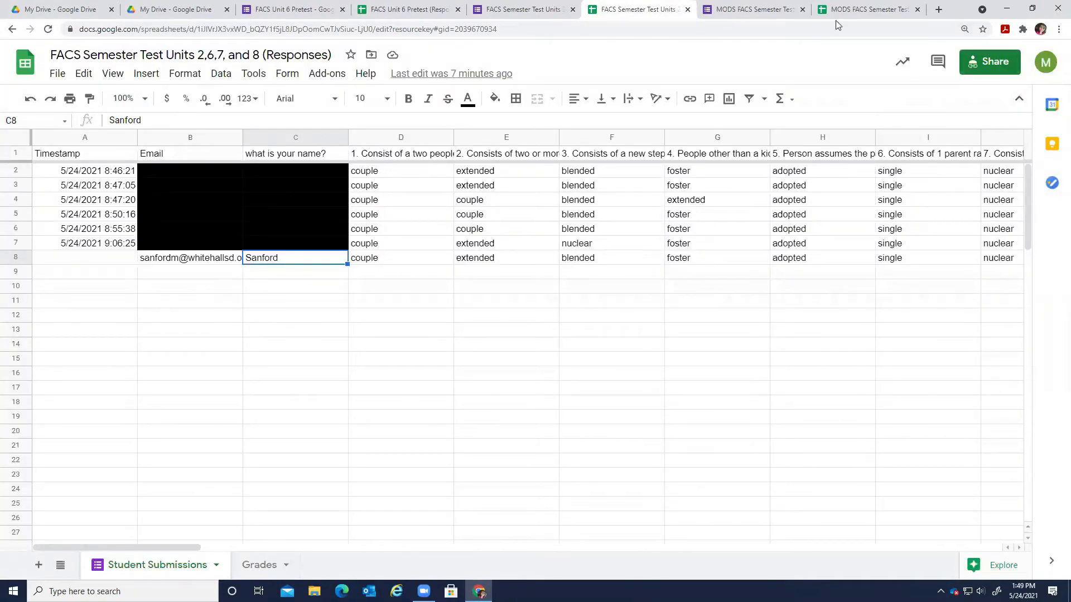
Close the add-ons list unused and check the submissions' Total Points on the Grades sheet.
left_click(340, 68)
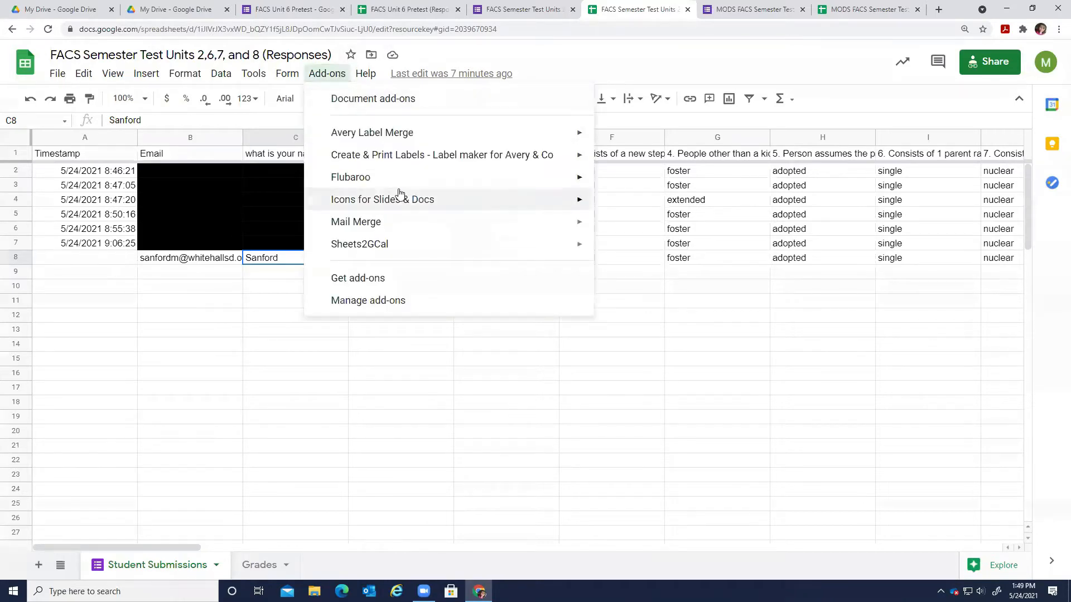
mouse_move(349, 177)
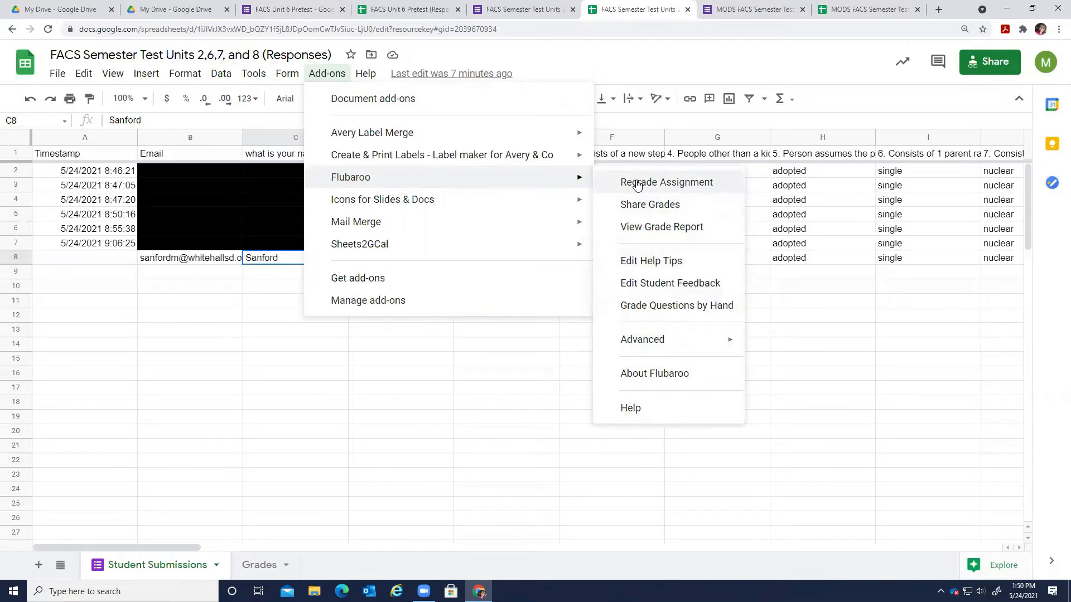
left_click(804, 376)
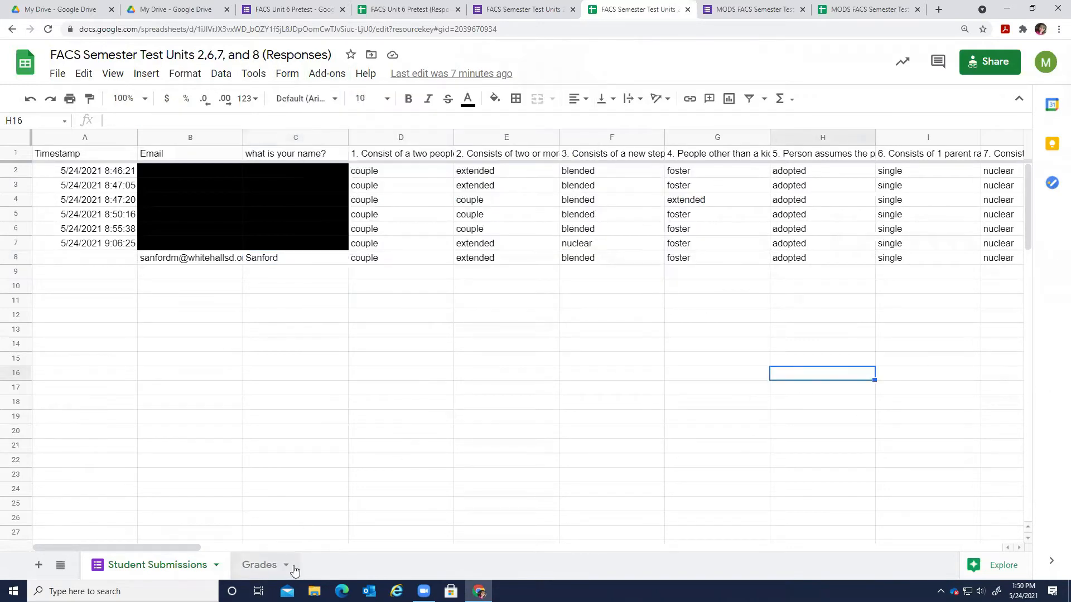
left_click(257, 565)
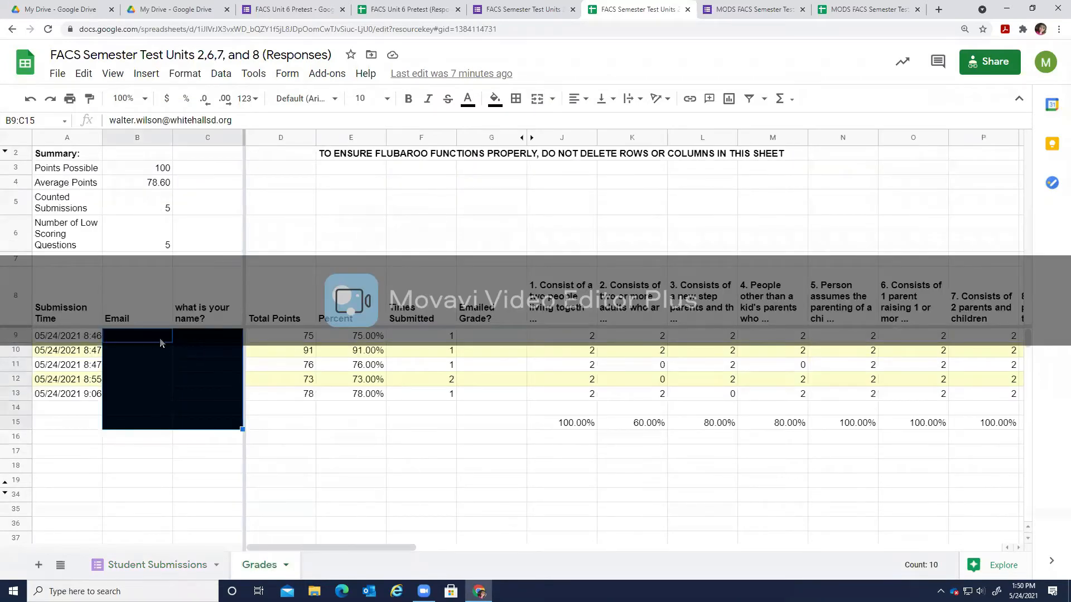
left_click_drag(274, 333, 369, 403)
Run Flubaroo's Regrade Assignment and confirm updating the existing Grades sheet.
left_click(339, 75)
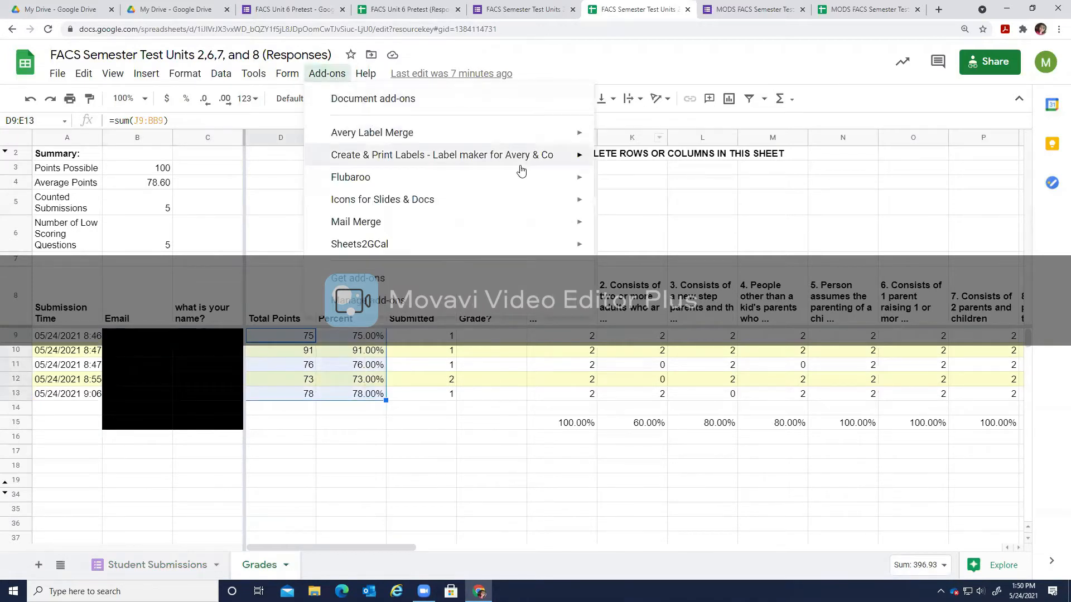
mouse_move(530, 174)
left_click(645, 184)
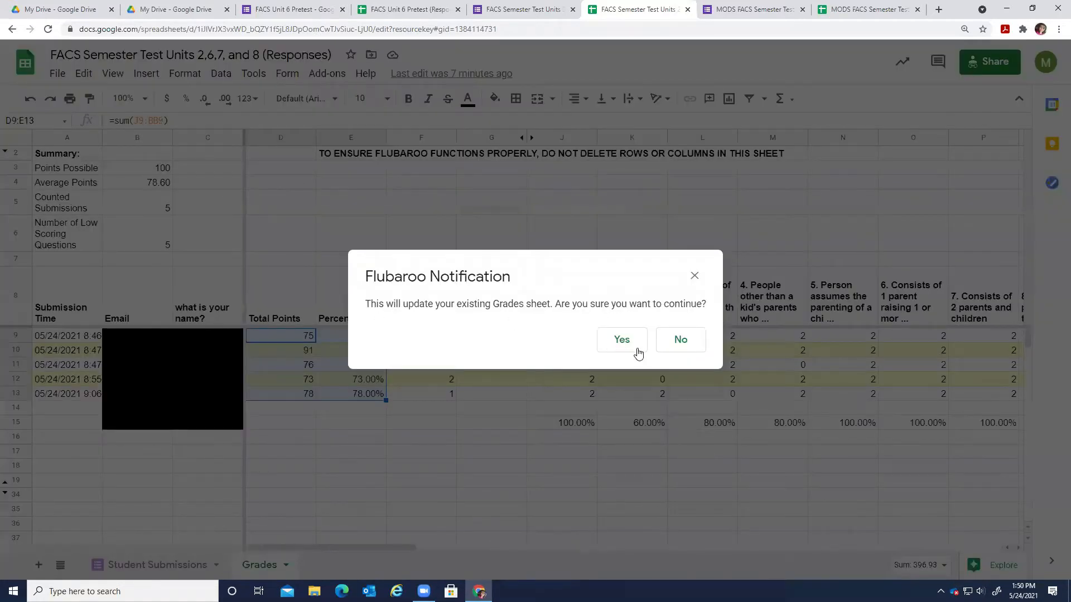
left_click(616, 347)
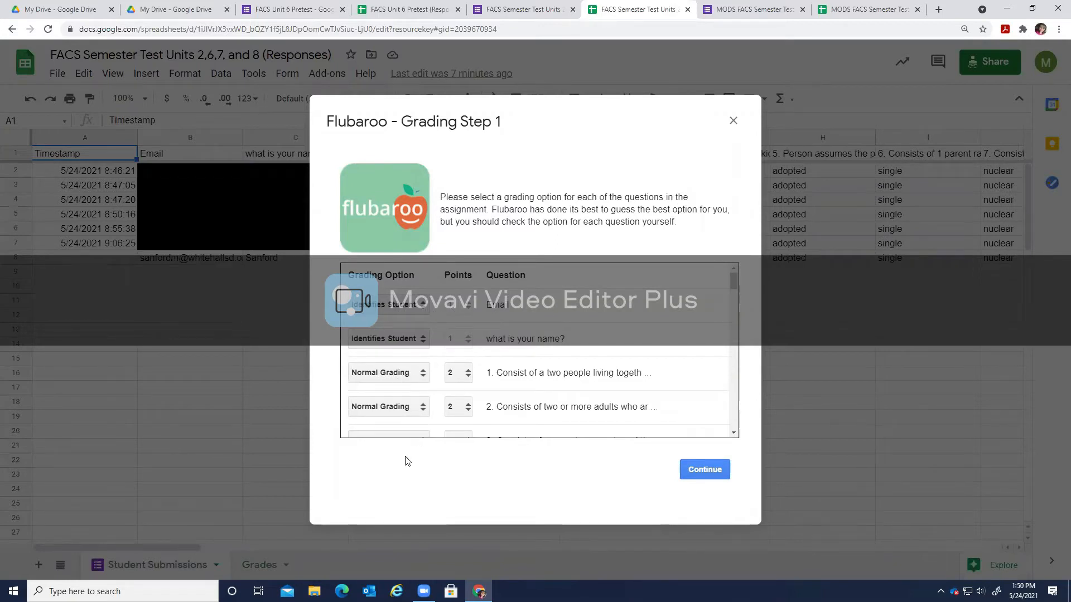
Keep Email and the 'What is your name?' question as student identifiers.
scroll(563, 329, "down", 1)
scroll(563, 329, "up", 1)
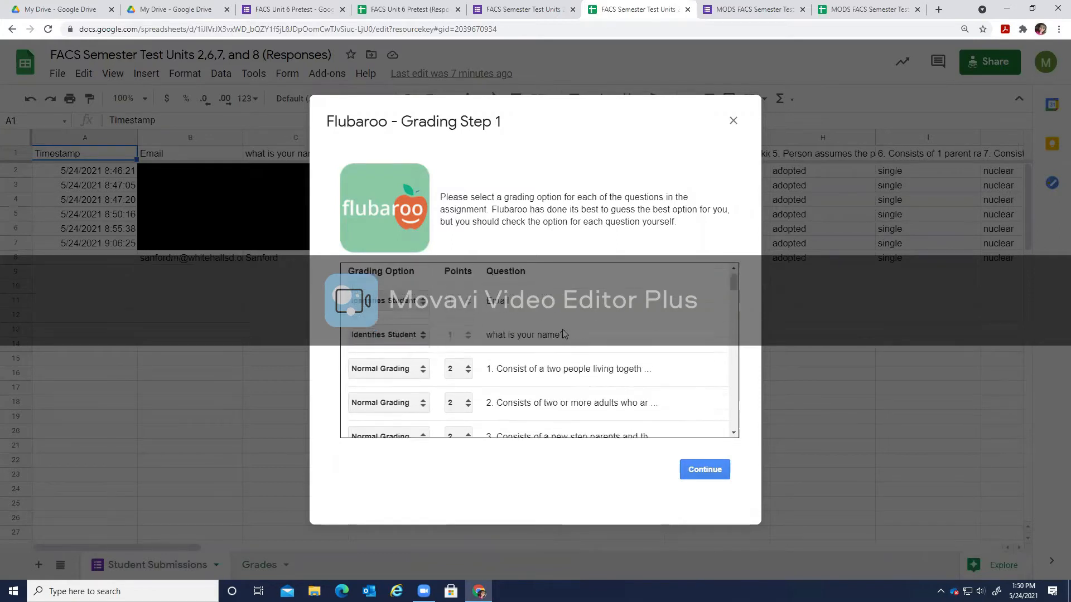
left_click(372, 308)
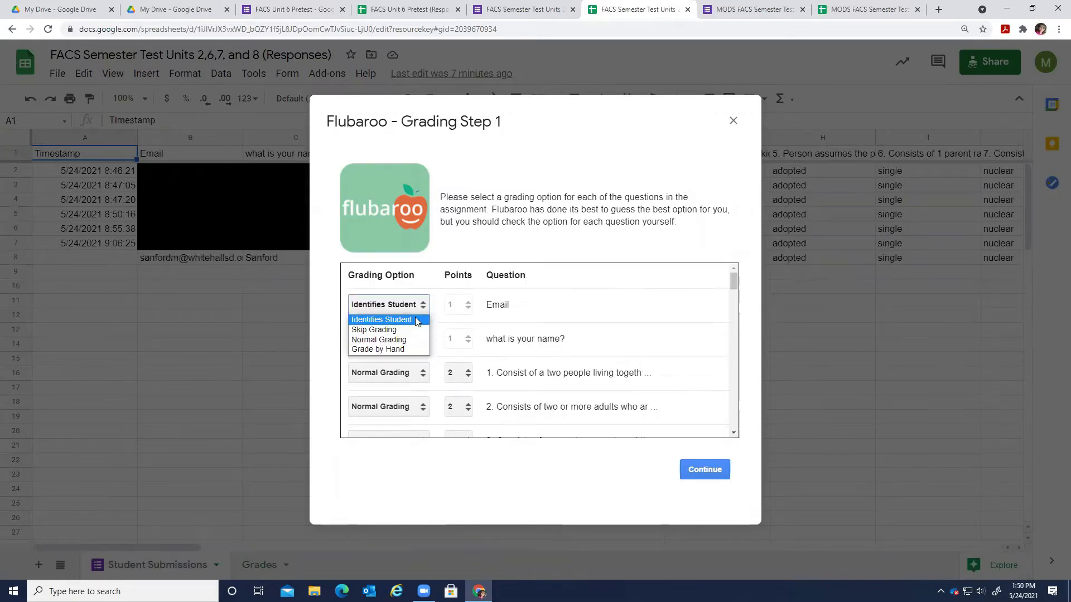
left_click(553, 305)
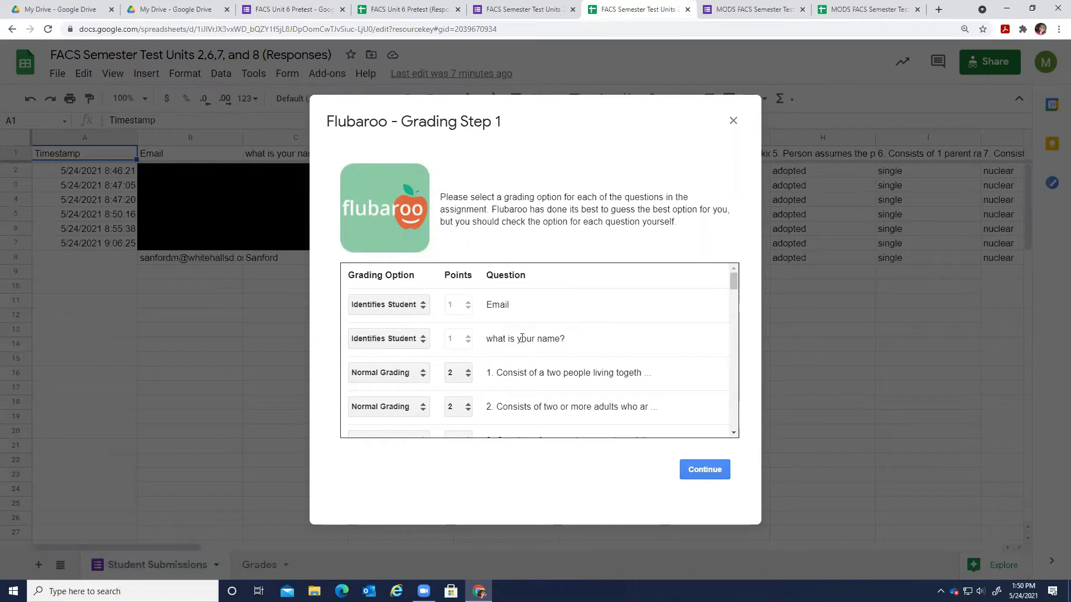
left_click_drag(485, 344, 580, 345)
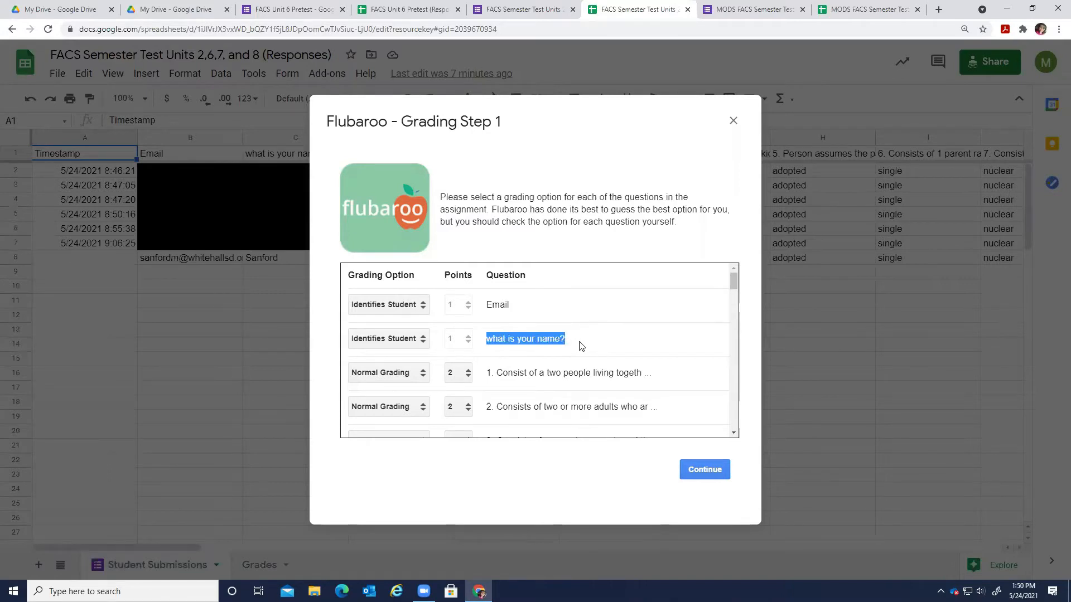
left_click(488, 340)
left_click_drag(487, 344, 580, 350)
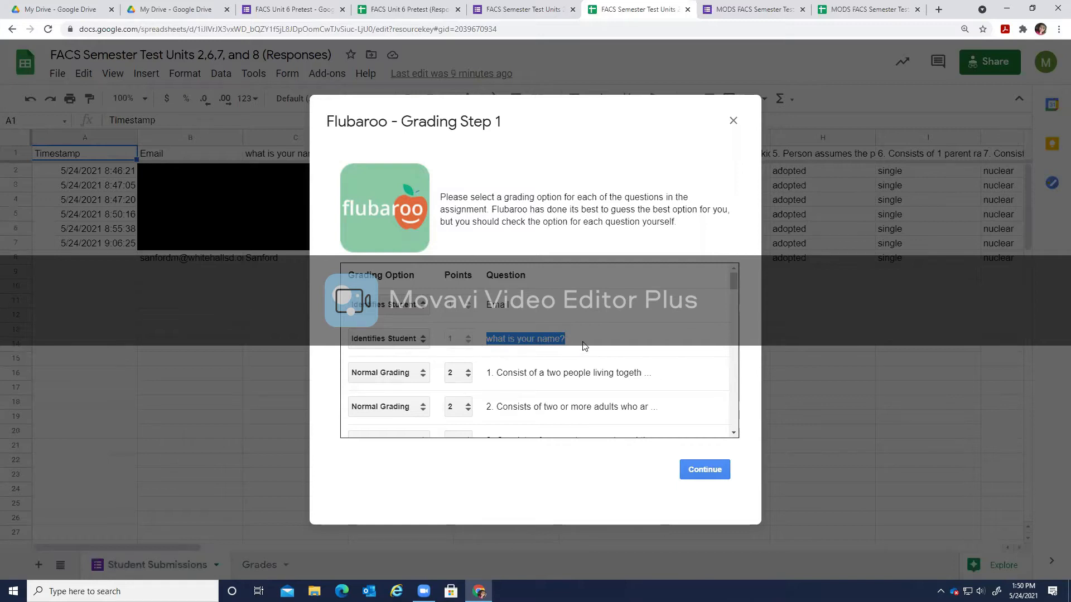
left_click(558, 338)
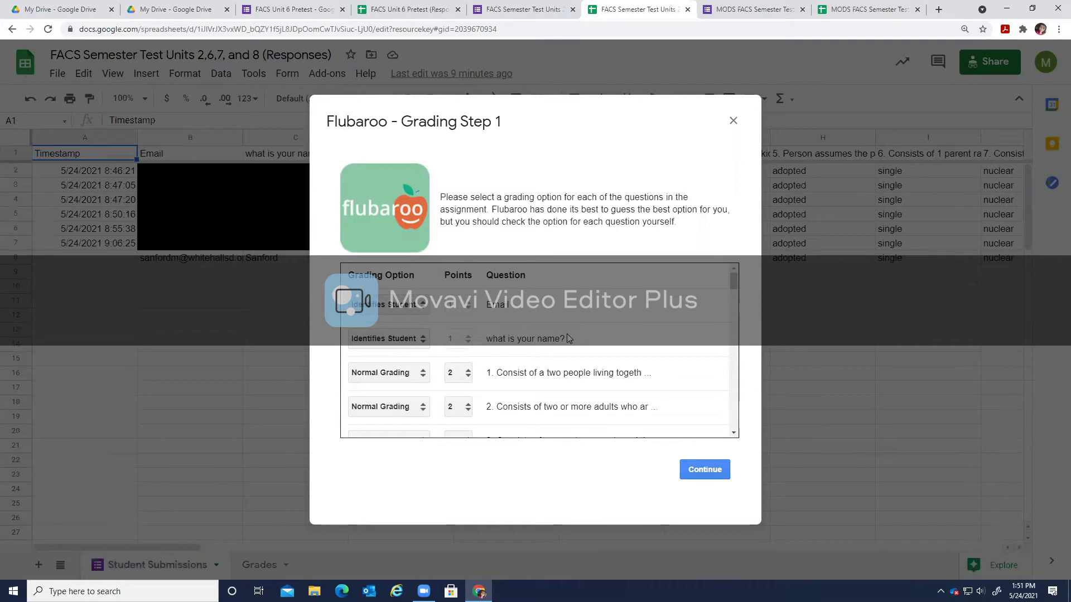
left_click(398, 341)
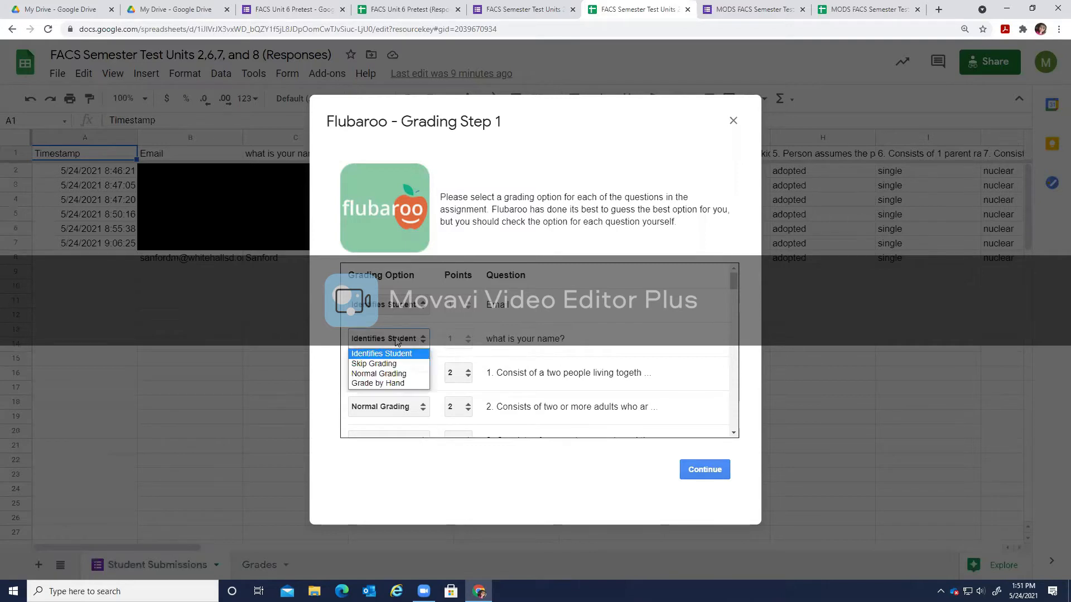
left_click(582, 342)
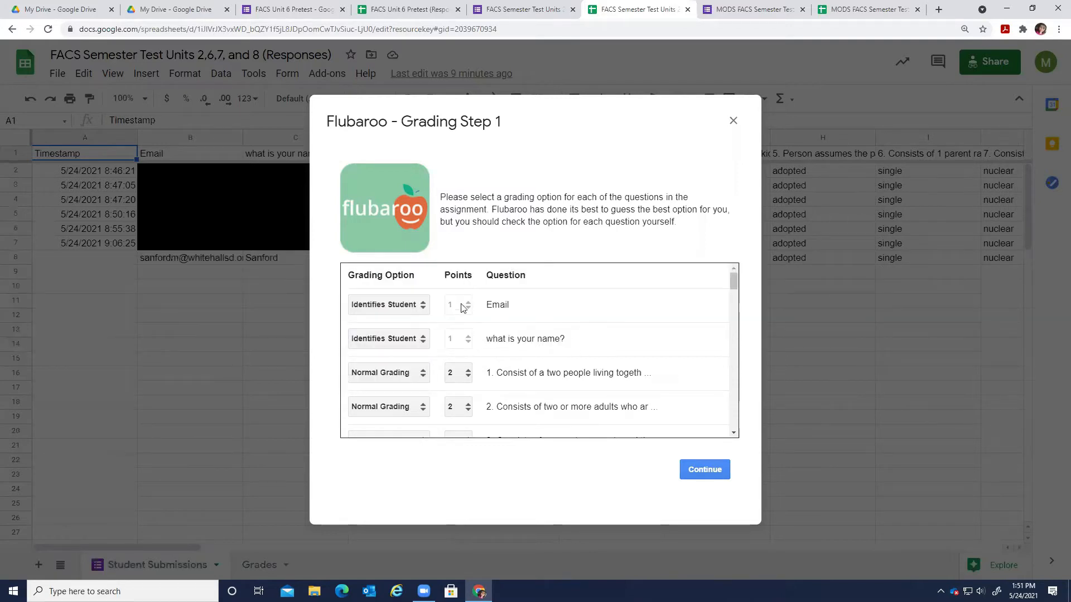
Keep question 1 graded normally at 2 points.
scroll(583, 352, "down", 2)
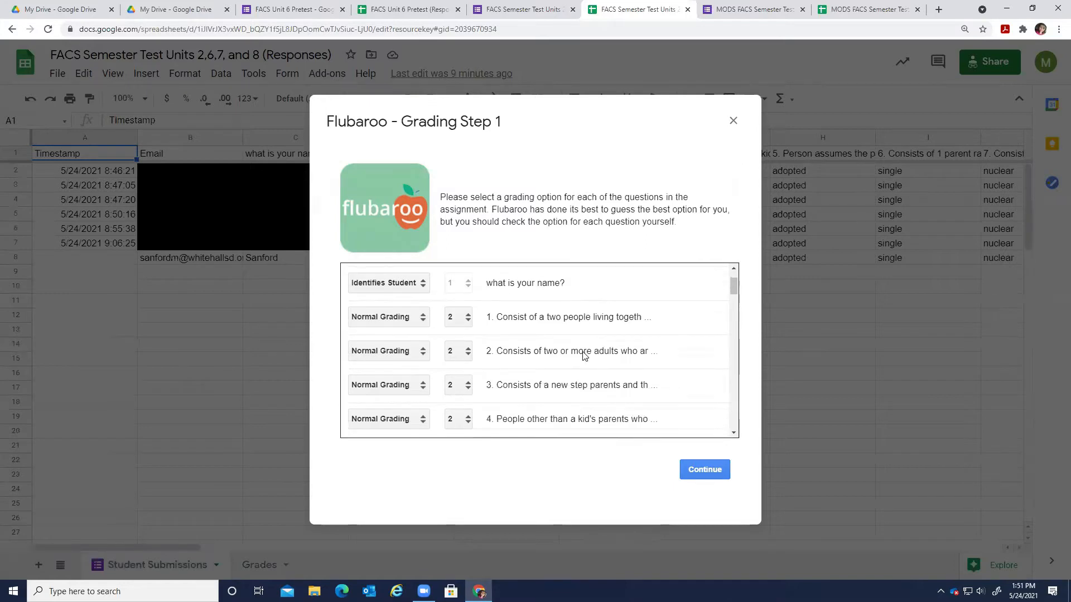
scroll(583, 351, "up", 2)
left_click(459, 322)
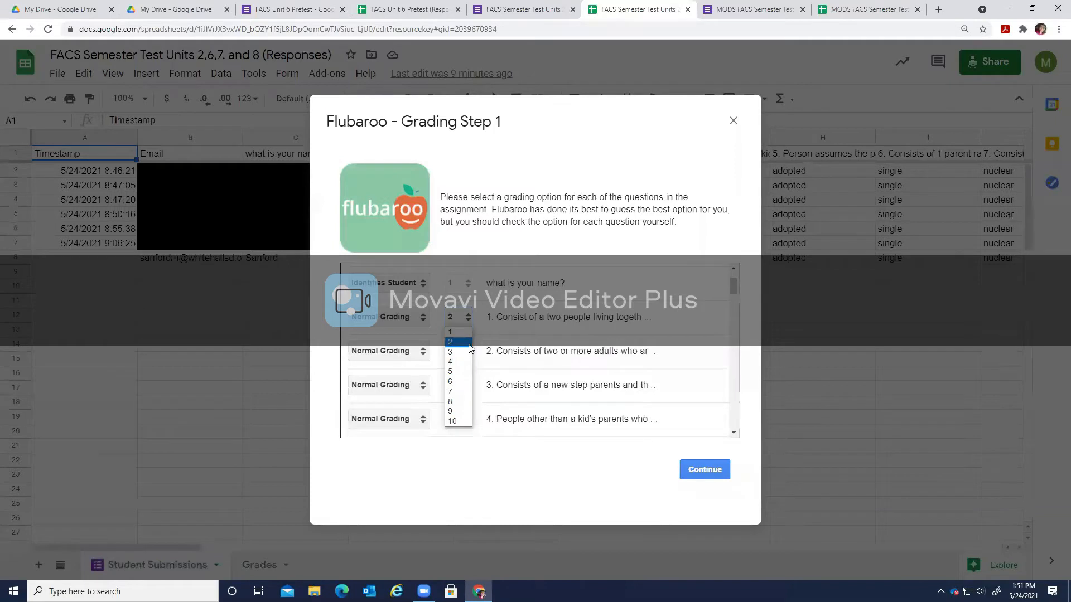
left_click(467, 342)
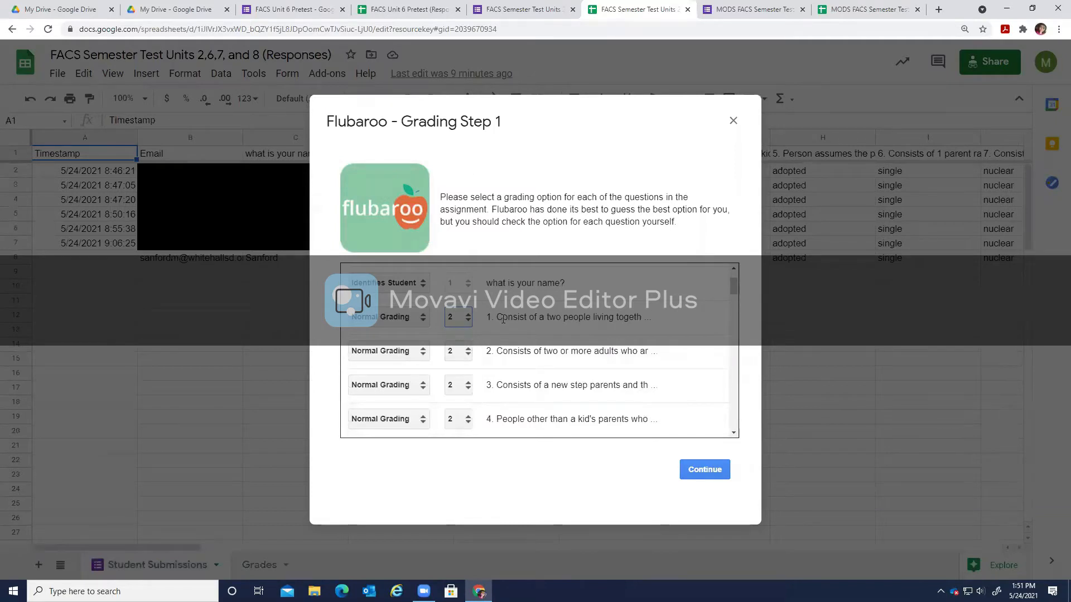
Review questions 25 (the 6 nutrients) and 26 (food groups) further down the list.
scroll(537, 364, "down", 10)
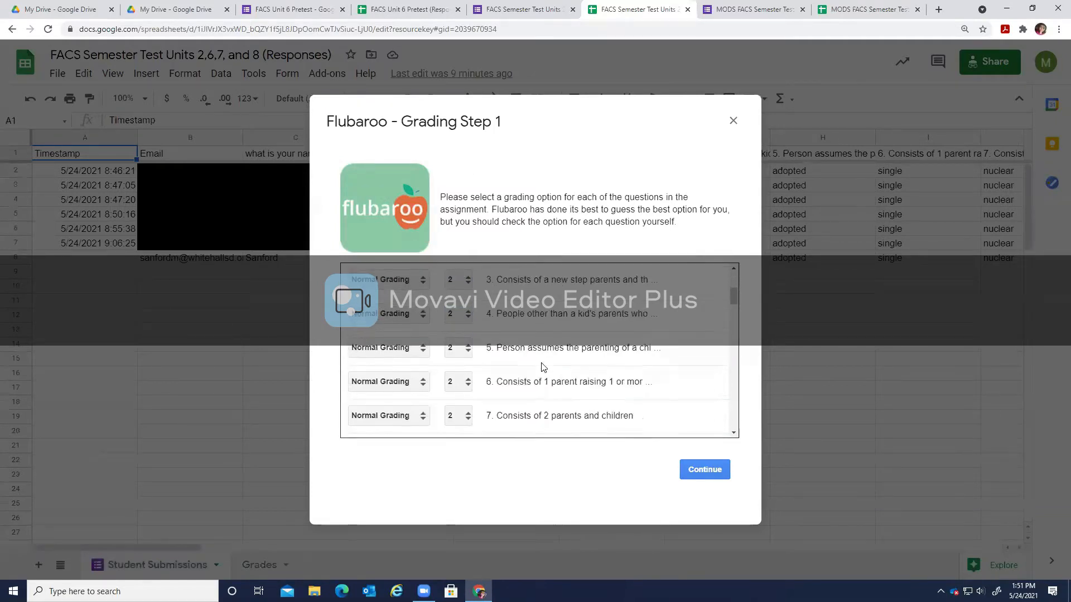
scroll(543, 363, "down", 3)
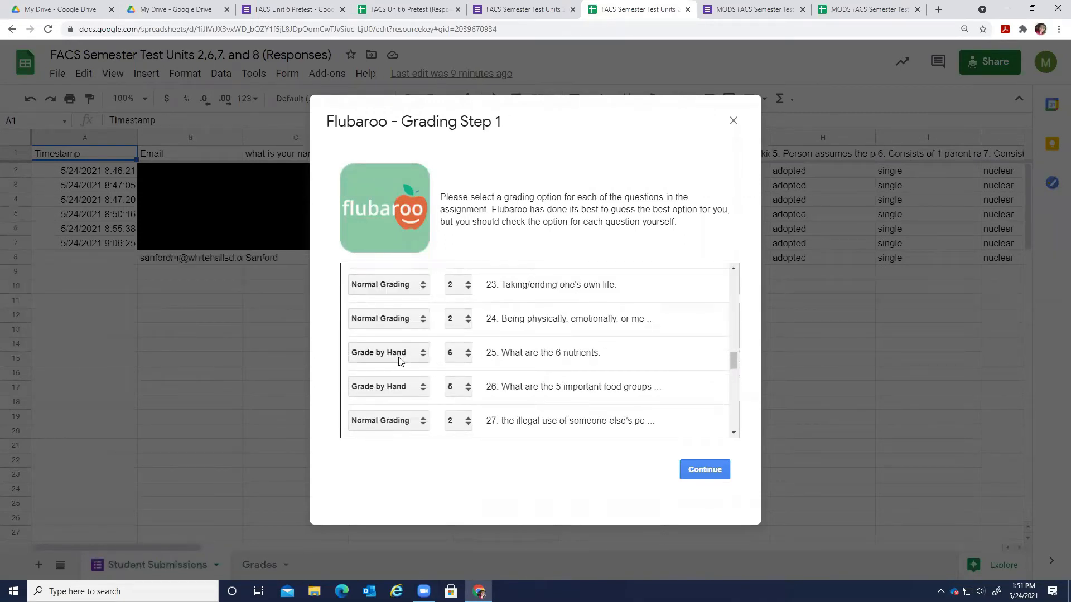
left_click_drag(509, 355, 586, 364)
left_click(502, 367)
left_click_drag(509, 352, 592, 351)
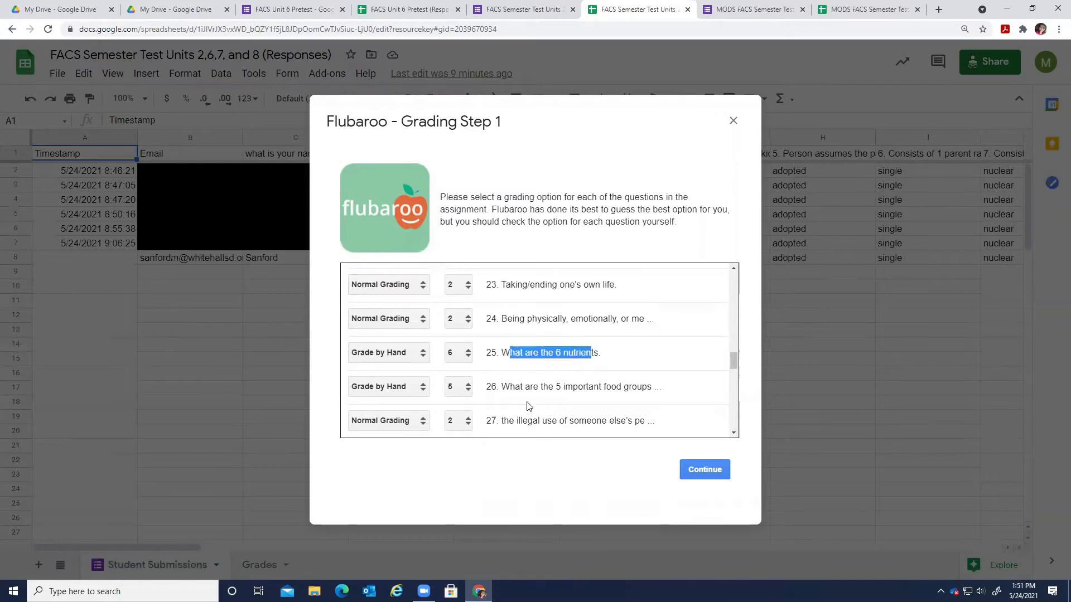
left_click_drag(513, 385, 686, 391)
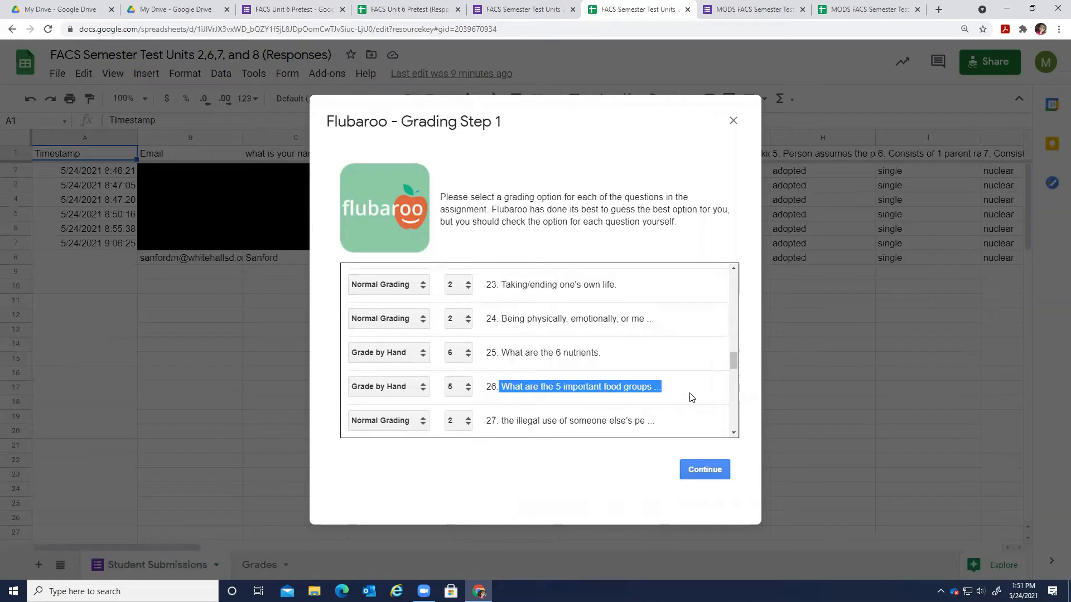
left_click(678, 386)
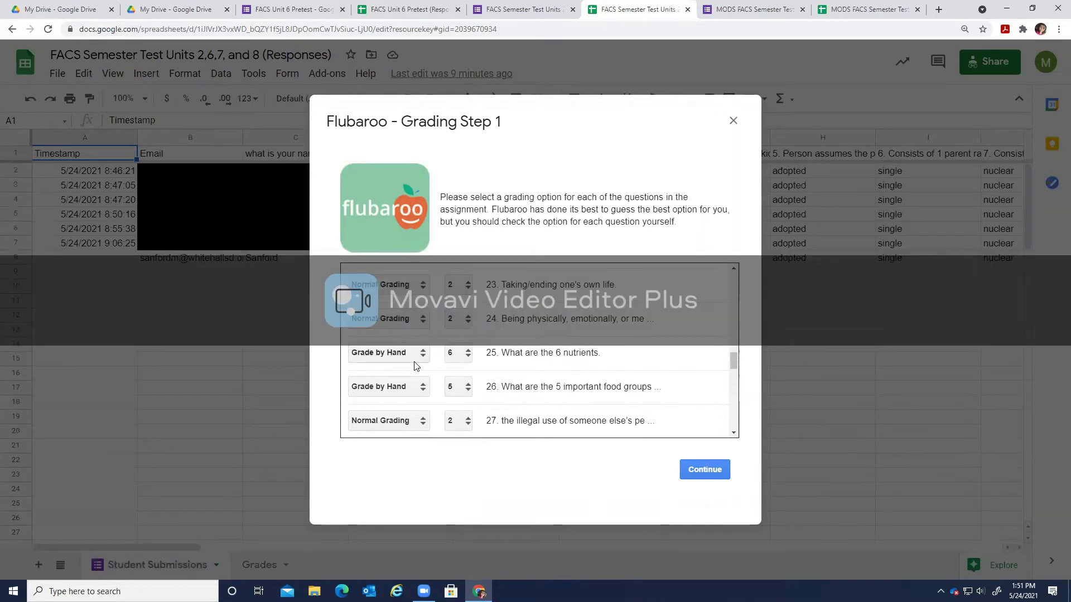
Leave question 25 on Grade by Hand and continue to Grading Step 2.
left_click(414, 356)
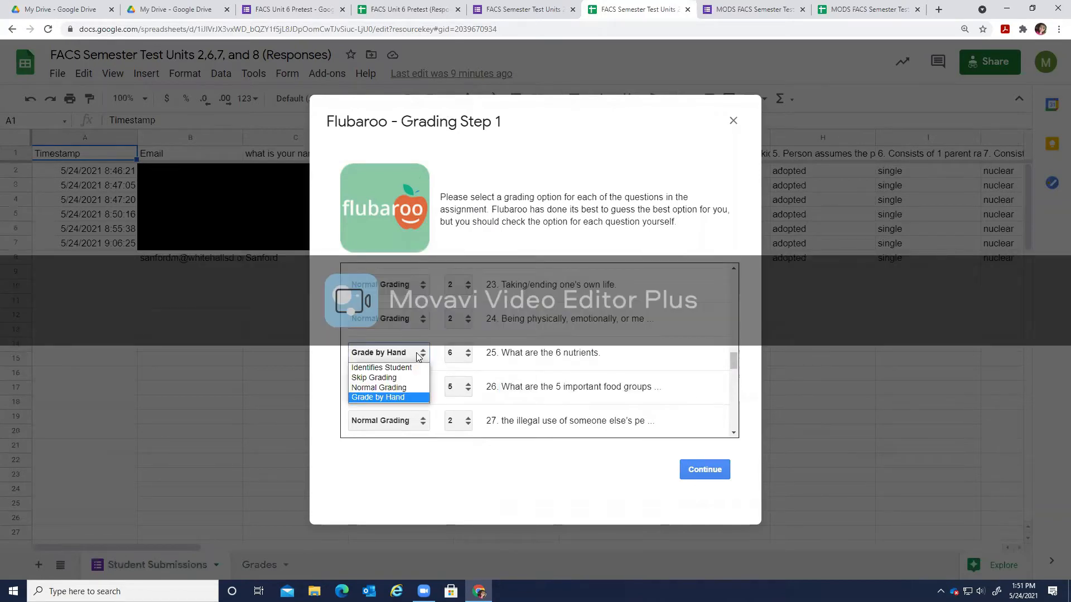
left_click(411, 397)
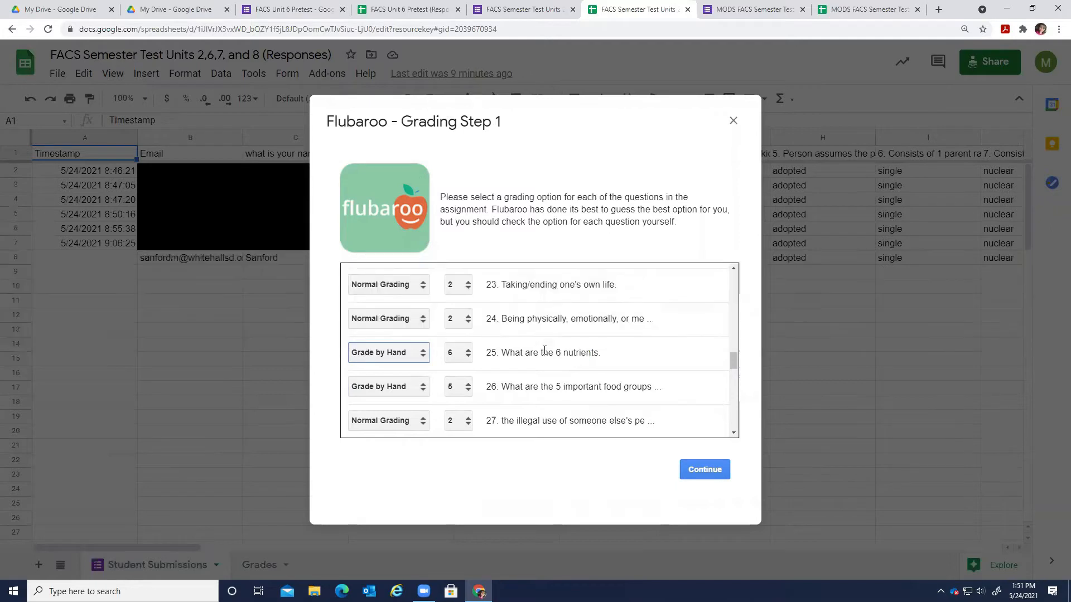
left_click(375, 352)
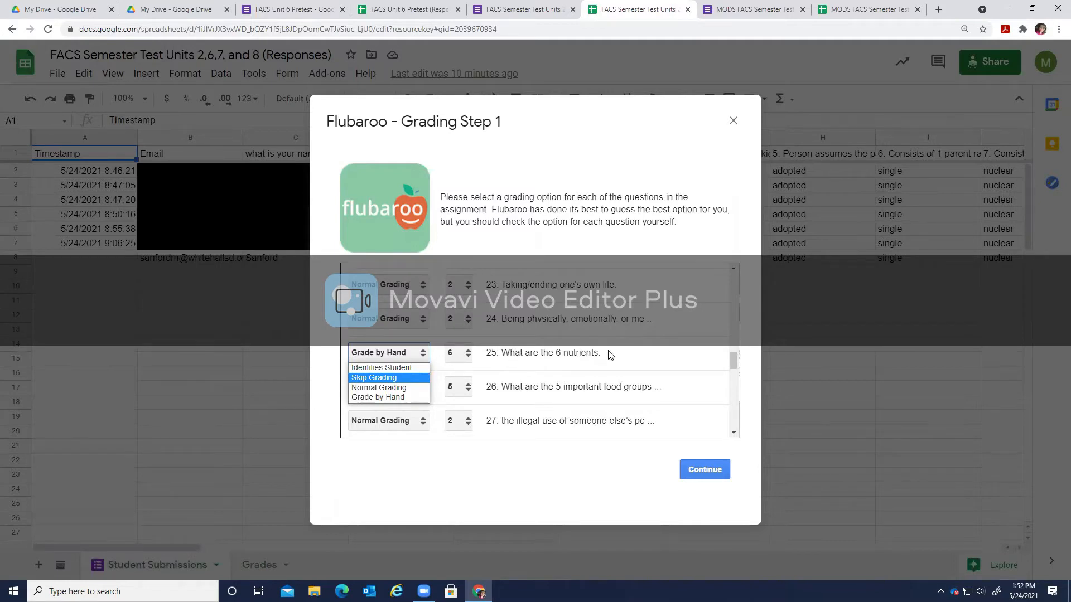
left_click(413, 379)
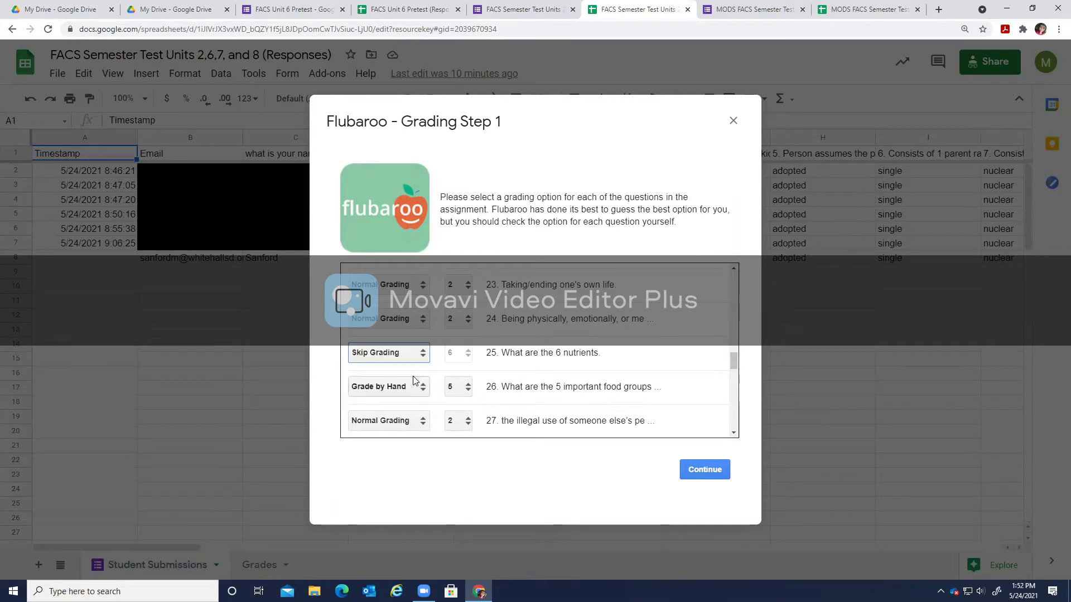
left_click(422, 358)
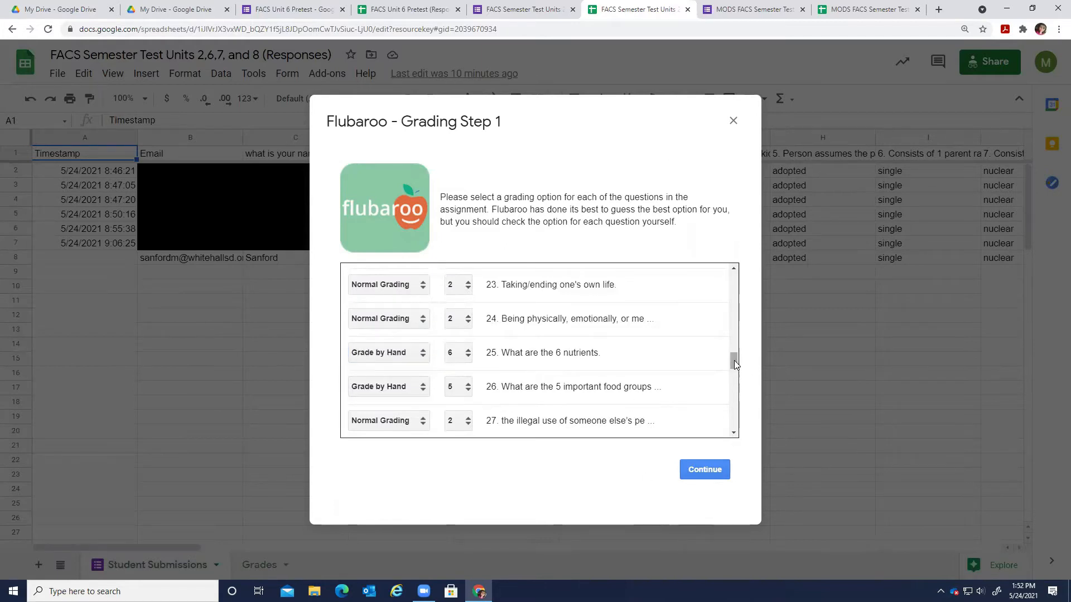
left_click_drag(734, 360, 723, 441)
left_click(696, 479)
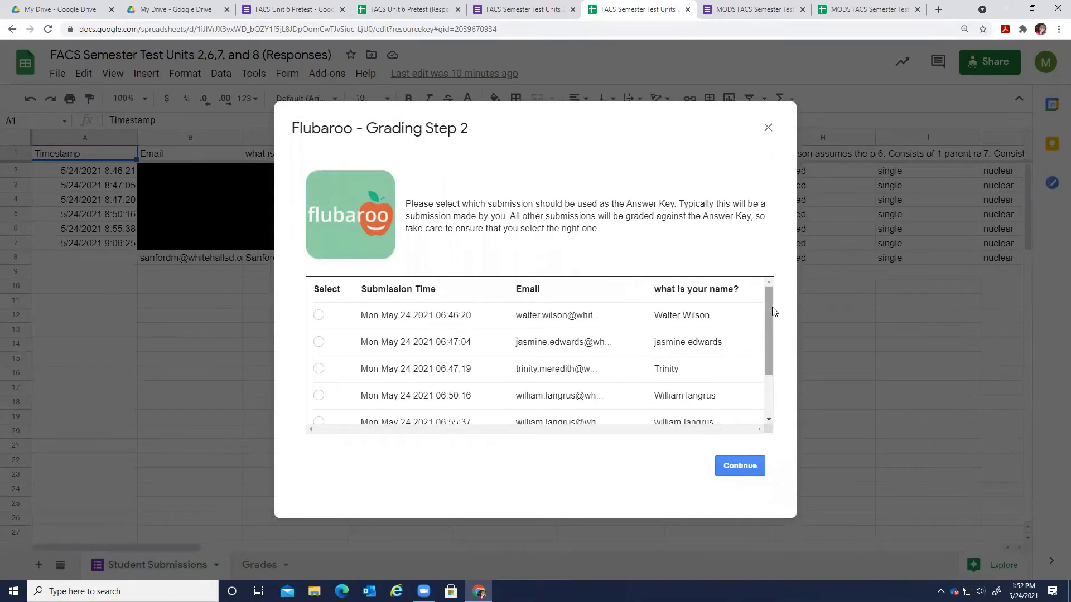
Use the teacher's submission as the answer key and grade, yielding a 78.60 average.
left_click_drag(772, 307, 773, 414)
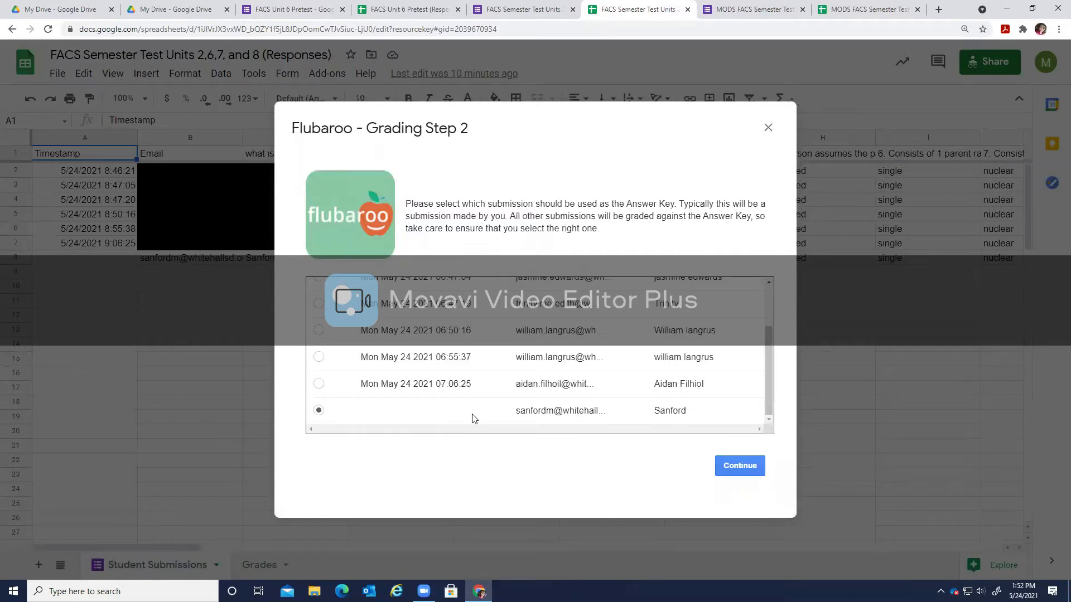
scroll(474, 379, "up", 2)
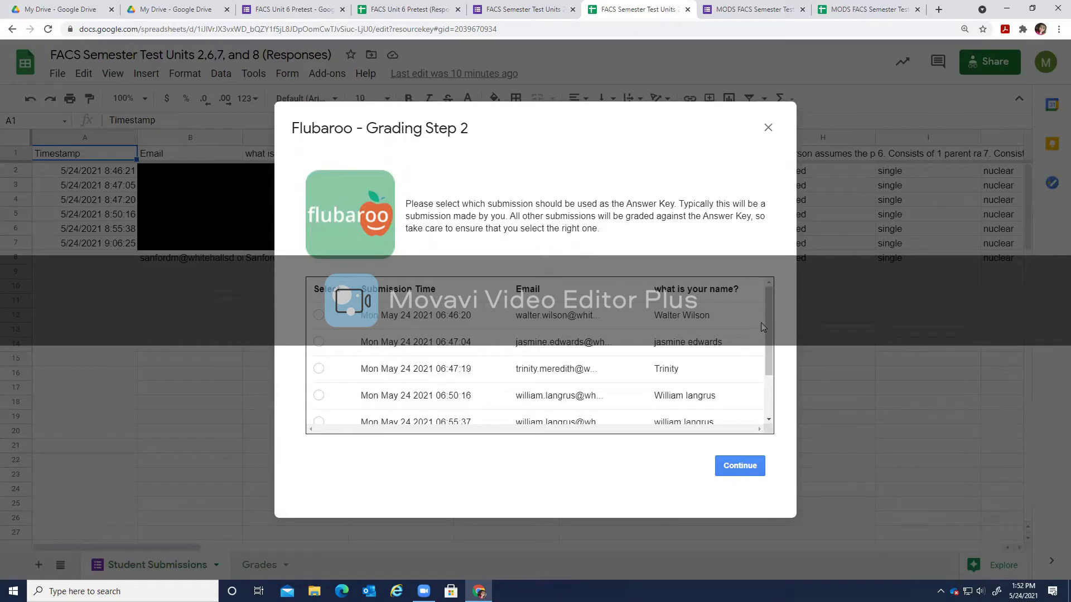
left_click_drag(769, 305, 772, 416)
left_click(318, 411)
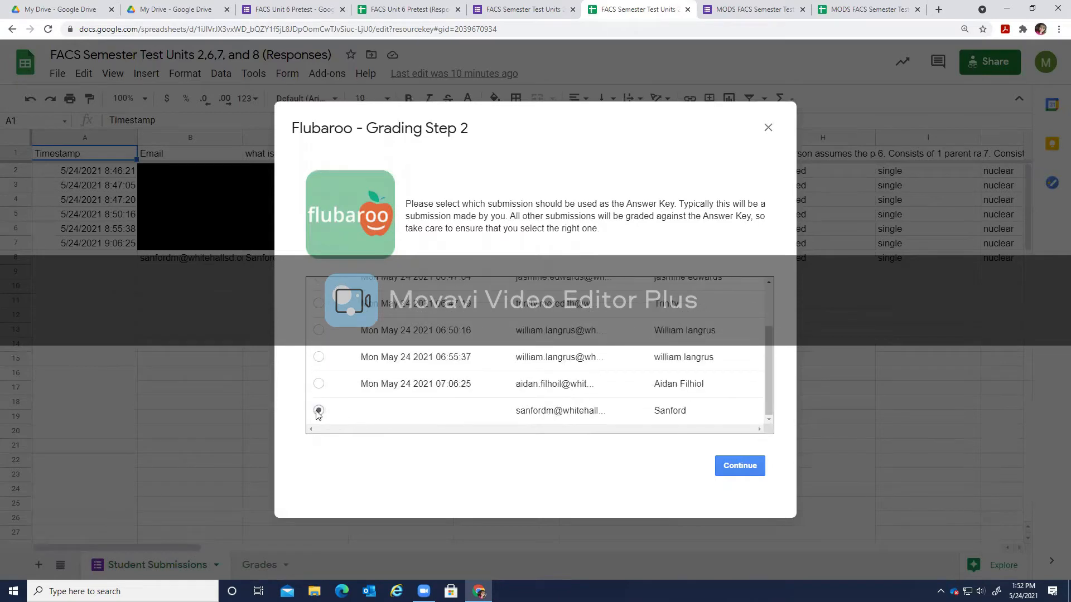
left_click(319, 384)
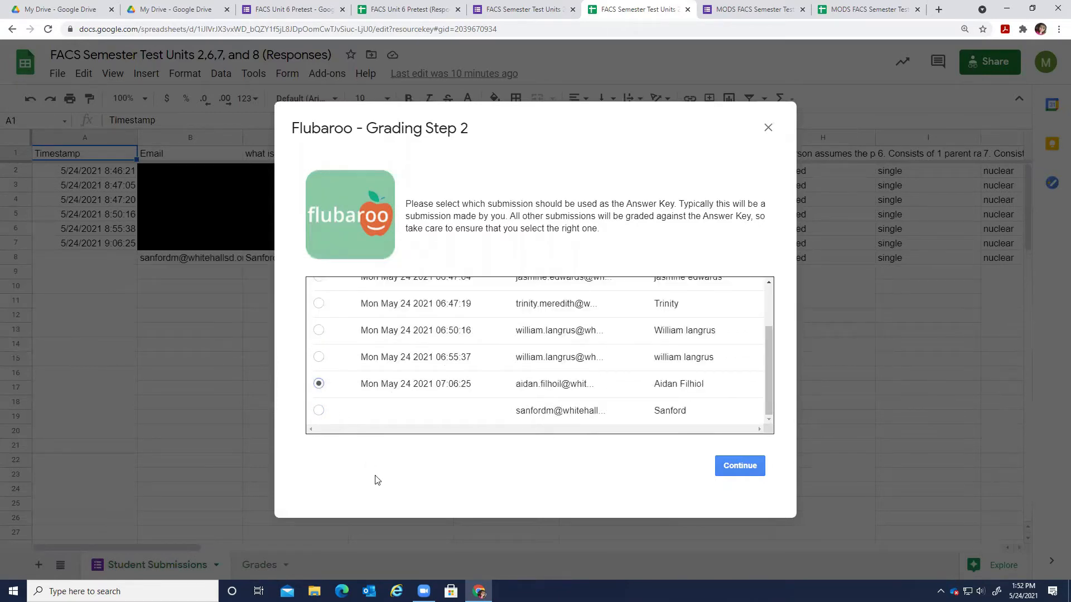
left_click(318, 411)
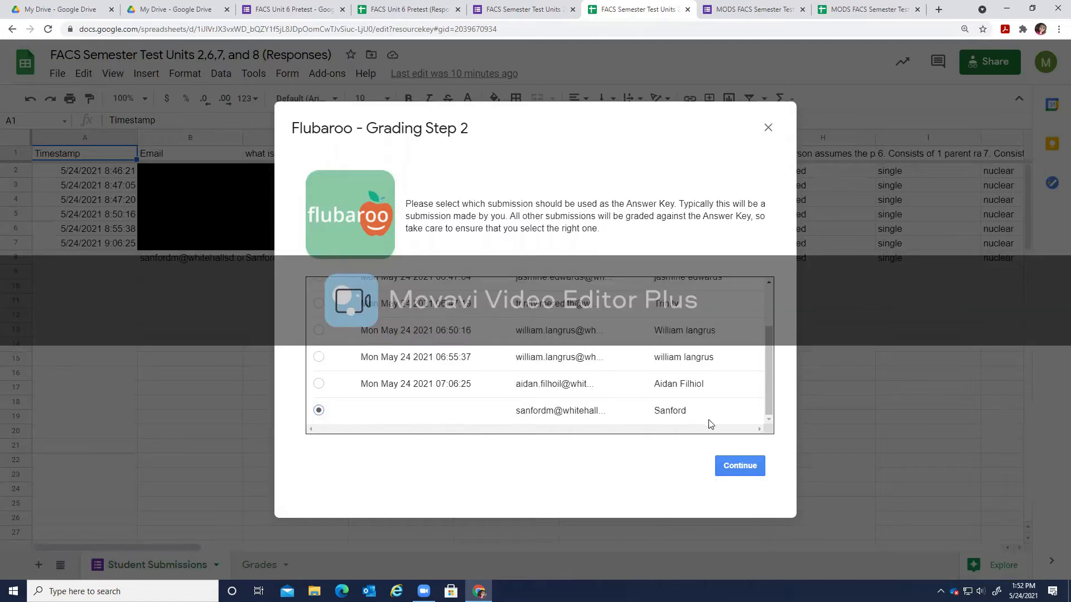
left_click(733, 467)
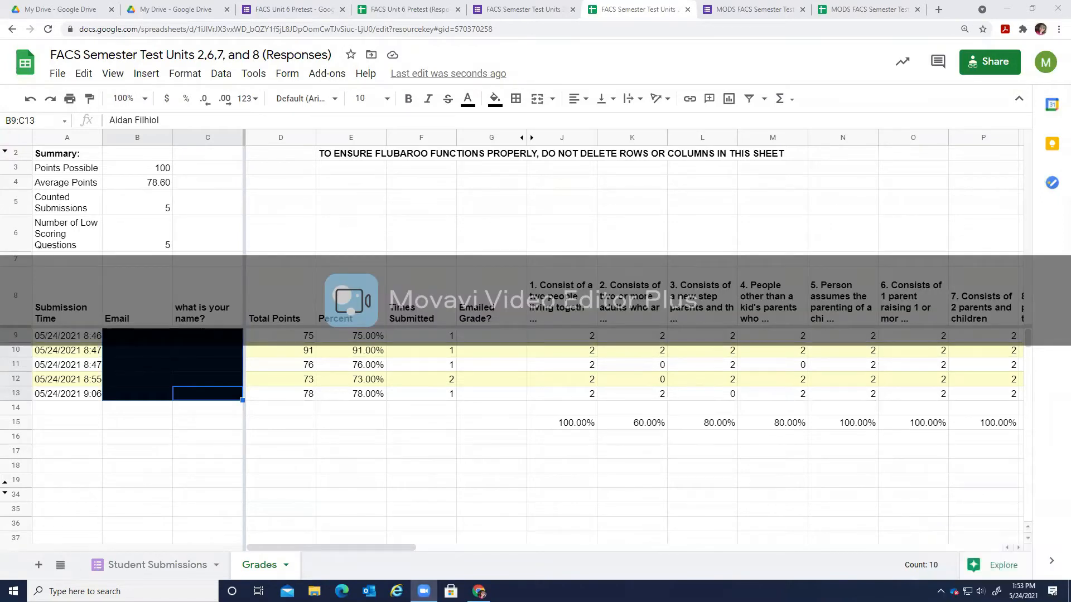
Check the five students' total scores, then launch Flubaroo's Grade Questions by Hand.
left_click_drag(280, 335, 284, 397)
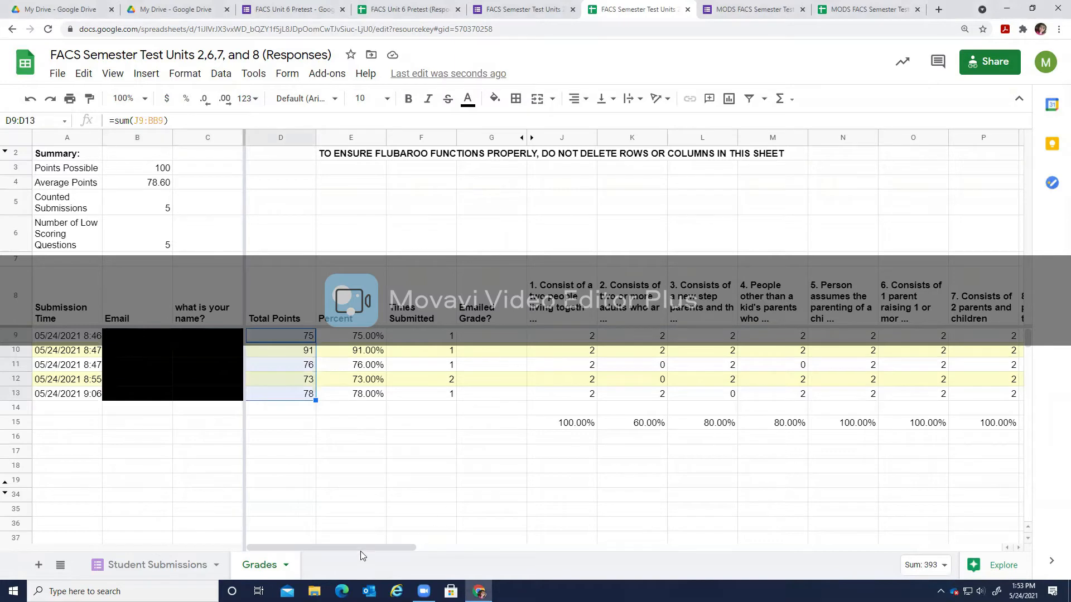
mouse_move(365, 549)
left_mouse_down()
mouse_move(733, 550)
mouse_move(374, 549)
left_mouse_up()
left_click(423, 496)
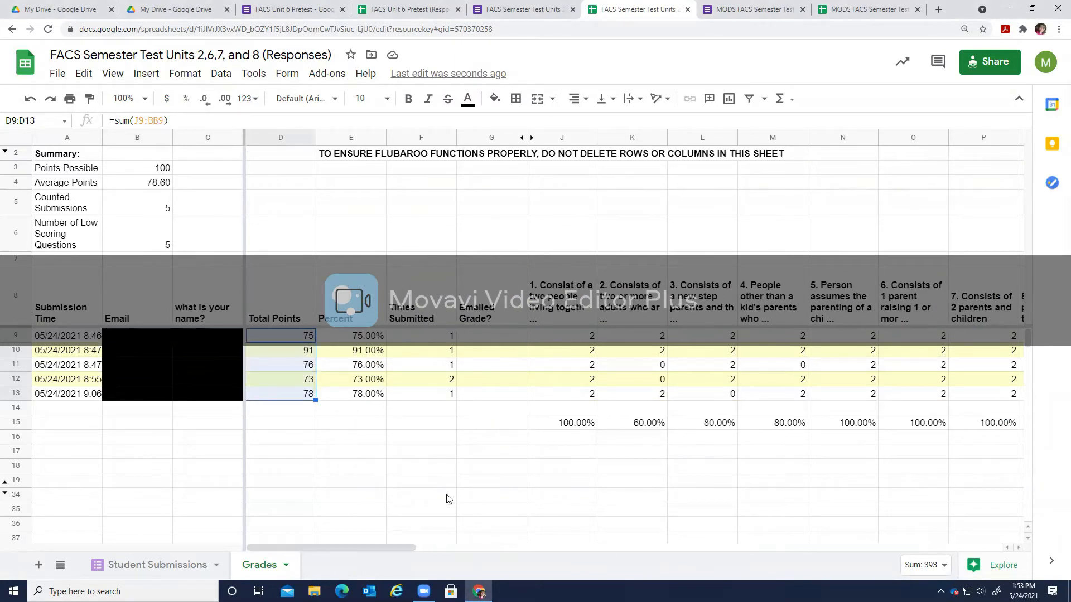
left_click(327, 73)
mouse_move(439, 177)
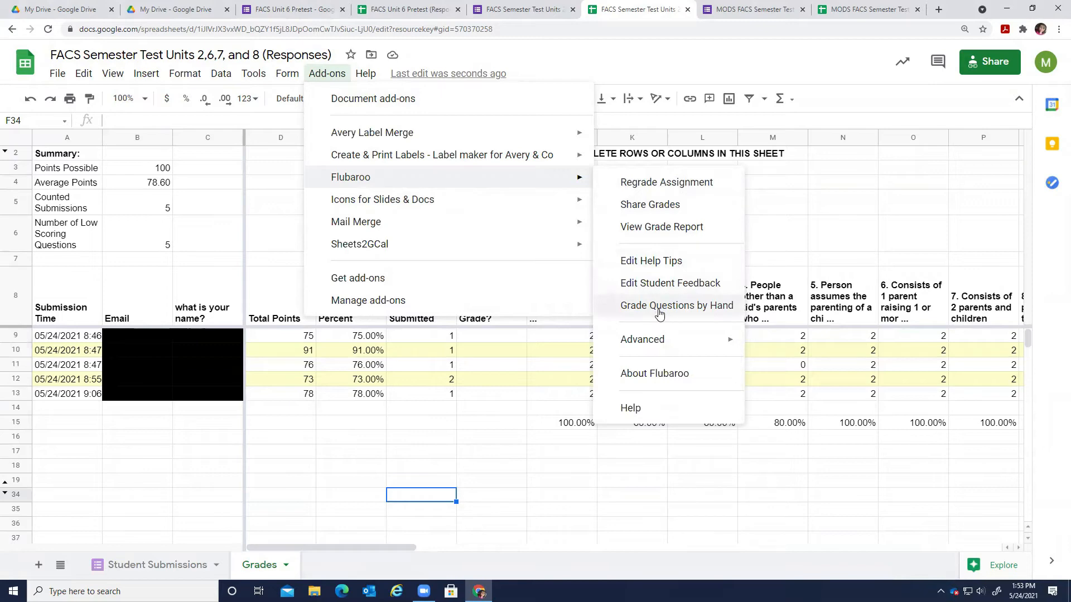
left_click(660, 314)
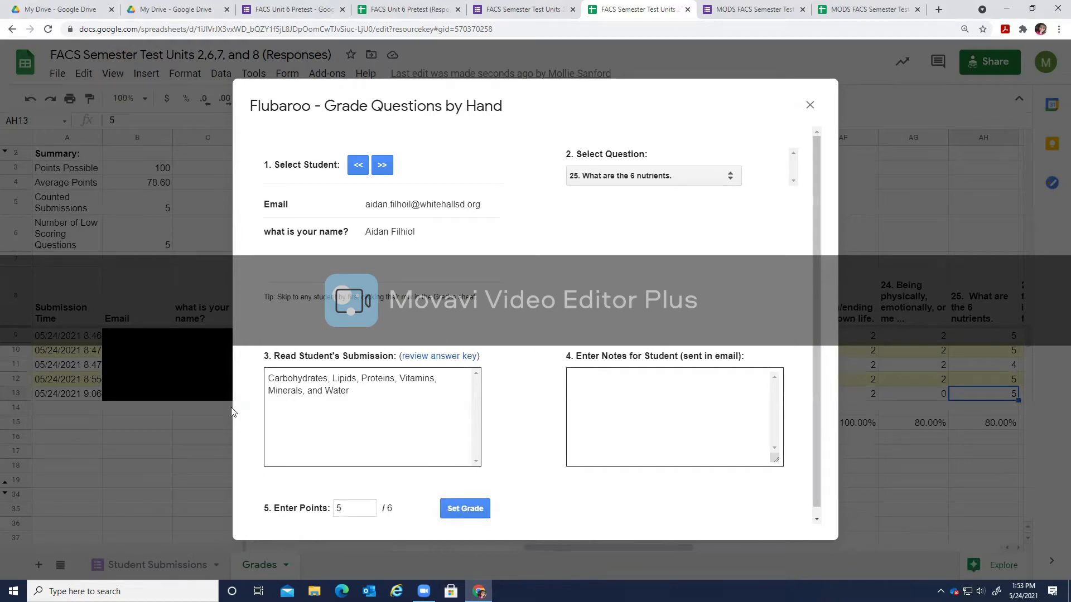
Review the student's question 25 nutrient answer listing Lipids, awarded 5 of 6 points.
left_click_drag(297, 379, 357, 380)
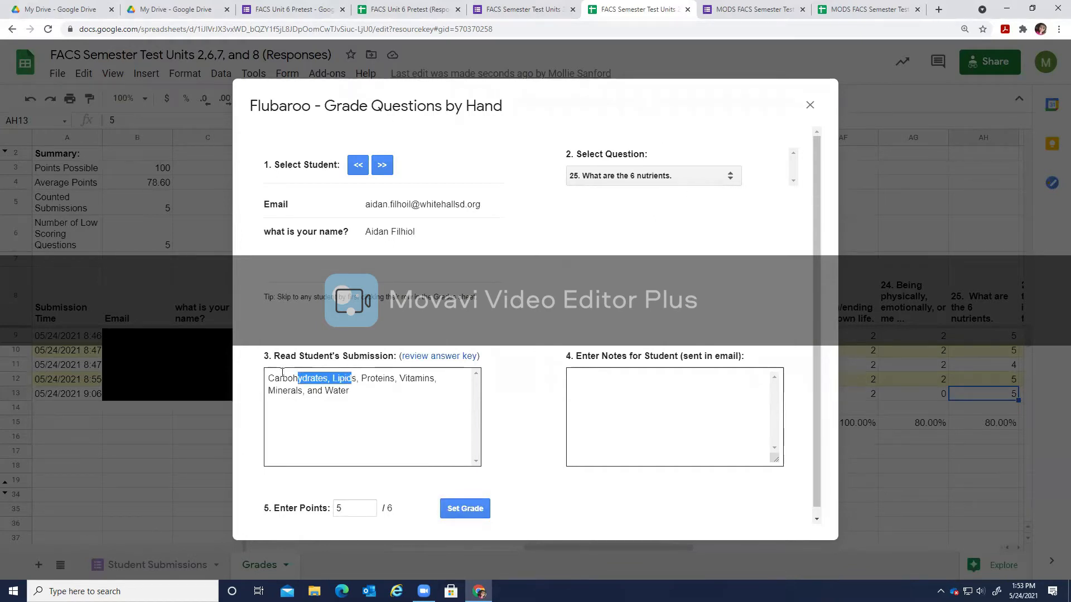
left_click(340, 378)
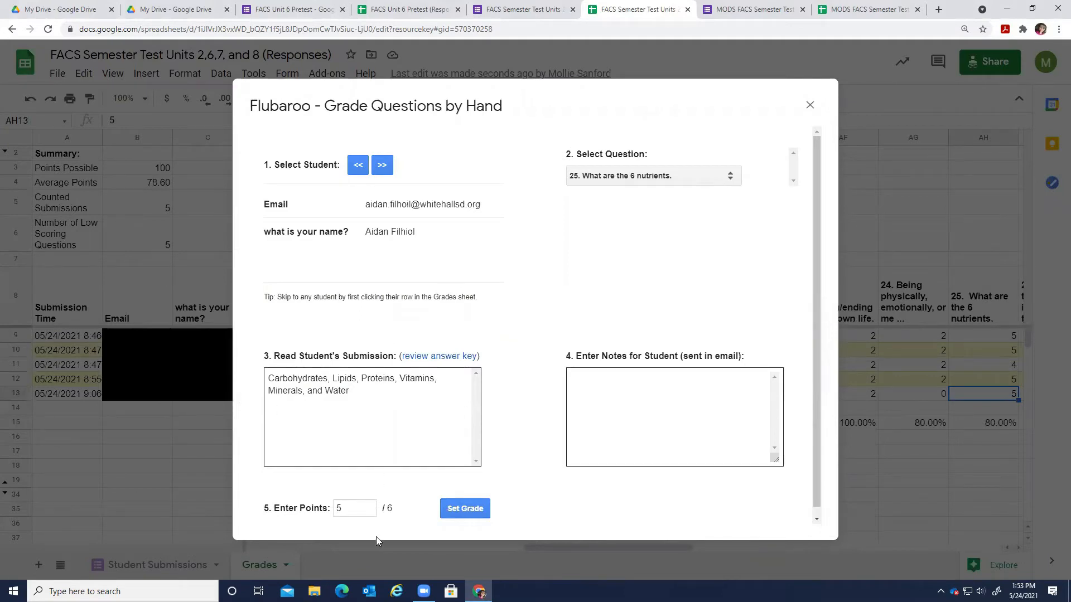
left_click(357, 510)
left_click_drag(357, 510, 316, 511)
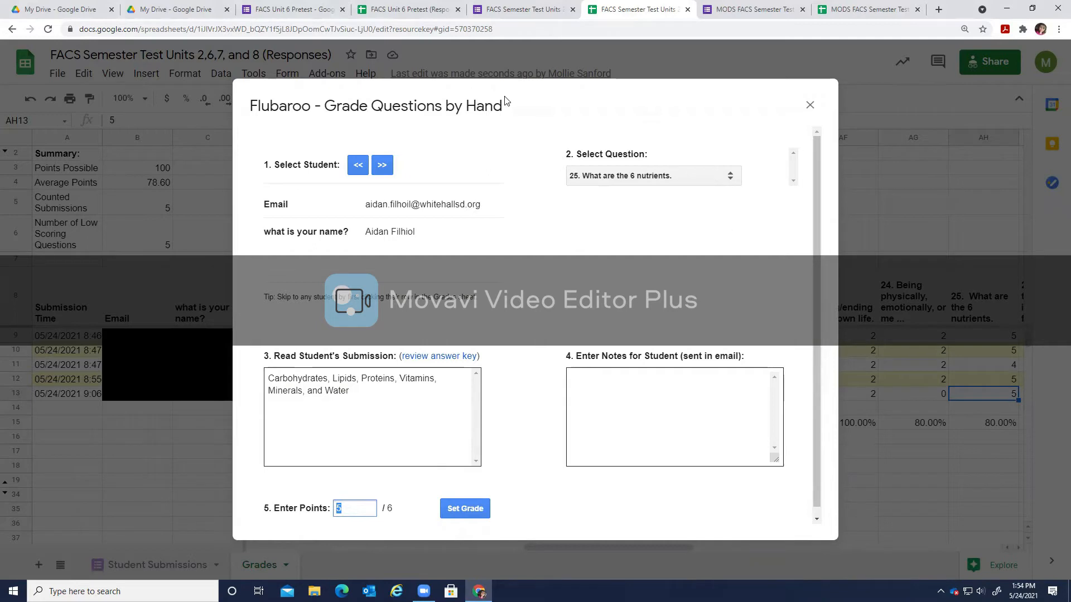
left_click(363, 510)
left_click_drag(361, 379, 332, 379)
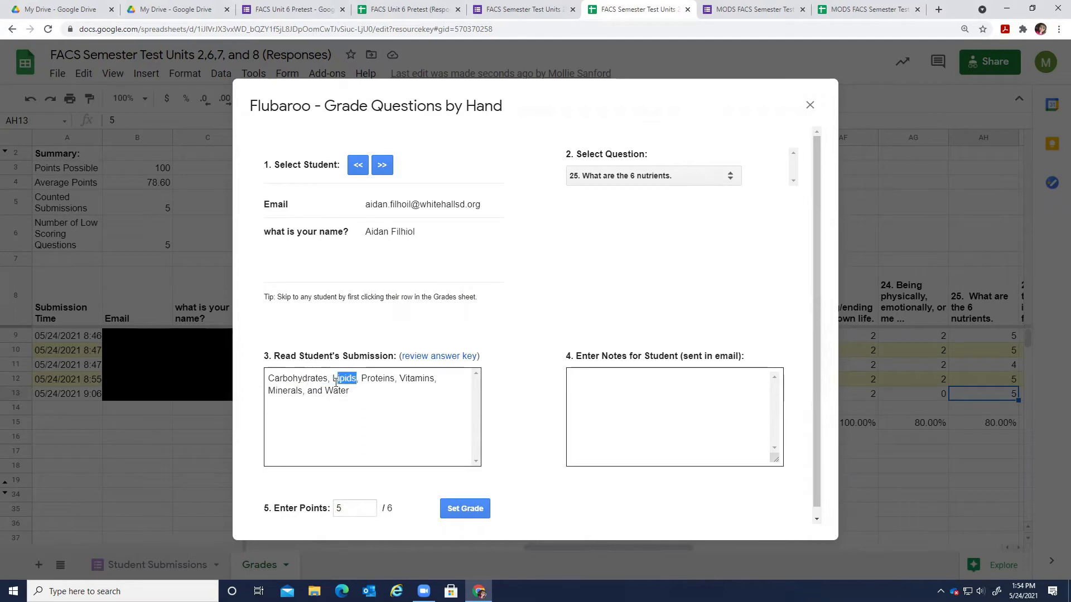
left_click(343, 509)
Add the student note 'not lipids fats instead' and advance two students.
left_click(656, 415)
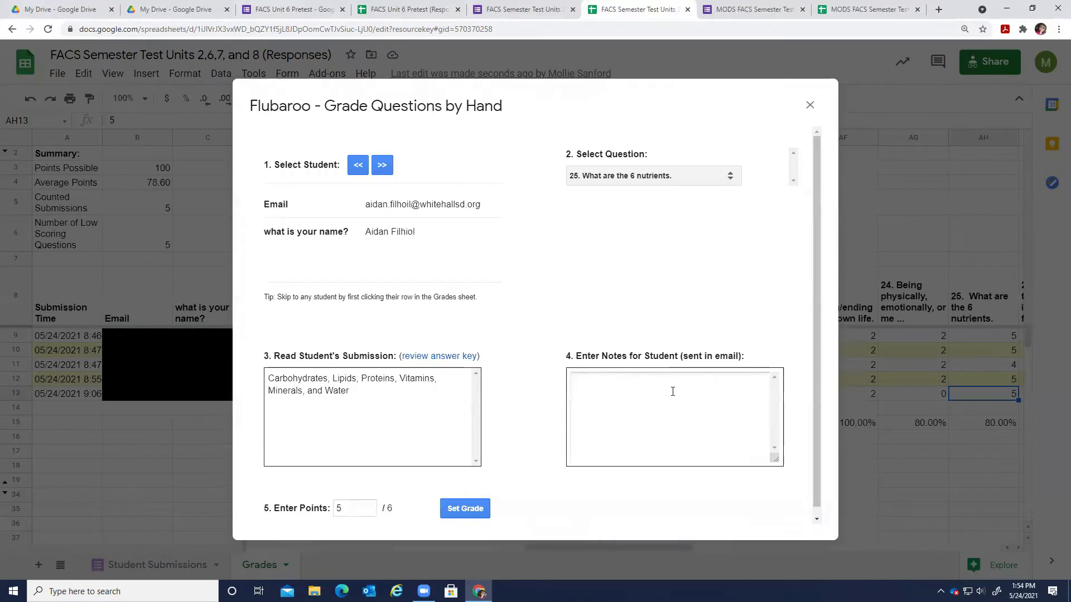
type("not lipids  fast")
type(" instead")
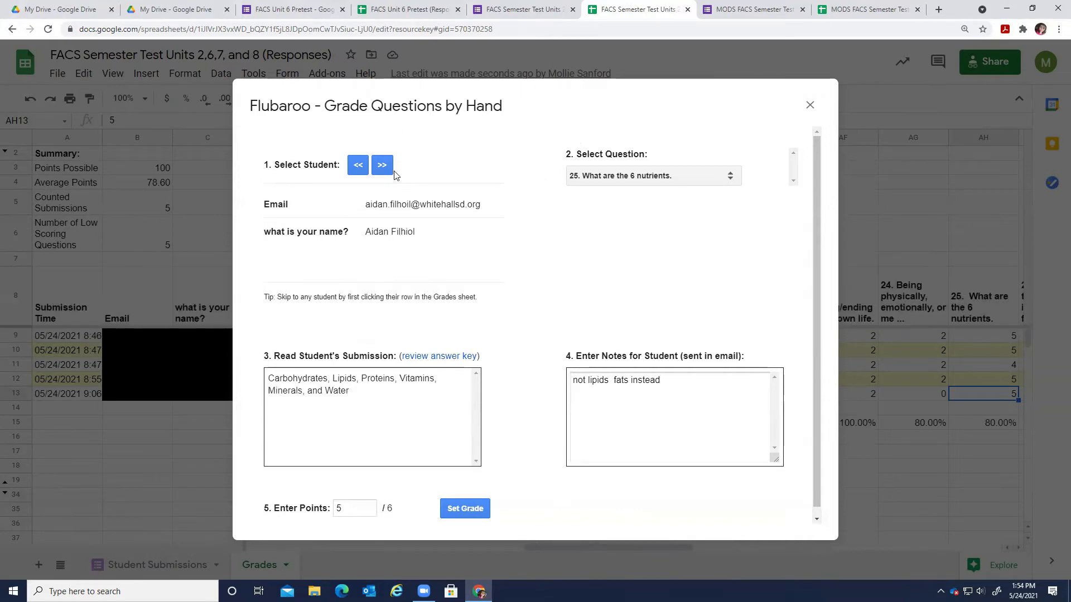
left_click(381, 169)
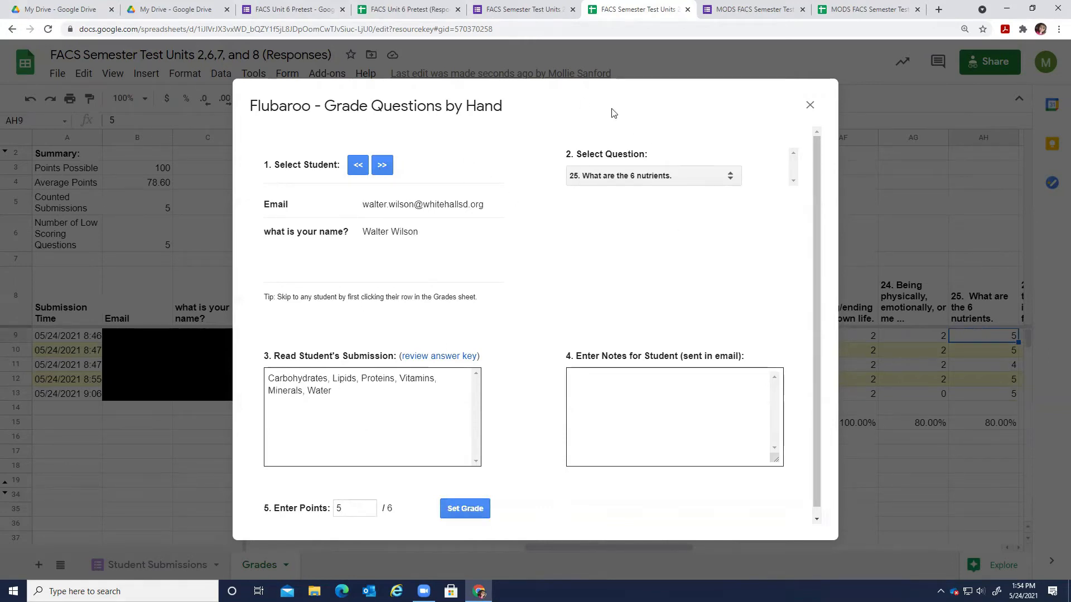
left_click(382, 165)
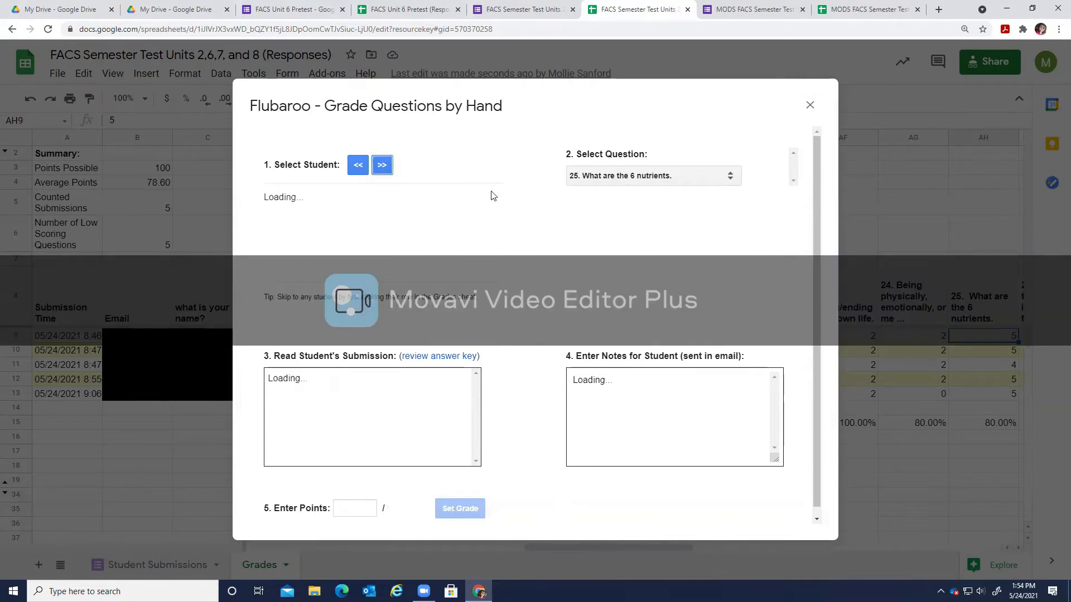
left_click(679, 186)
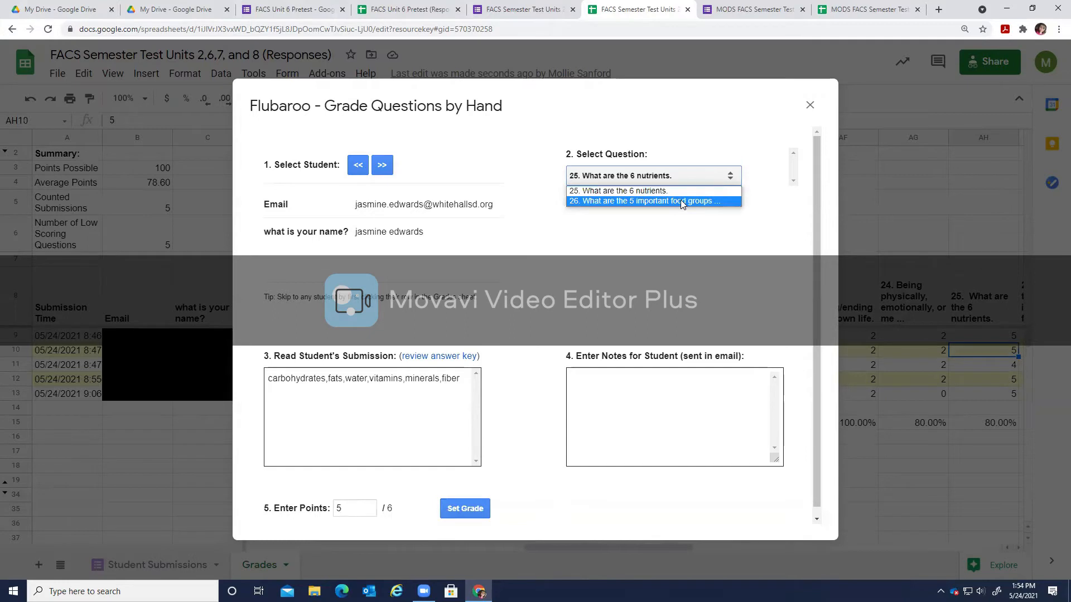
Give question 26 answers 5 points, check its answer key, and close the grading window.
left_click(681, 202)
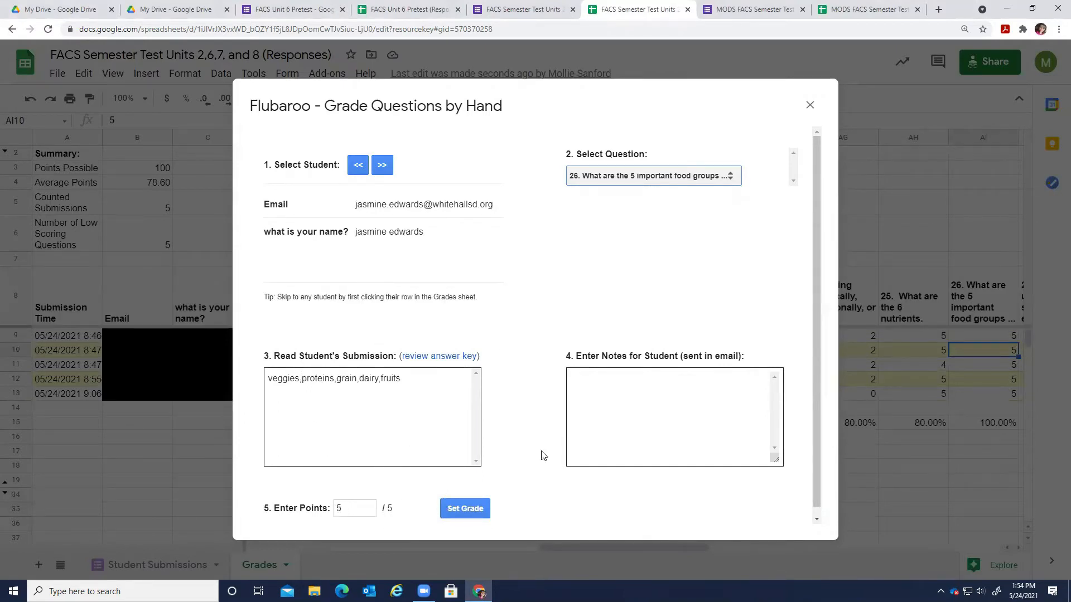
left_click(466, 508)
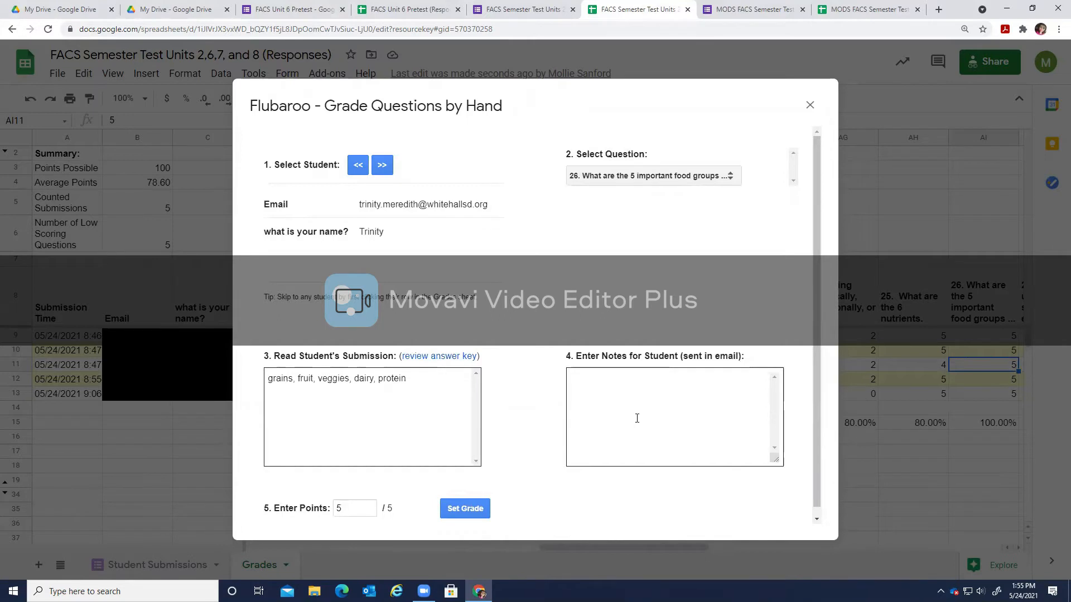
left_click(447, 362)
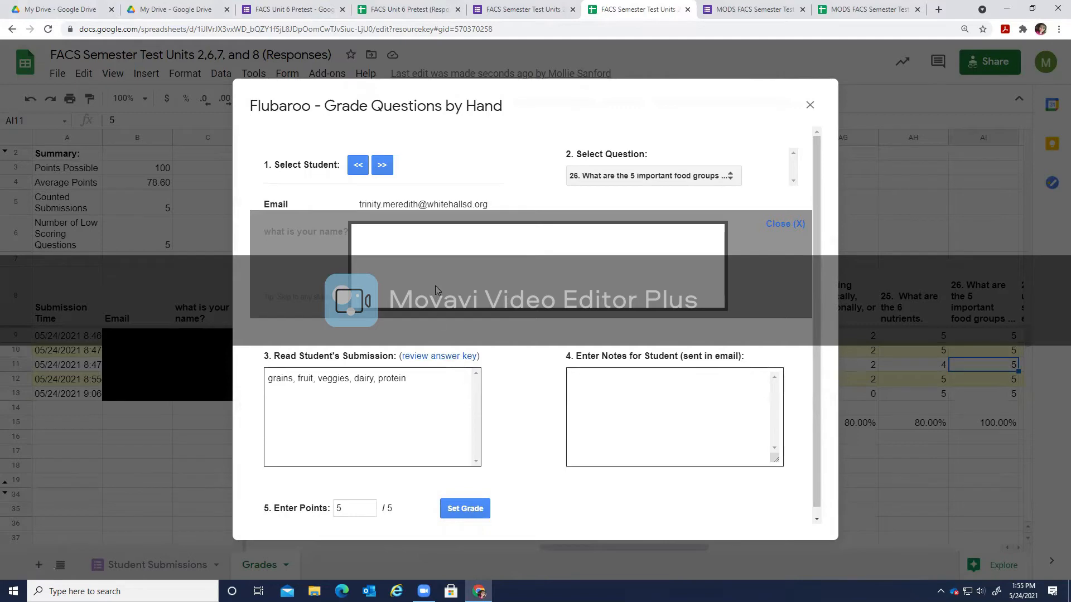
left_click(809, 106)
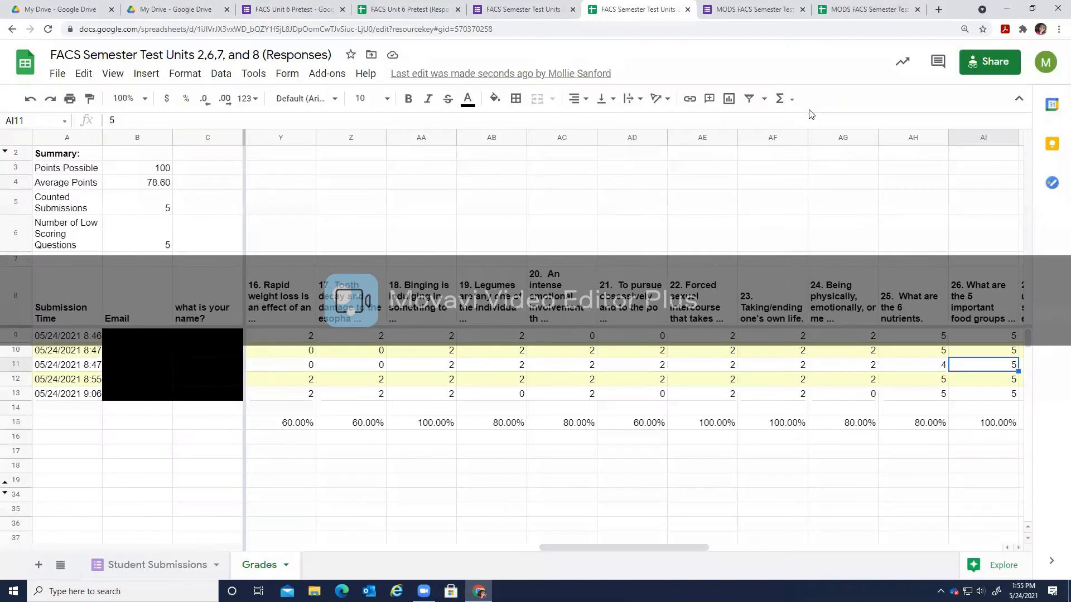
Check the Total Points formulas and scores back in column D, then bring up the Flubaroo add-on menu.
left_click_drag(589, 545, 274, 576)
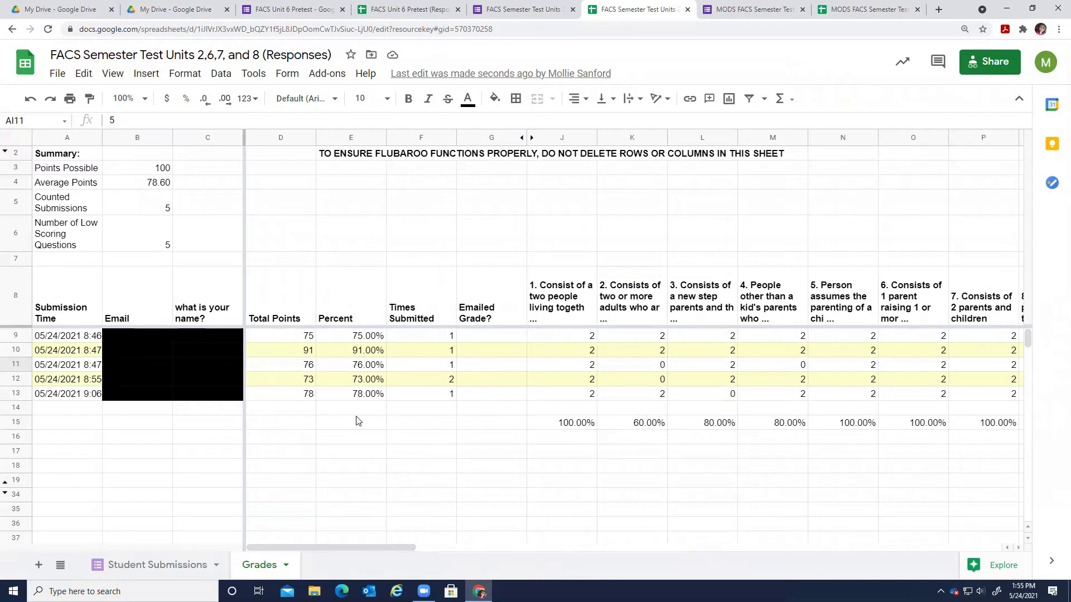
left_click(306, 339)
left_click_drag(307, 358, 354, 394)
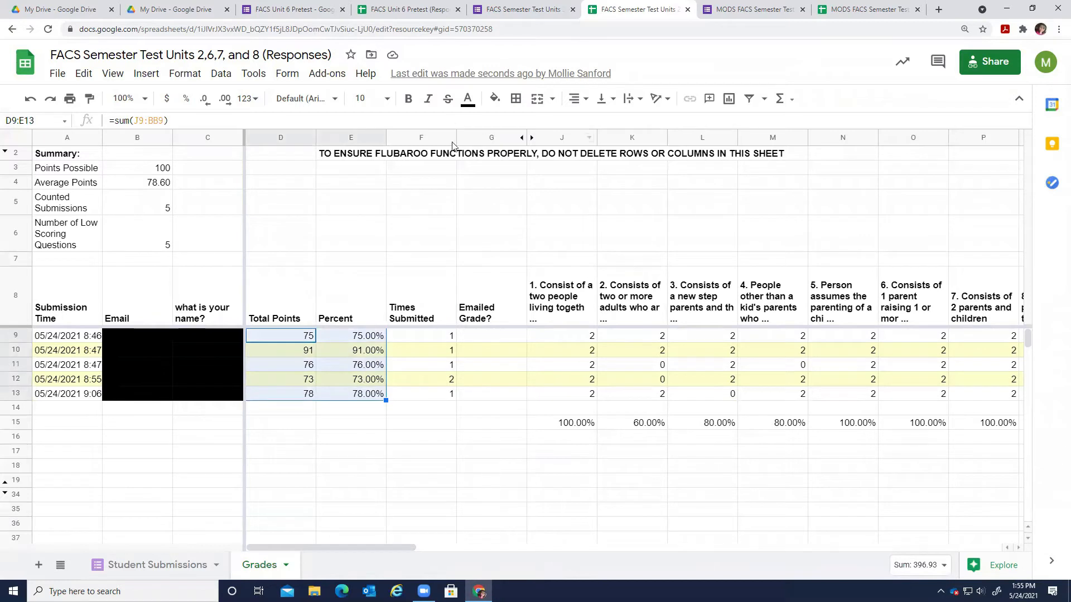
left_click(465, 479)
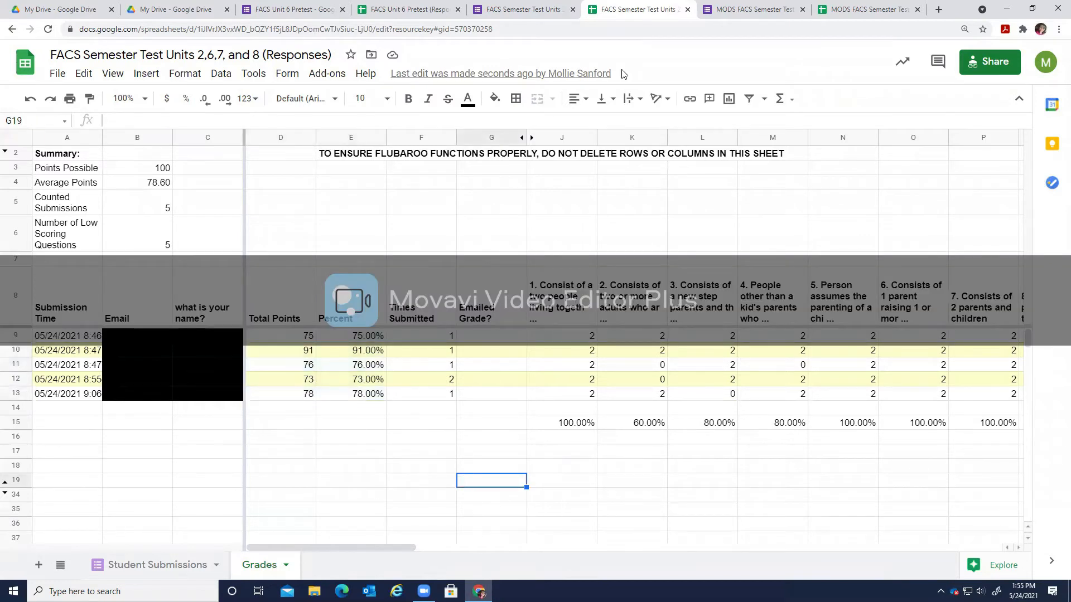
left_click(328, 78)
mouse_move(394, 183)
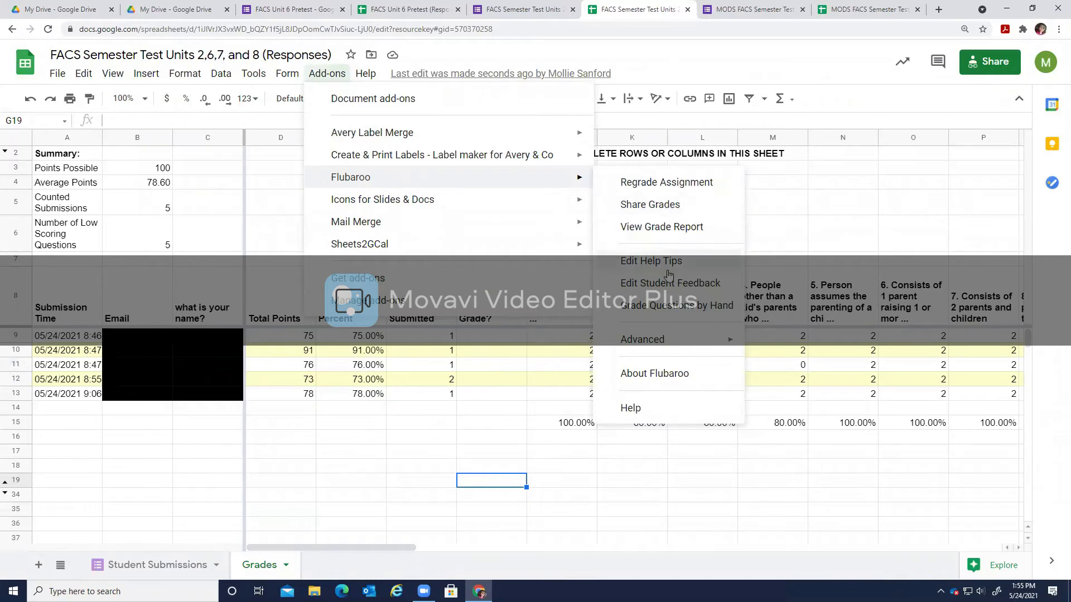
Start Share Grades, keeping Email as the address question and sharing grades via email.
mouse_move(672, 350)
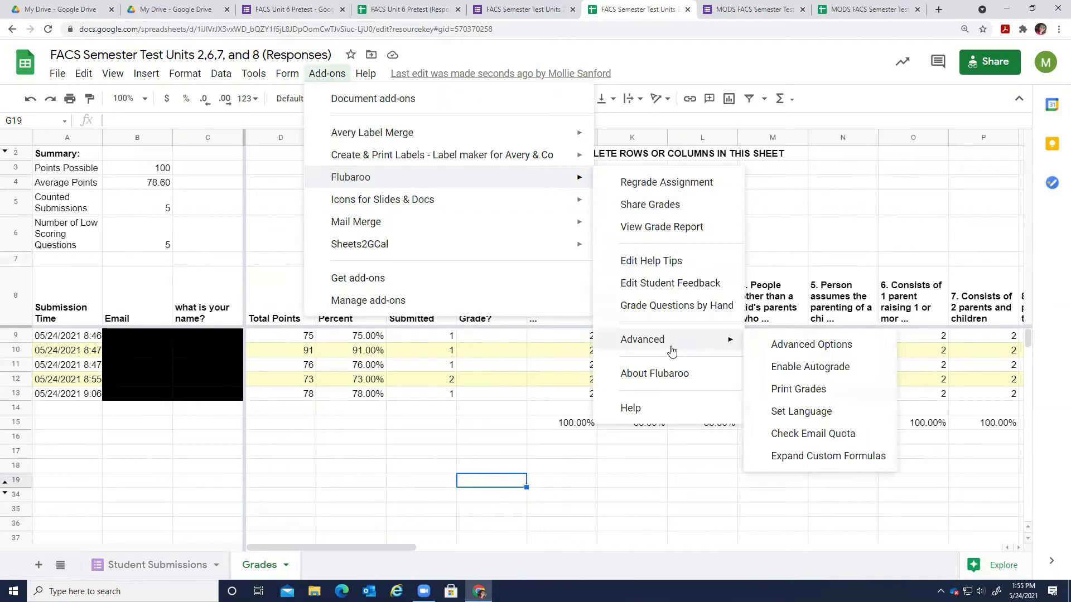
left_click(676, 209)
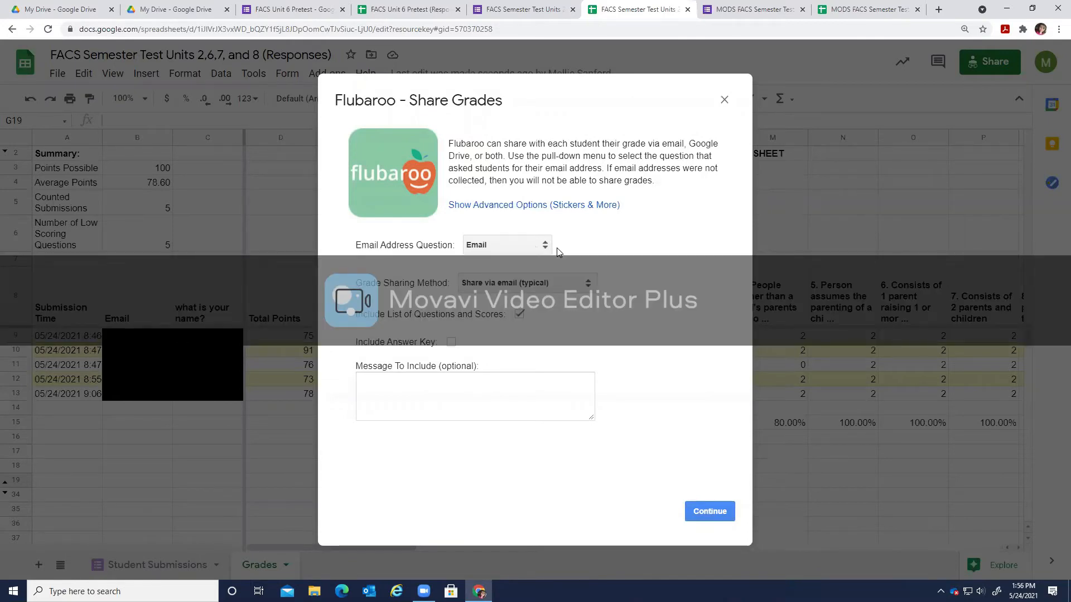
left_click(505, 249)
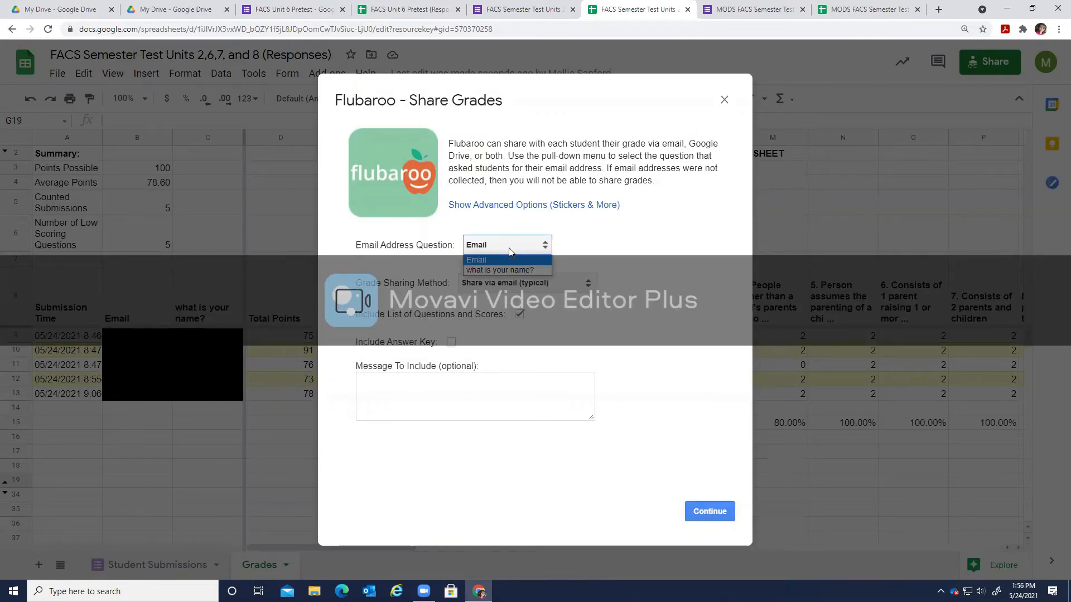
left_click(495, 258)
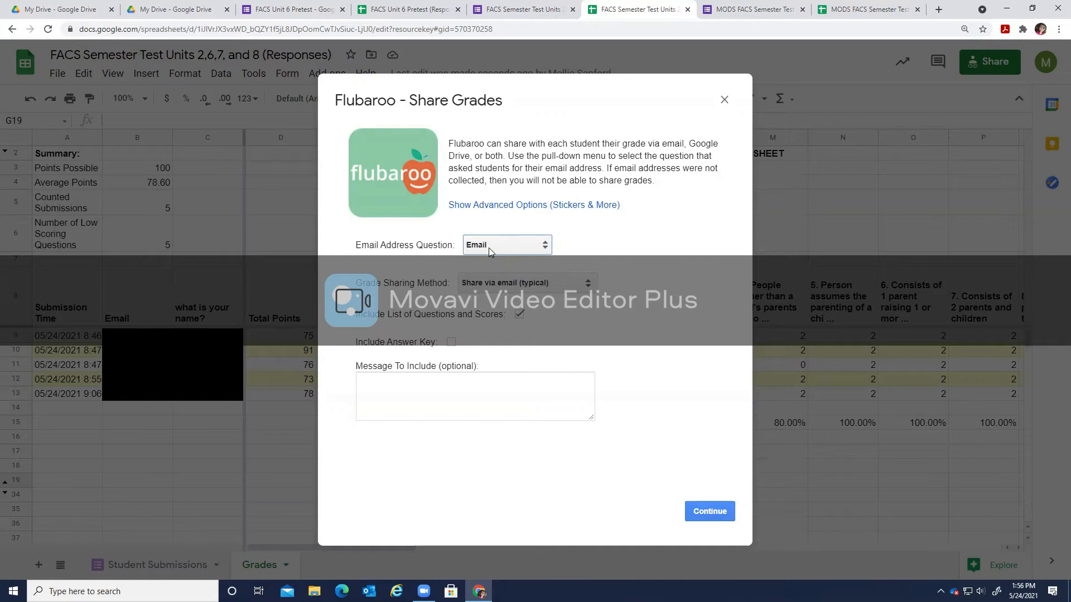
left_click(518, 285)
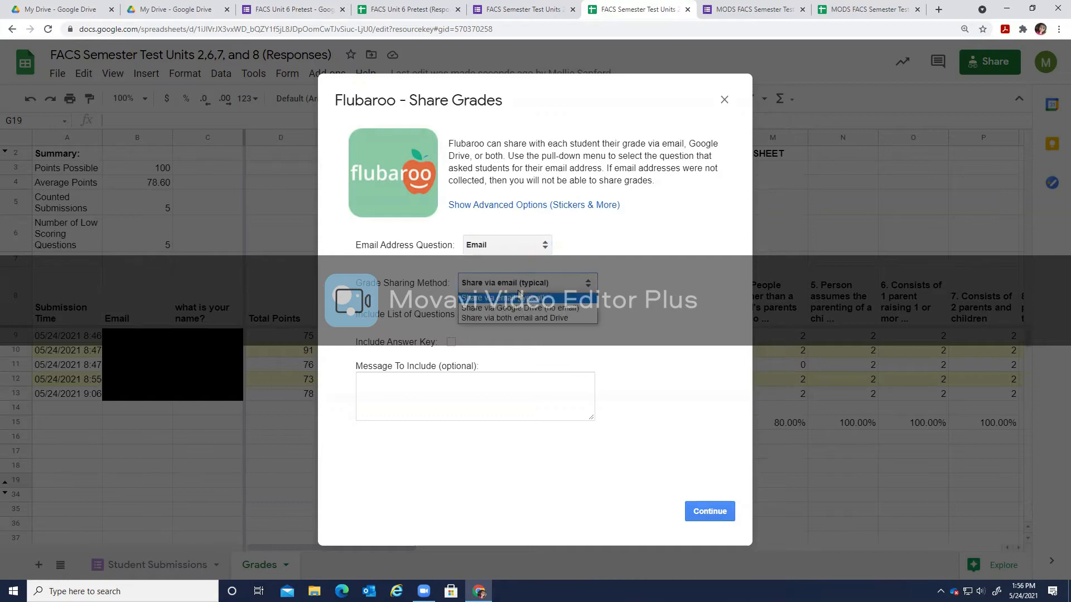
left_click(557, 298)
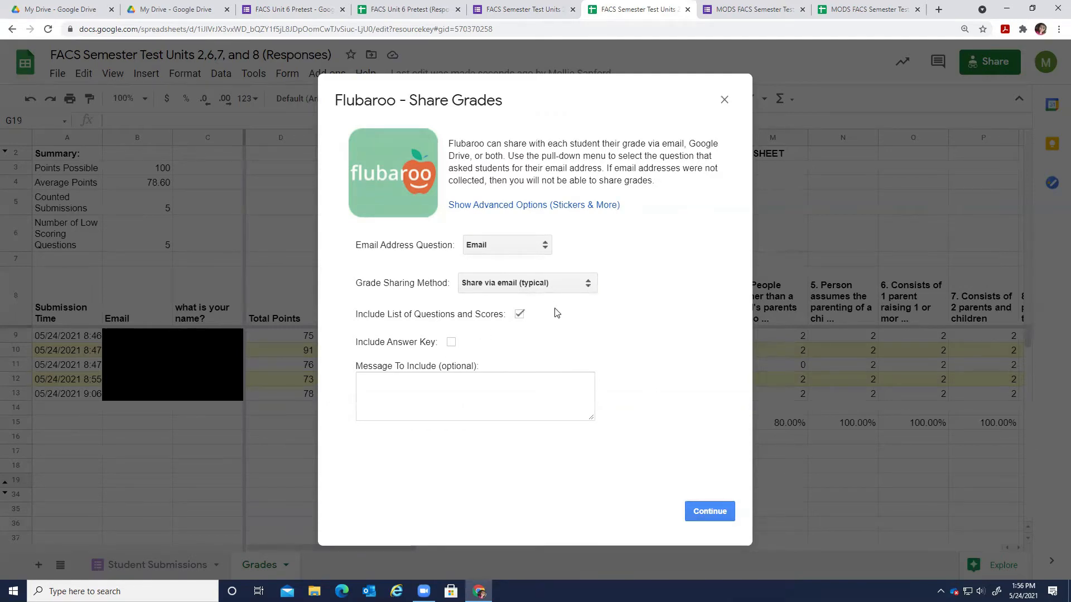
Include the answer key and the questions-and-scores list, and show the advanced options.
left_click(451, 341)
left_click(520, 314)
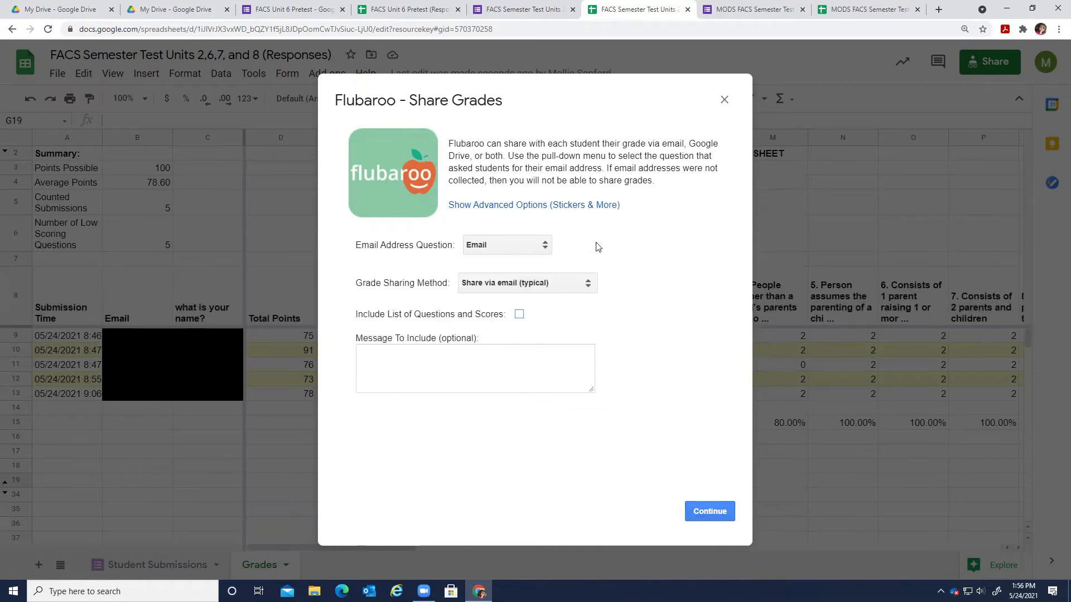
left_click(519, 314)
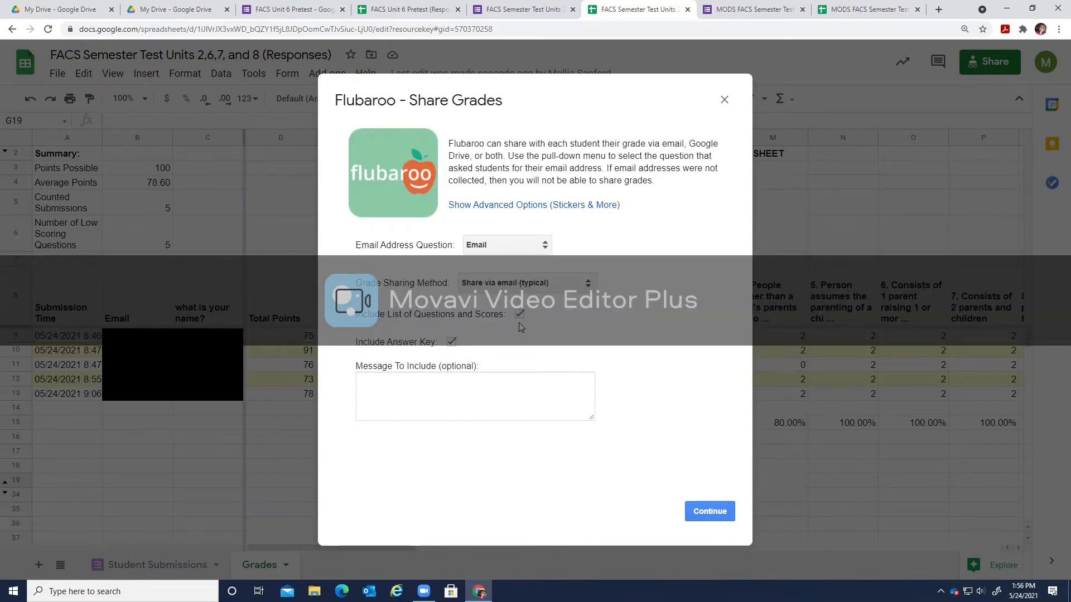
left_click(490, 209)
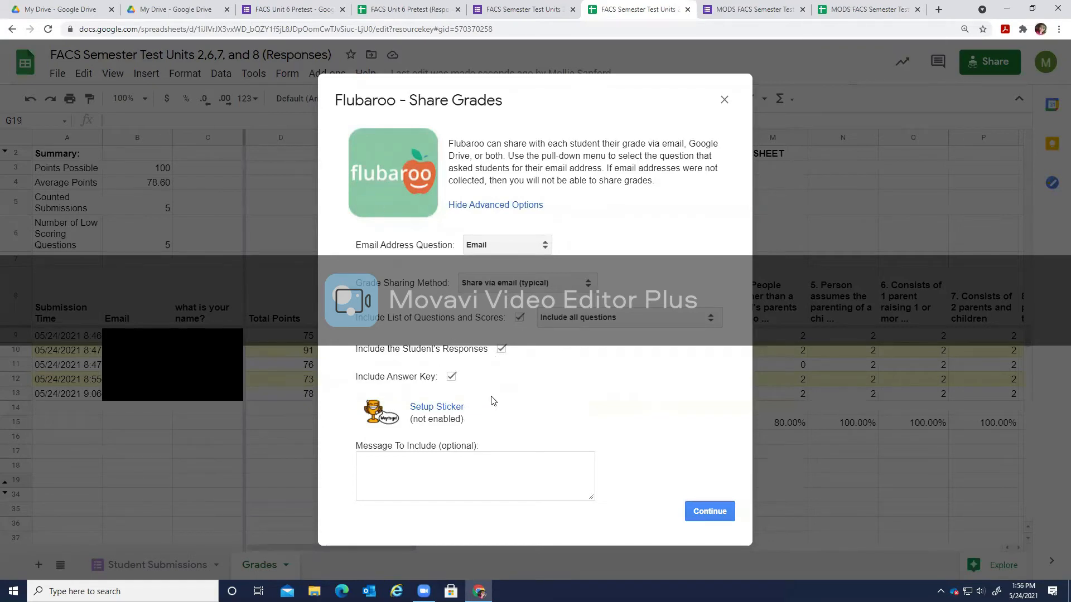
Add the 'Way to go!' trophy sticker for scores of 75% or more.
left_click(447, 407)
left_click(495, 301)
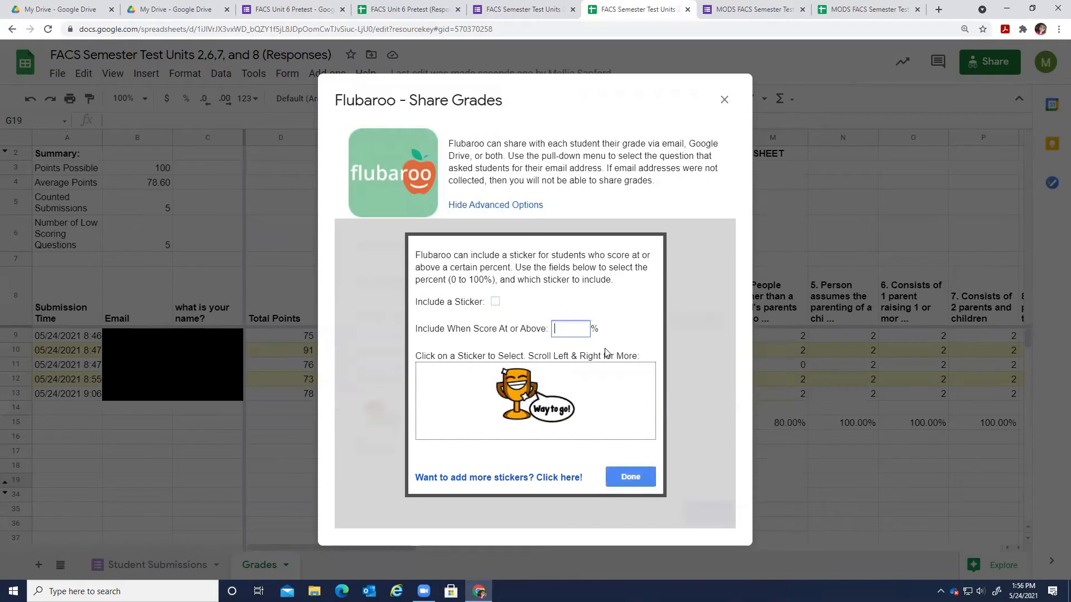
type("75")
left_click(495, 301)
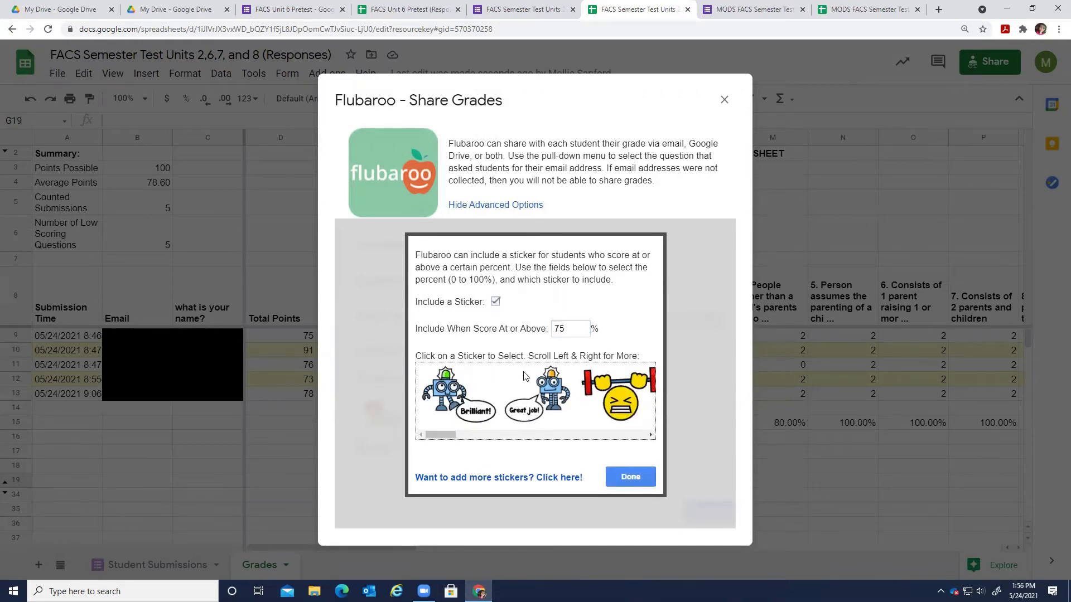
left_click(580, 434)
left_click(502, 406)
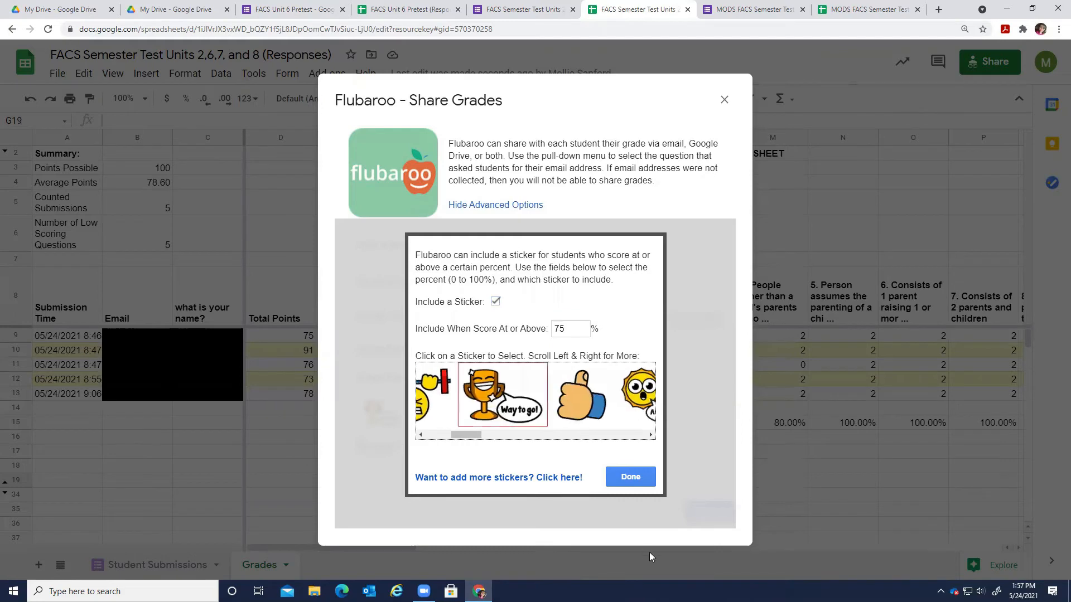
left_click(630, 477)
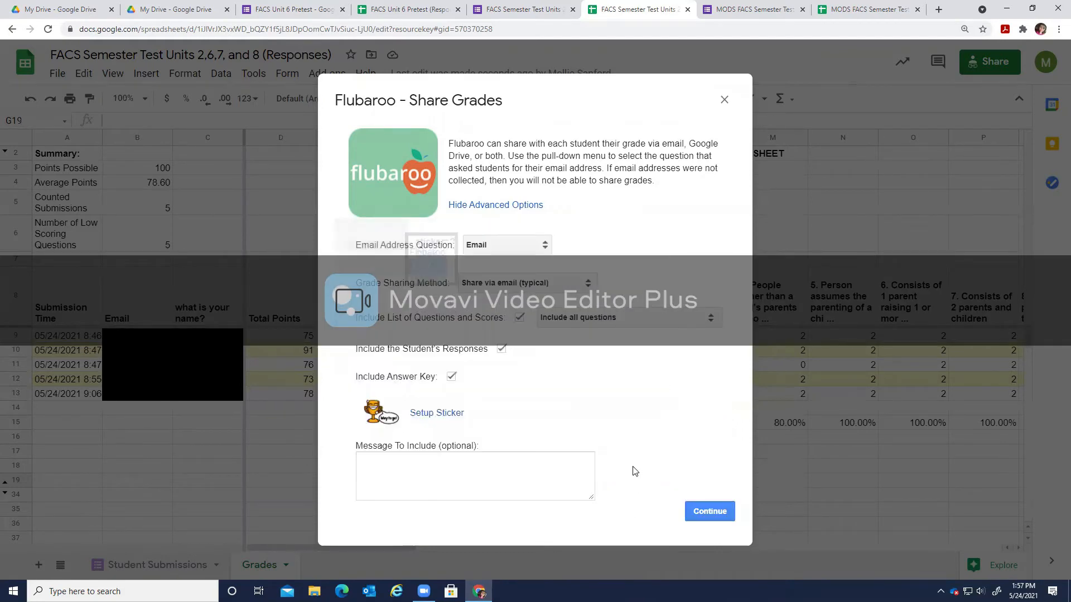
Add the message 'You did so great today on the semester test.', email the grades, and close the tab.
left_click(447, 469)
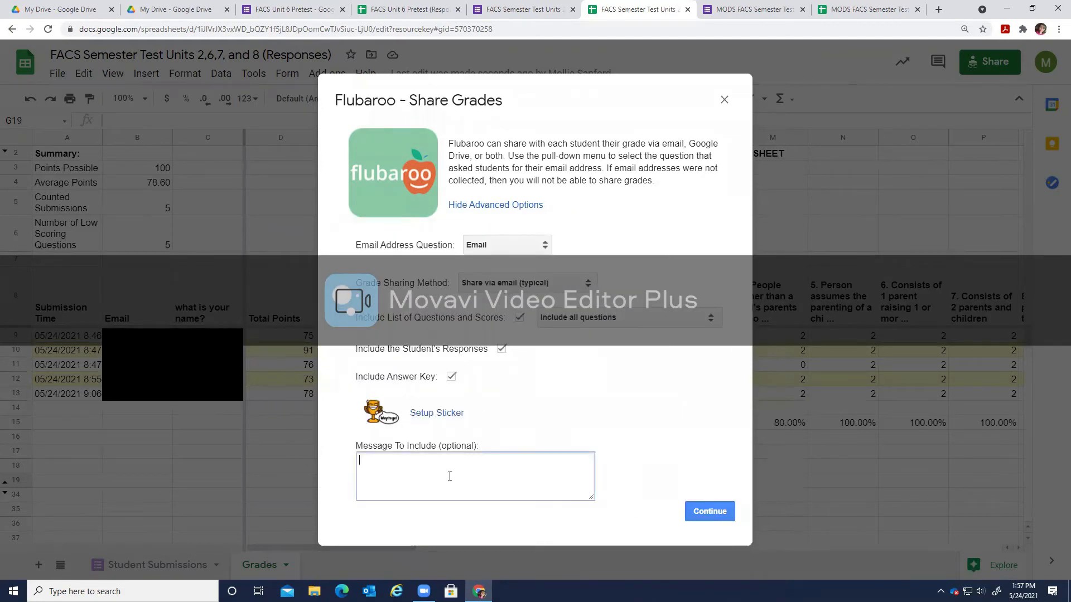
type("You did so great today on")
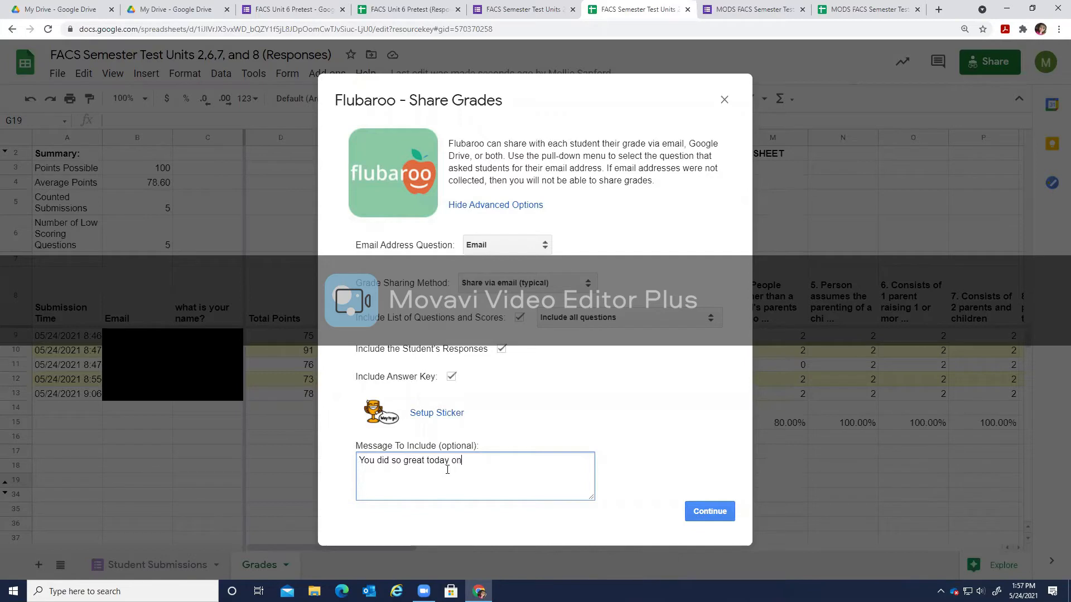
type(" the semester test.")
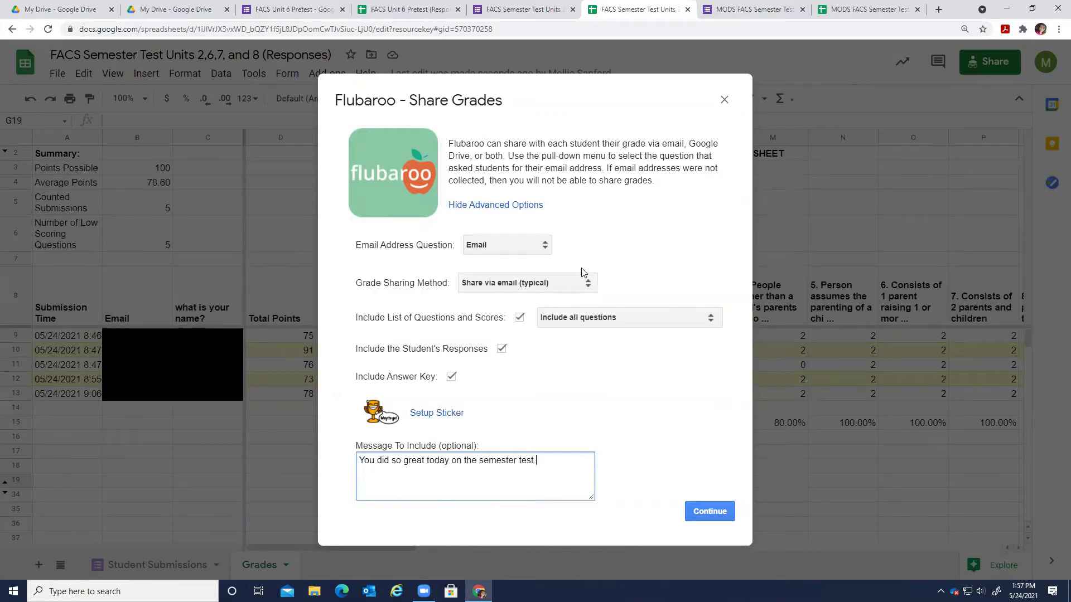
left_click(501, 349)
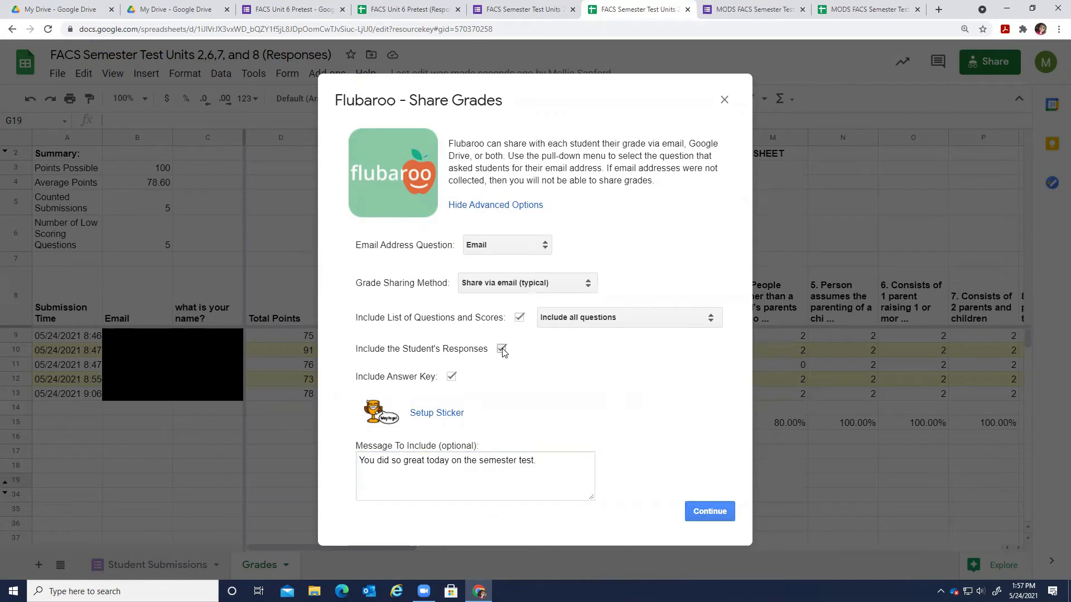
left_click(452, 377)
left_click(703, 510)
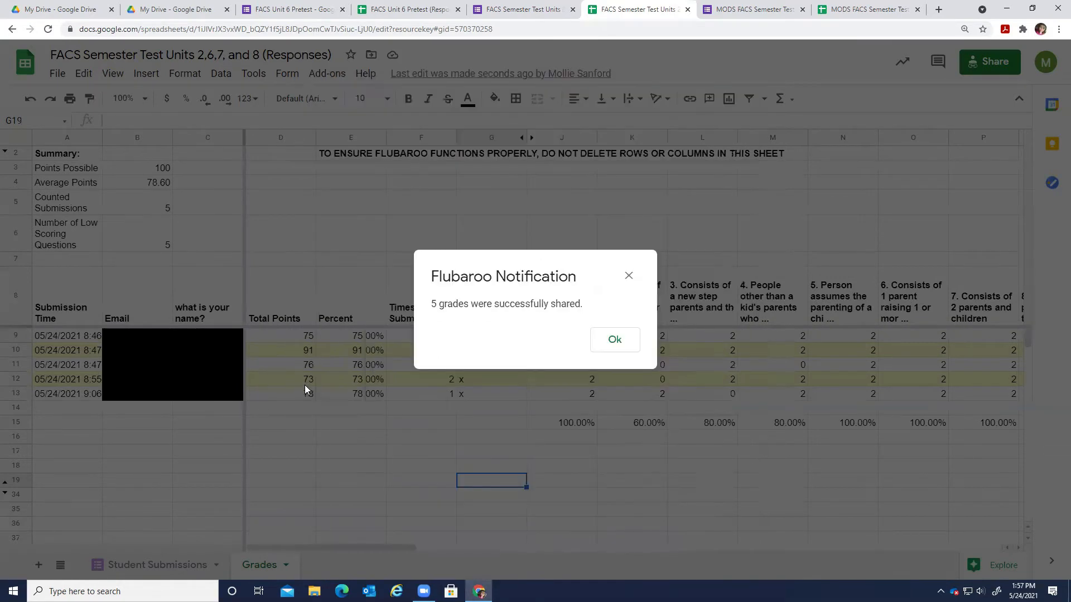
left_click(613, 342)
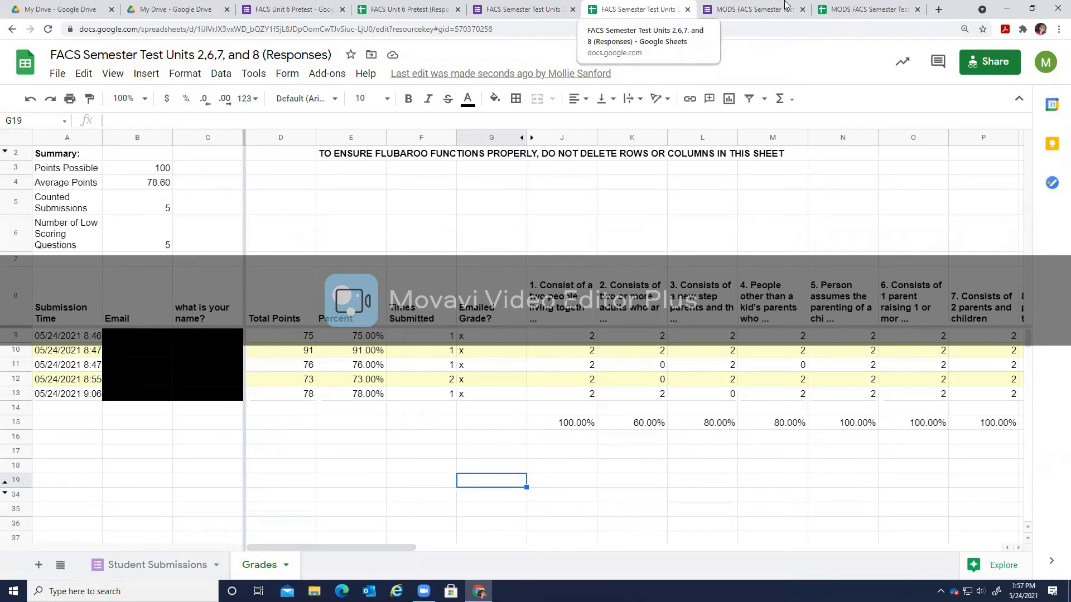
key("ctrl+w")
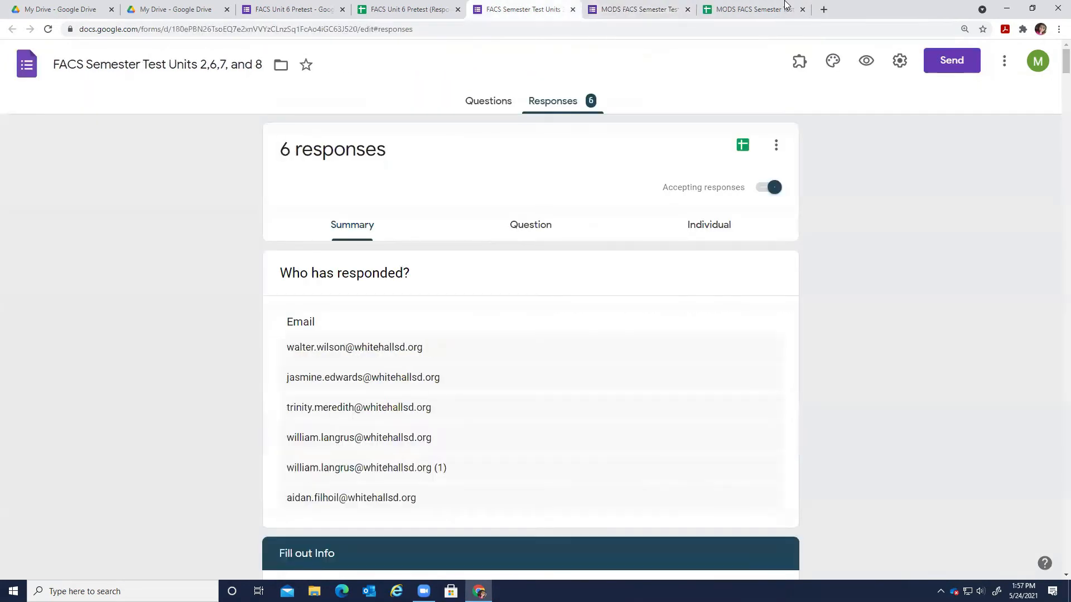
Close the form responses tab and scroll through the Semester Test form.
key("ctrl+w")
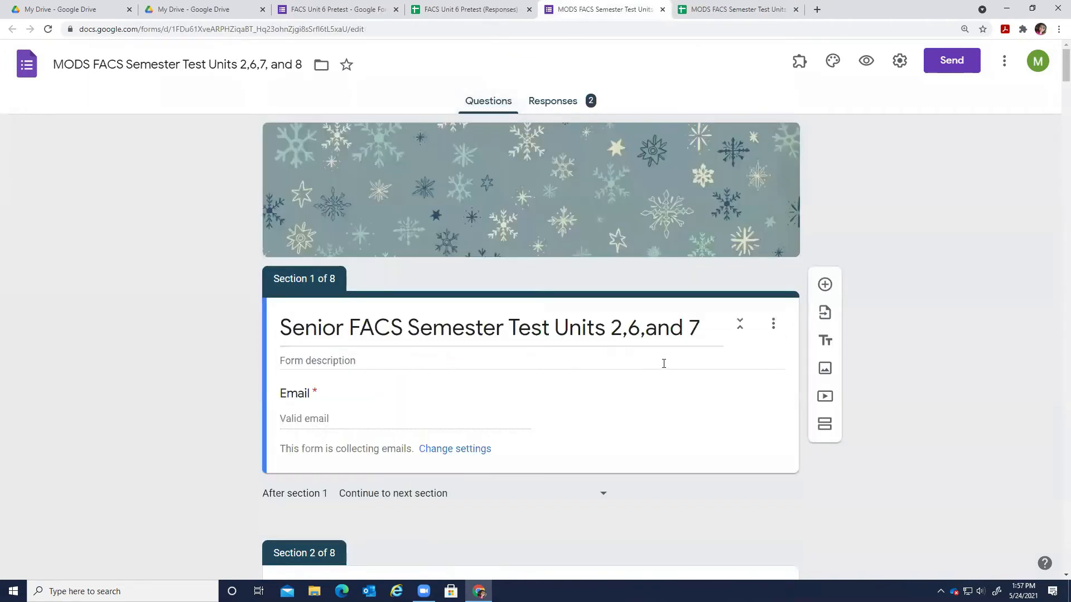
scroll(610, 434, "down", 5)
scroll(610, 434, "up", 4)
scroll(611, 432, "down", 10)
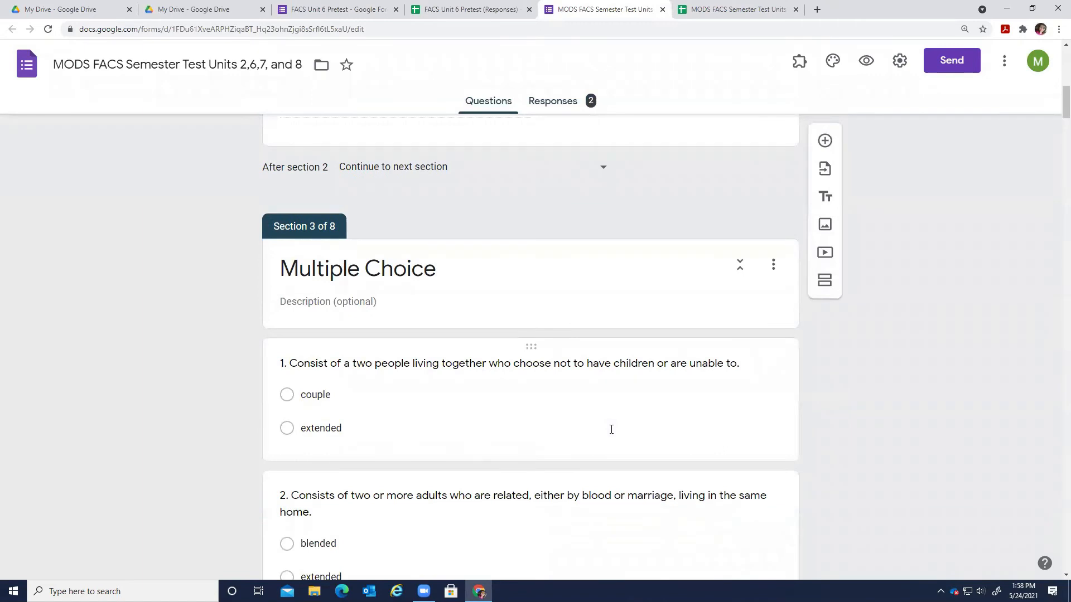
scroll(612, 429, "down", 3)
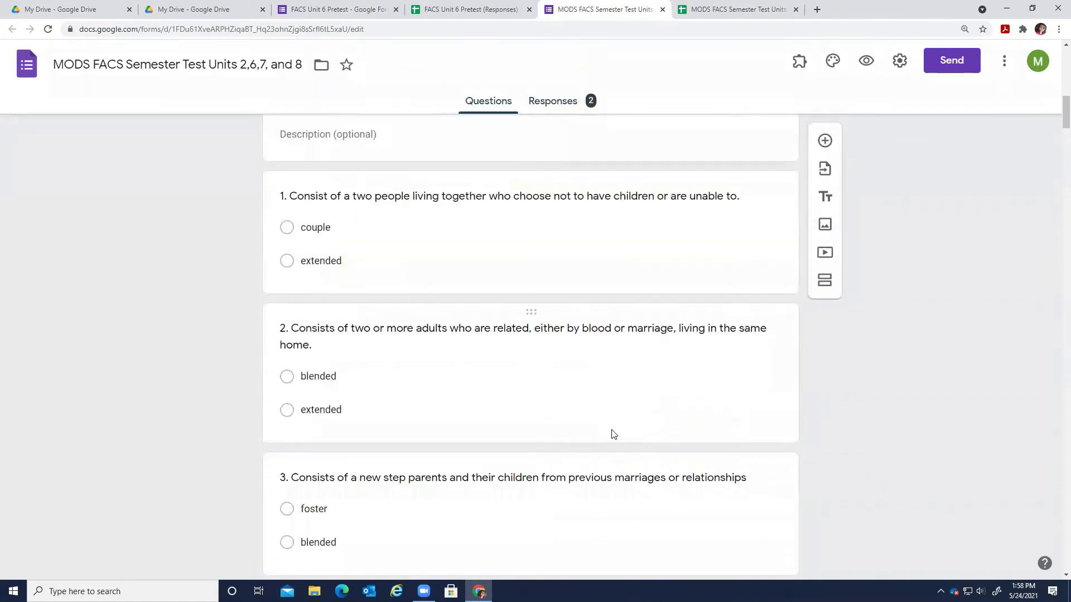
Review question 1's answer choices, scroll down to question 45, and close the responses spreadsheet.
left_click(331, 229)
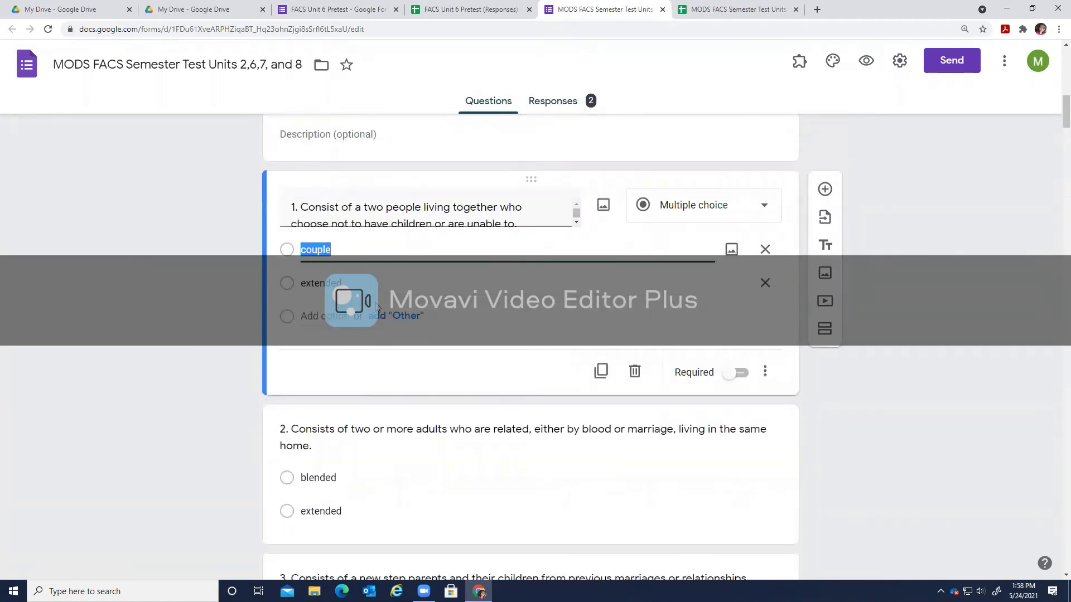
left_click(376, 284)
left_click(375, 253)
left_click(379, 283)
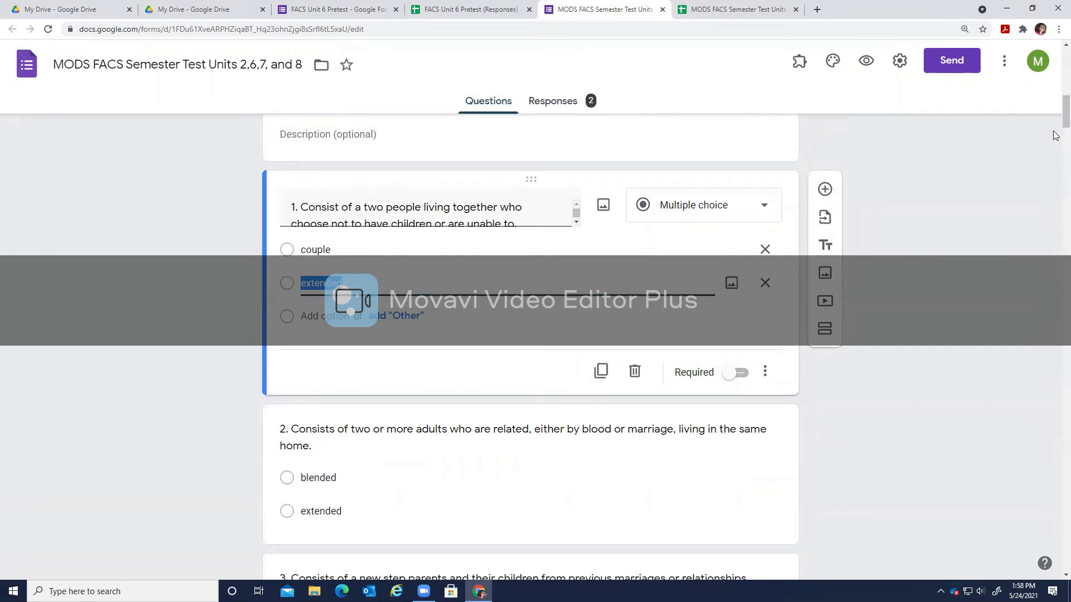
left_click_drag(1063, 120, 1039, 563)
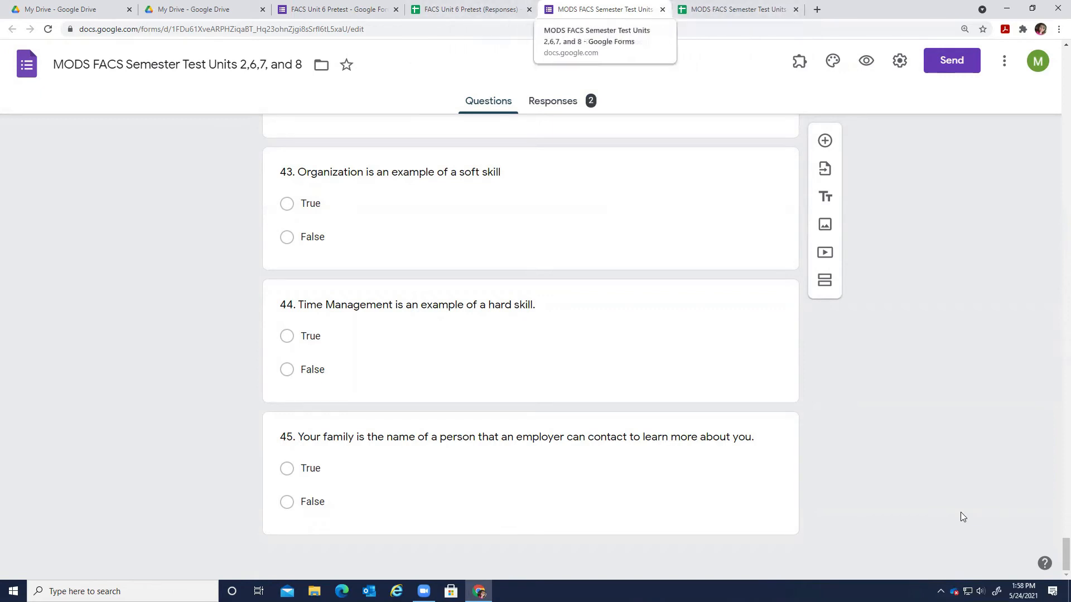
left_click(795, 10)
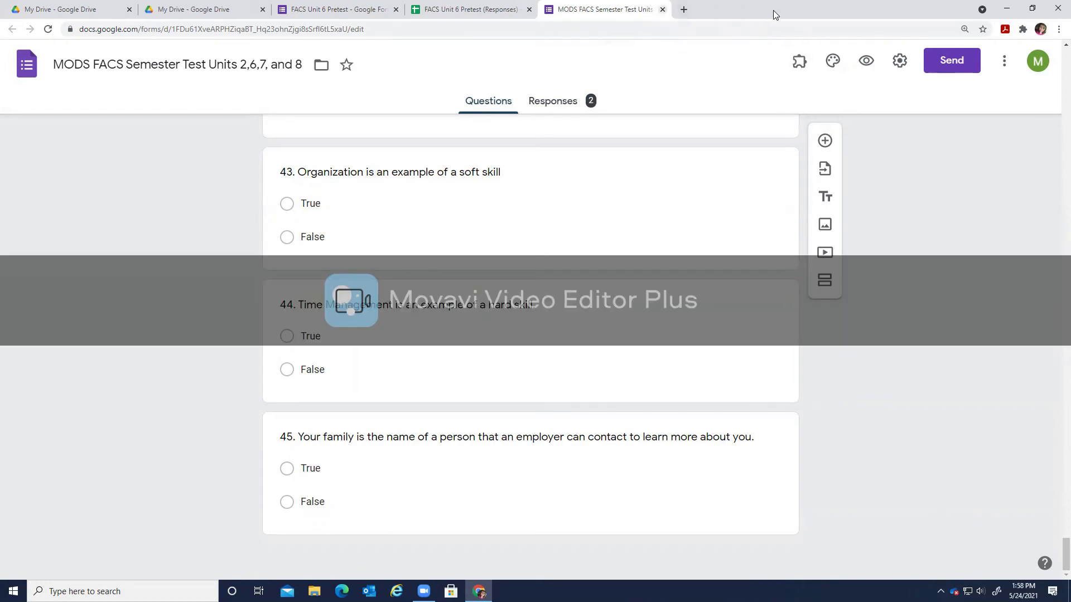
Close the semester test form, browse the FACS Unit 6 Pretest form, then return to its Responses sheet.
key("ctrl+w")
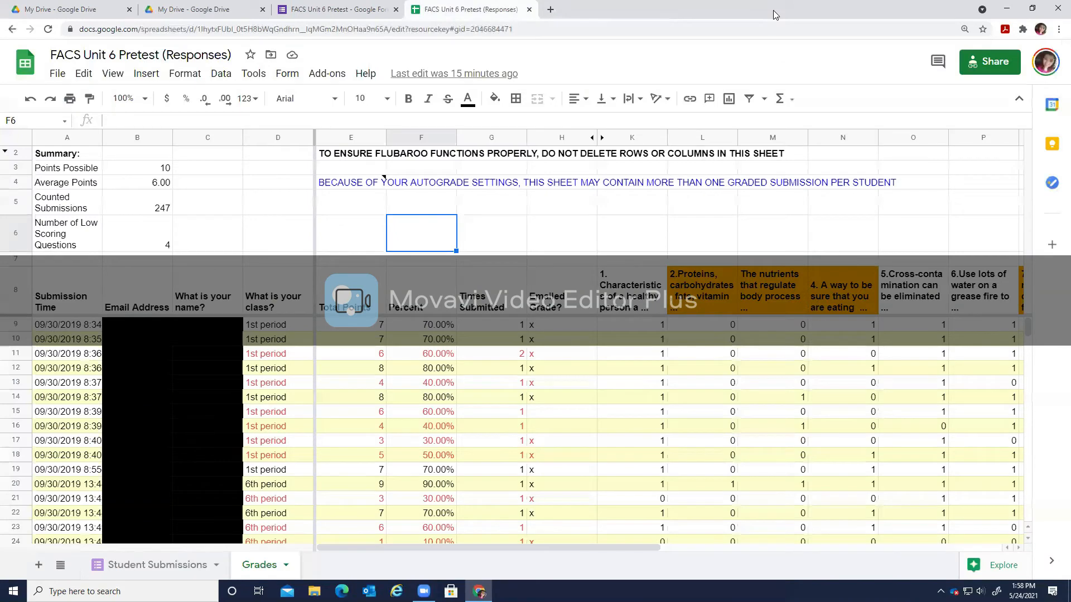
scroll(584, 474, "down", 4)
scroll(584, 474, "up", 4)
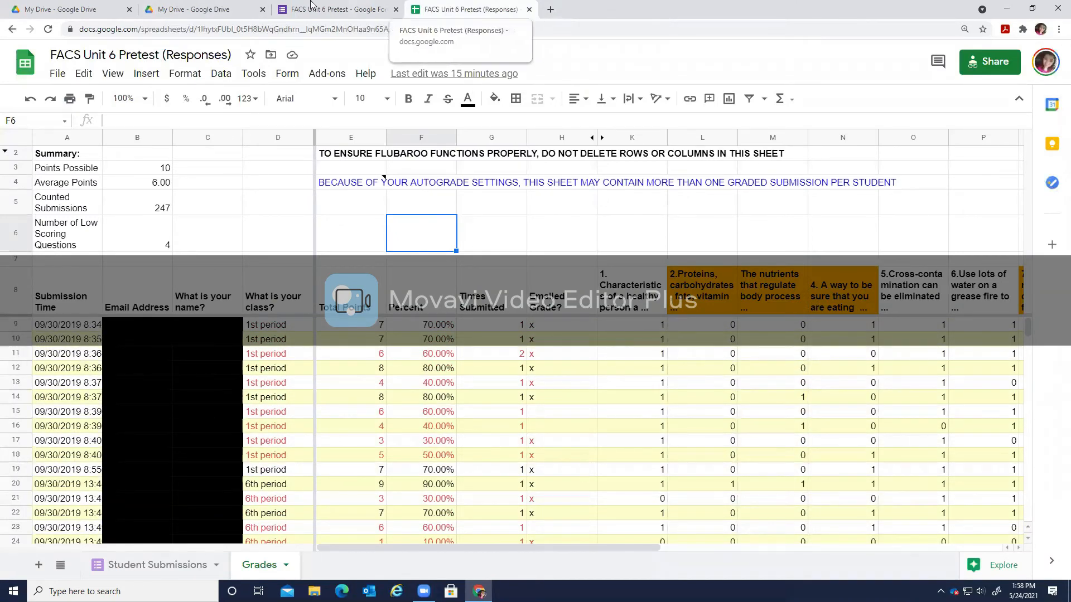
left_click(340, 10)
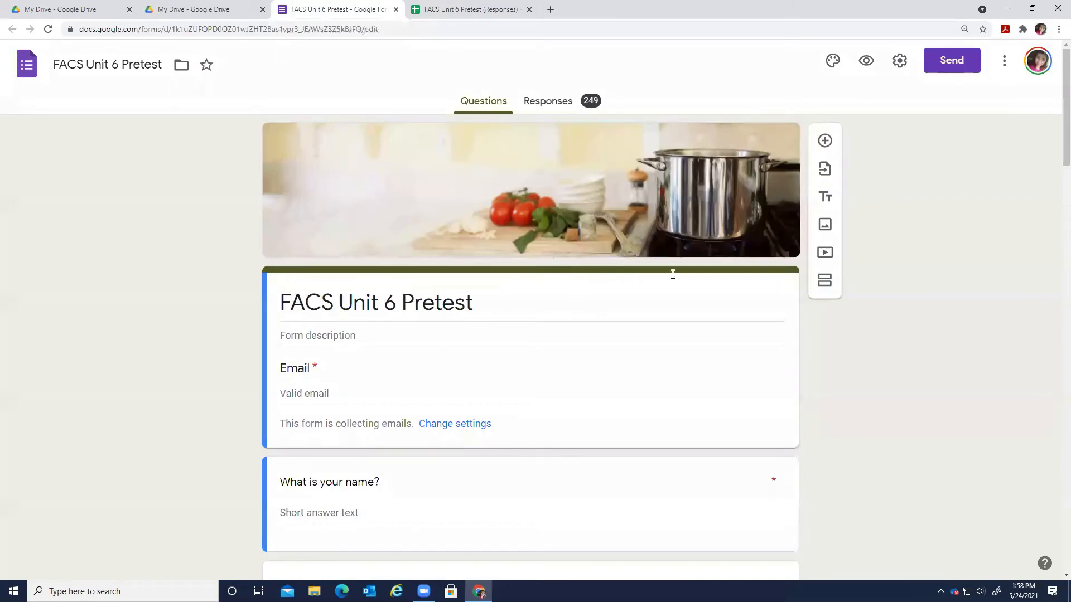
scroll(512, 501, "down", 10)
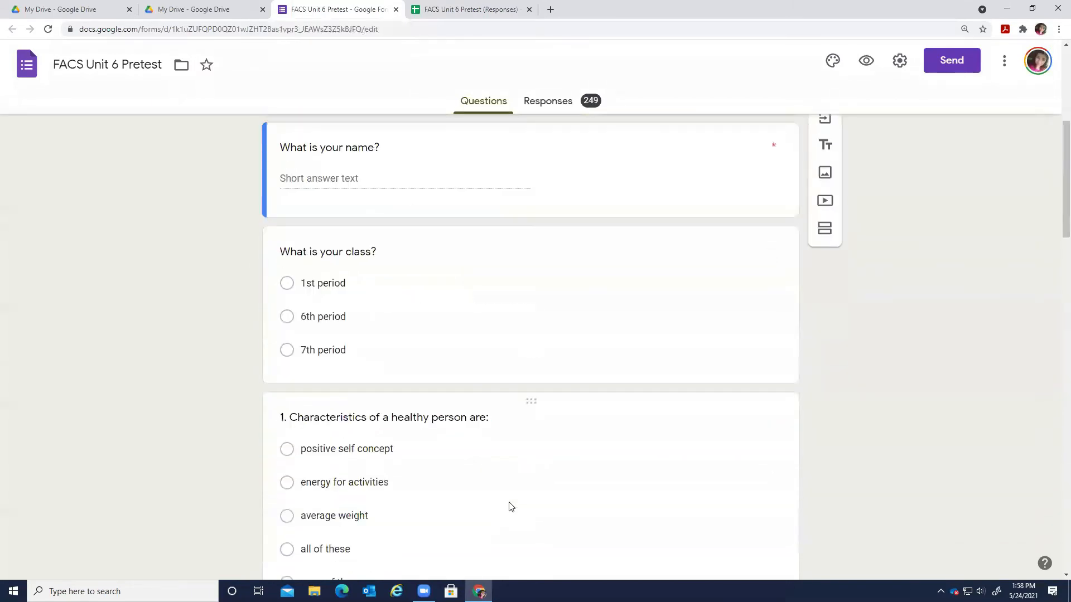
scroll(512, 507, "up", 5)
scroll(511, 507, "down", 15)
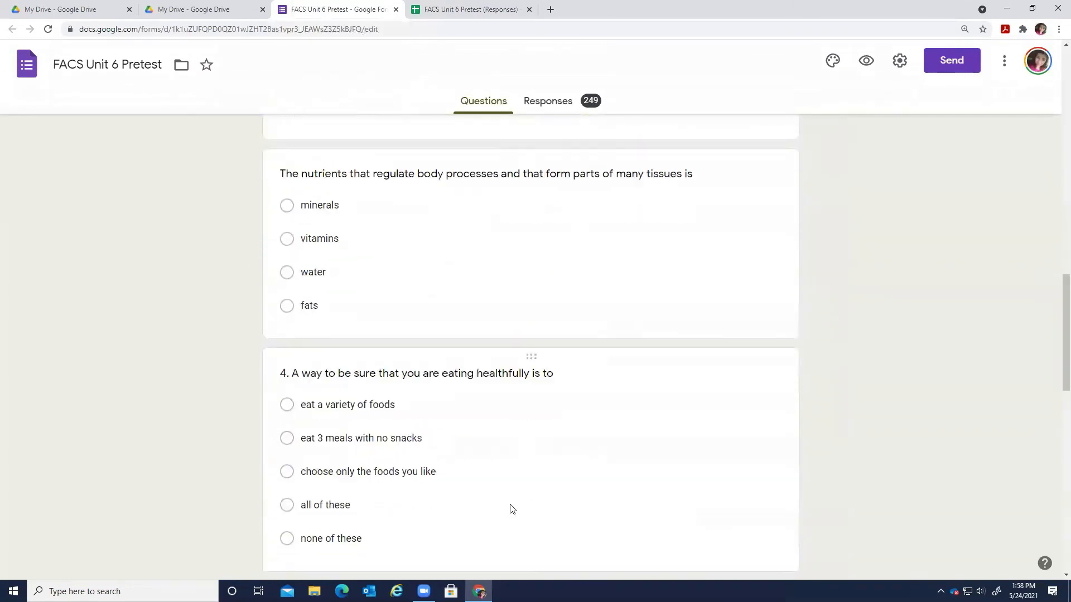
scroll(512, 500, "down", 7)
scroll(513, 501, "up", 15)
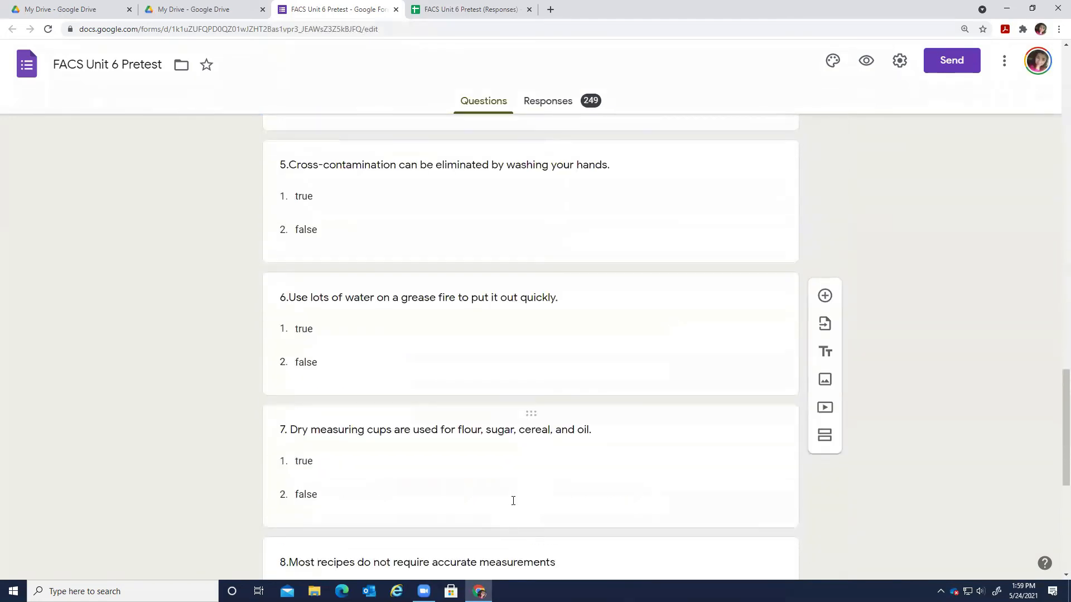
scroll(513, 501, "up", 12)
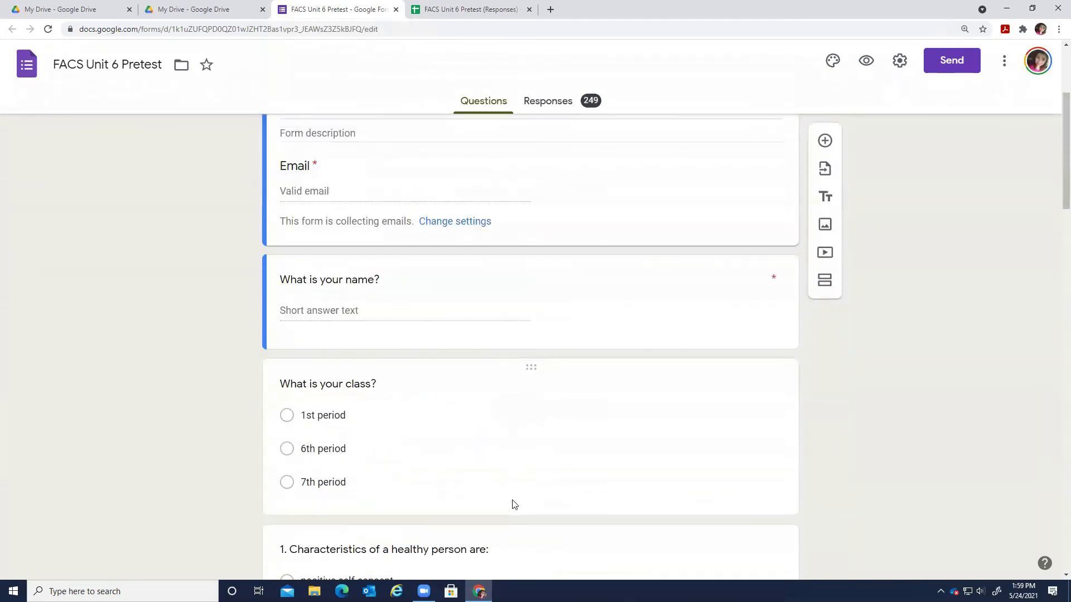
scroll(505, 334, "up", 4)
left_click(466, 10)
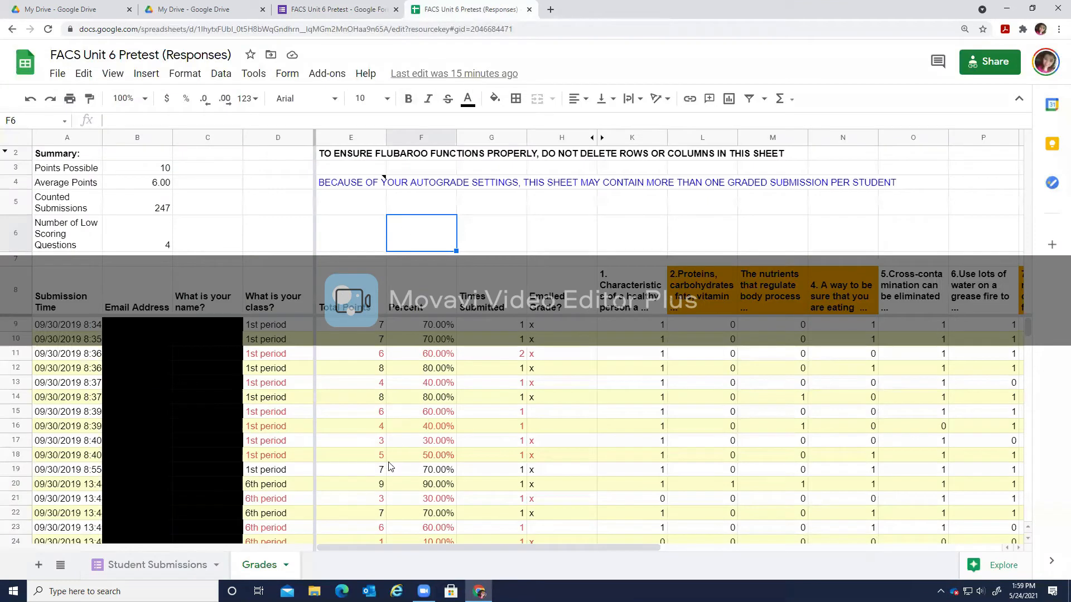
left_click_drag(362, 333, 384, 470)
left_click(353, 327)
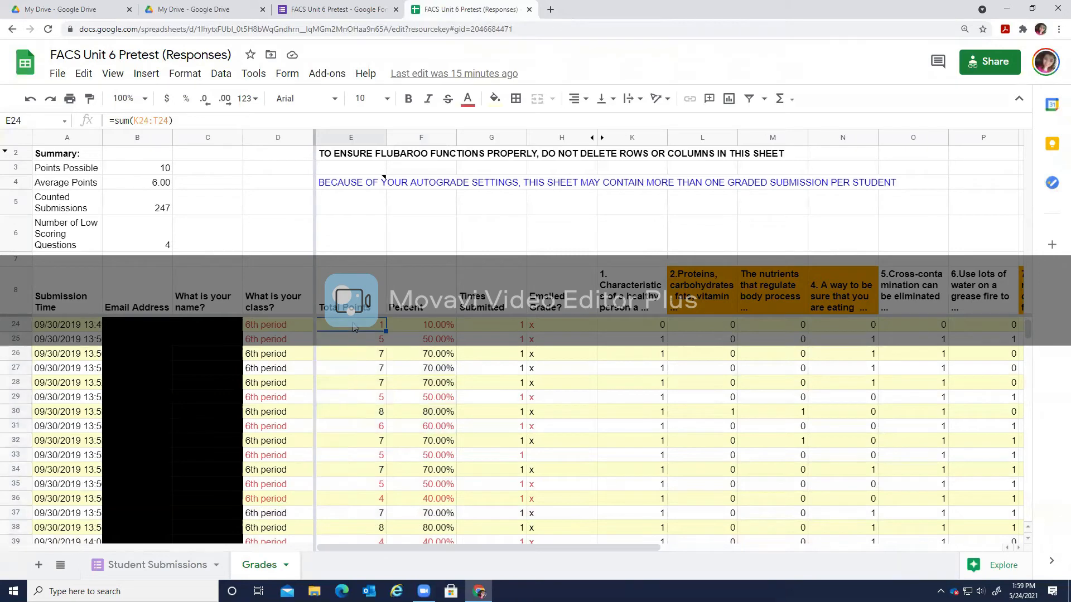
scroll(368, 413, "up", 5)
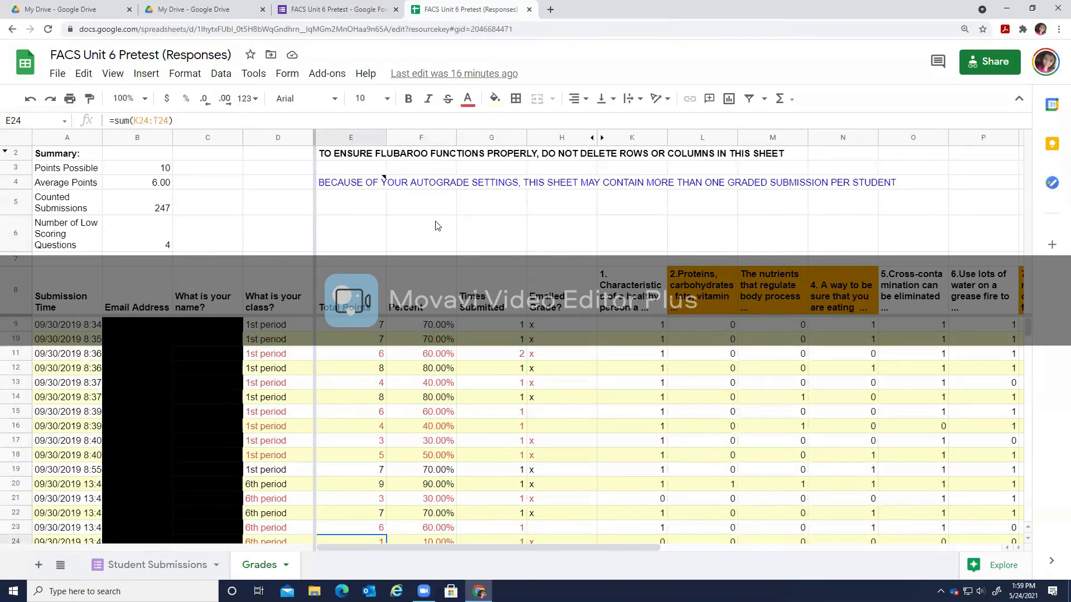
left_click(350, 323)
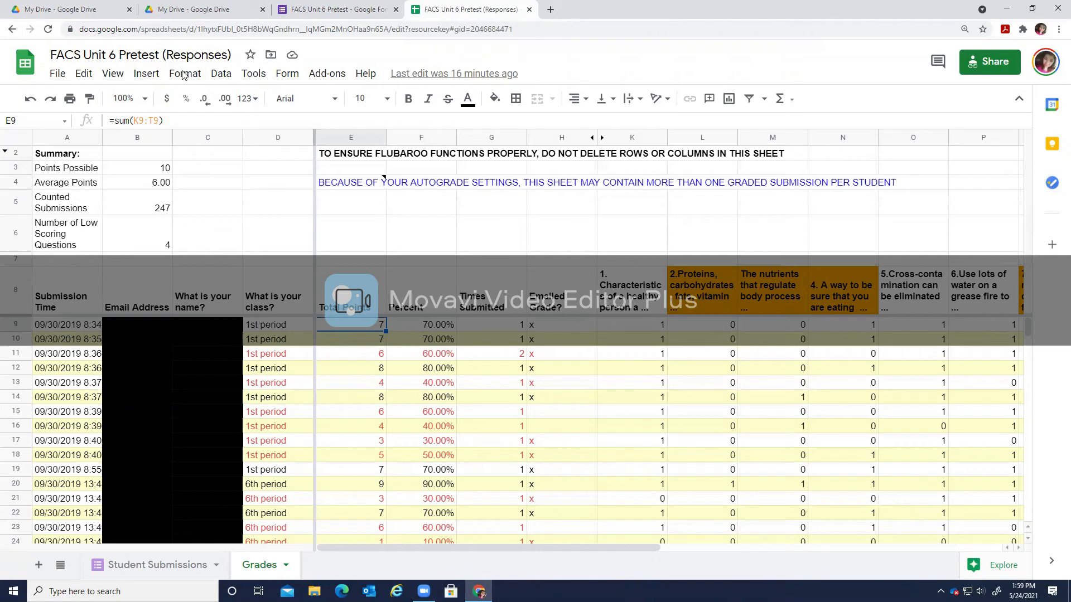
left_click(154, 173)
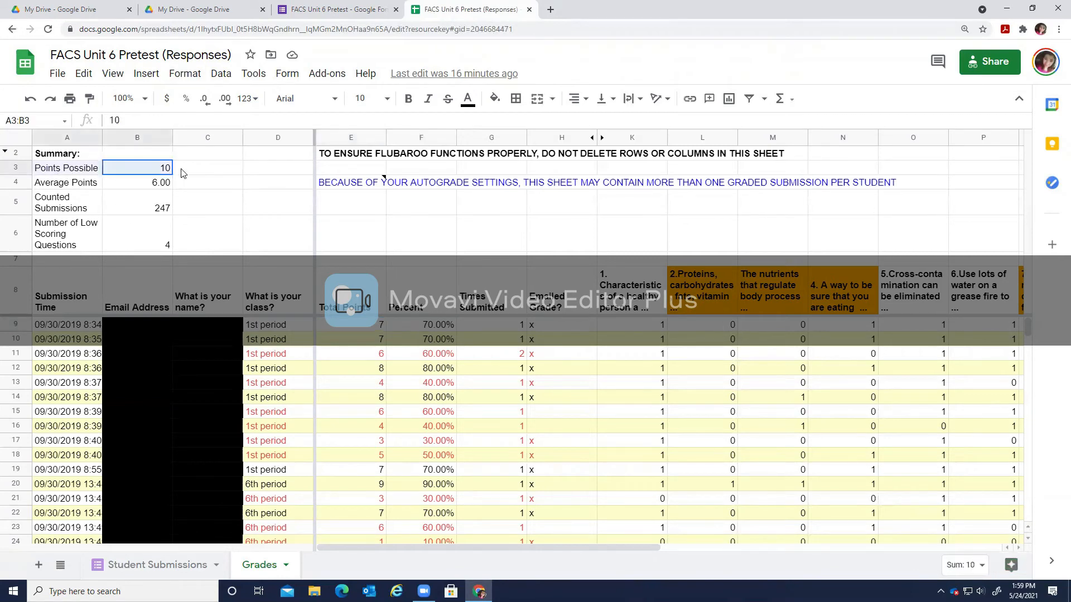
left_click(139, 218)
left_click(166, 174)
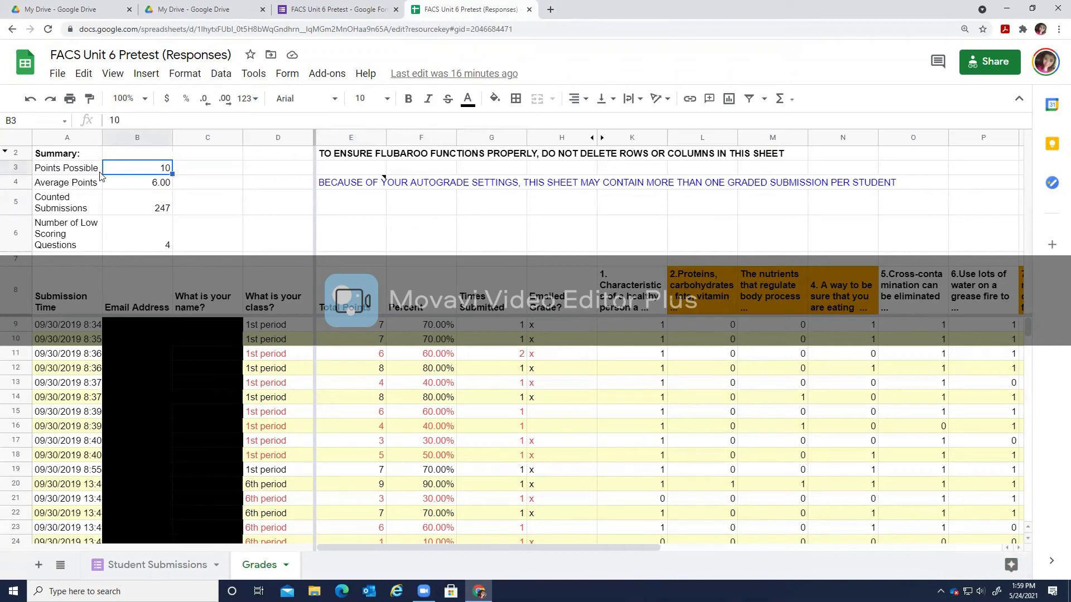
left_click(143, 233)
left_click_drag(58, 172, 166, 168)
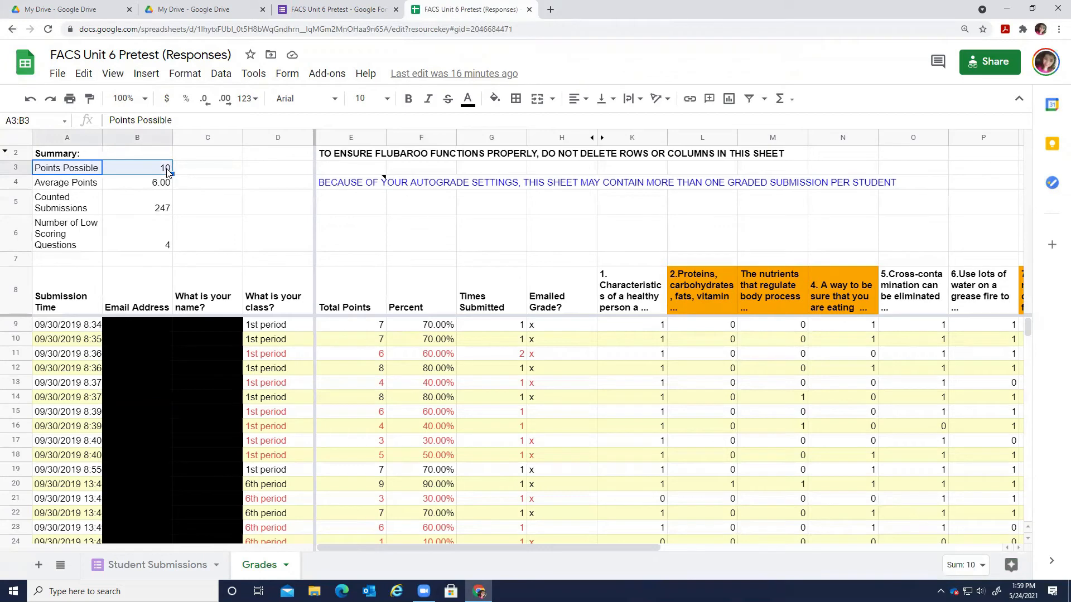
left_click(138, 174)
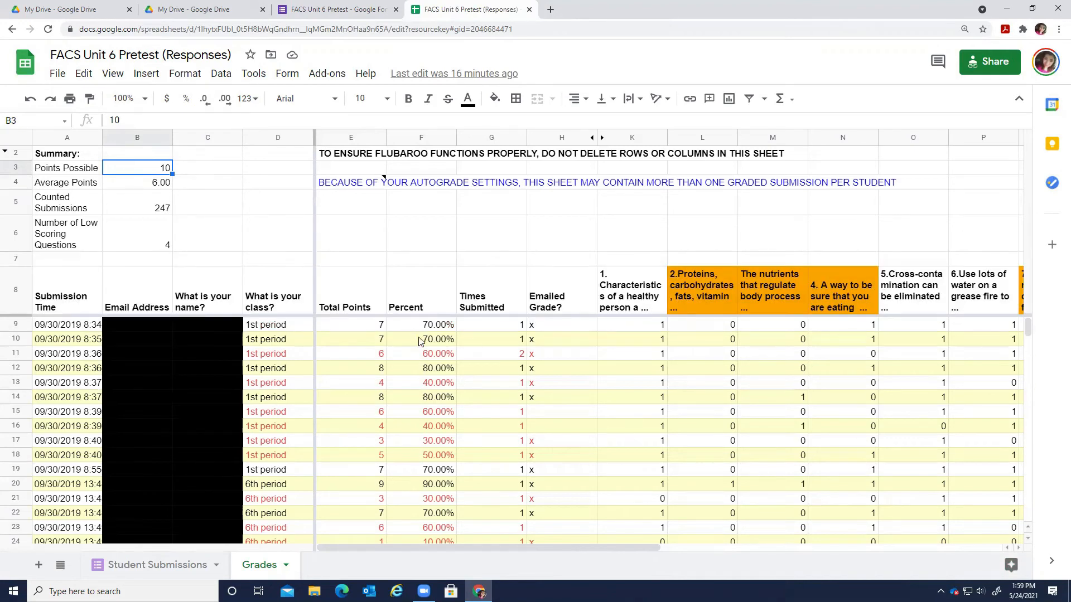
left_click_drag(429, 324, 490, 469)
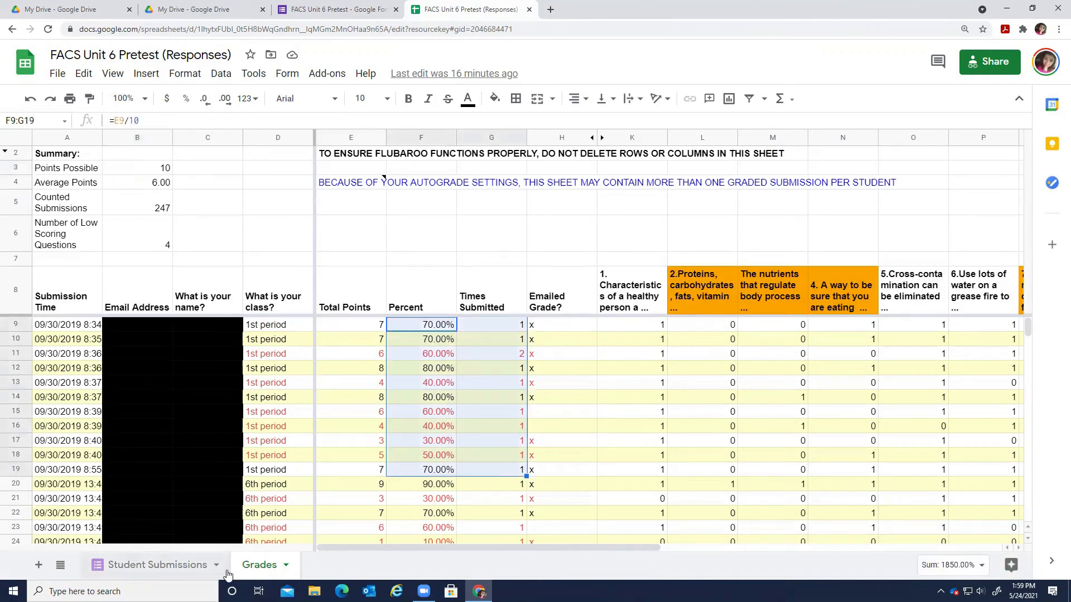
left_click(725, 290)
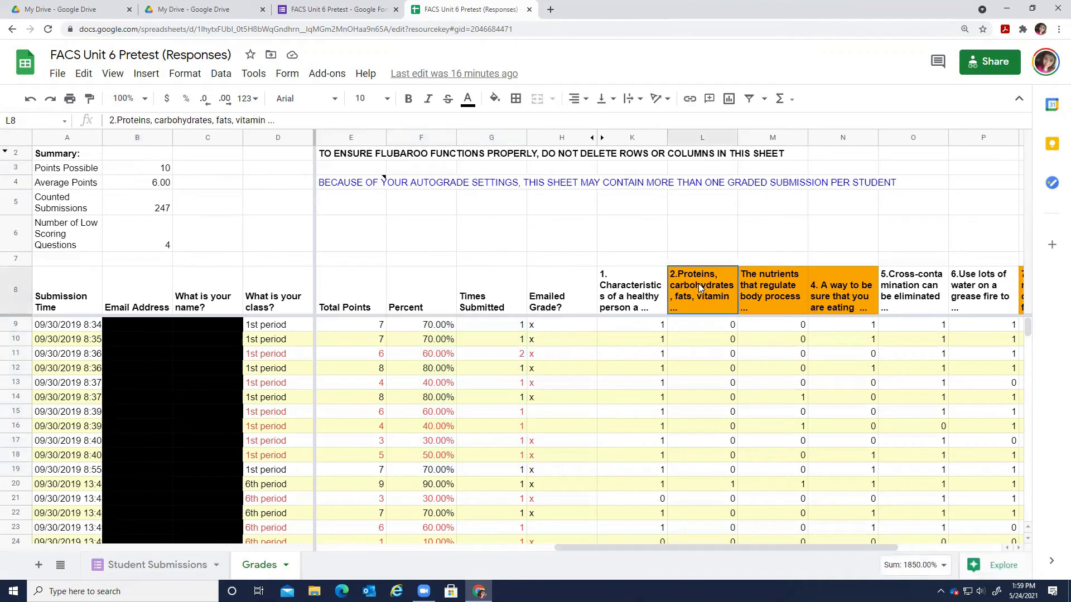
left_click(786, 291)
left_click(842, 292)
scroll(693, 540, "right", 5)
left_click(699, 270)
left_click(496, 292)
left_click(418, 297)
left_click(362, 298)
left_click_drag(688, 549, 662, 565)
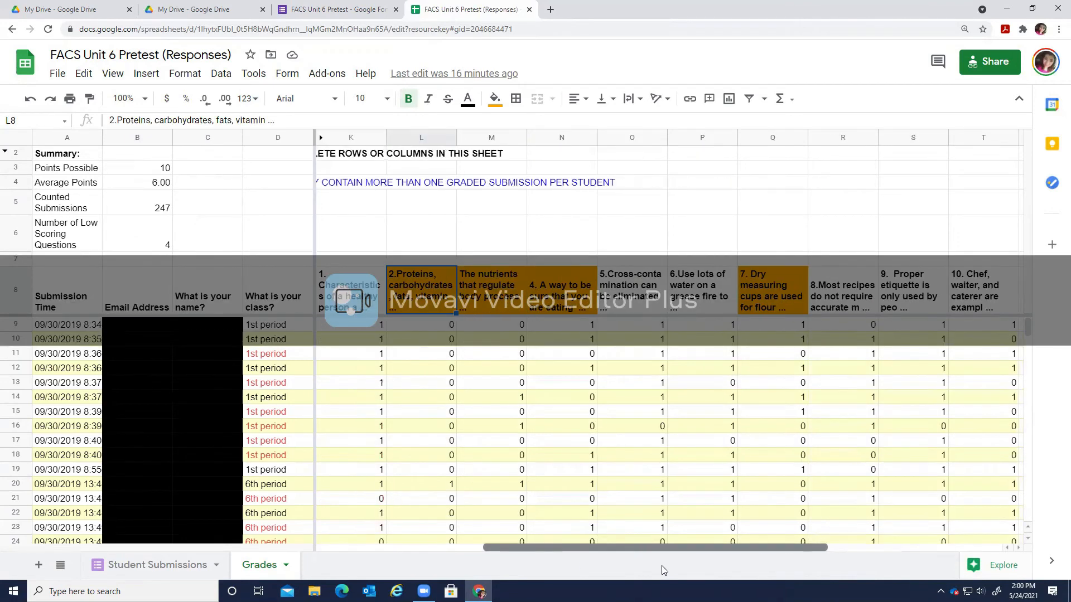
left_click(496, 294)
left_click(559, 308)
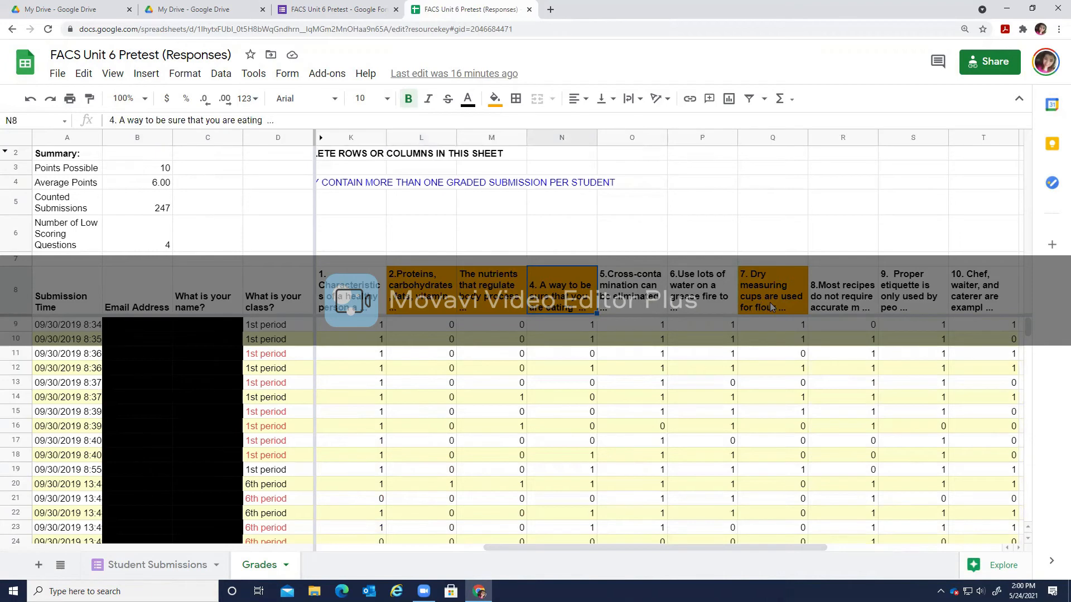
left_click(772, 307)
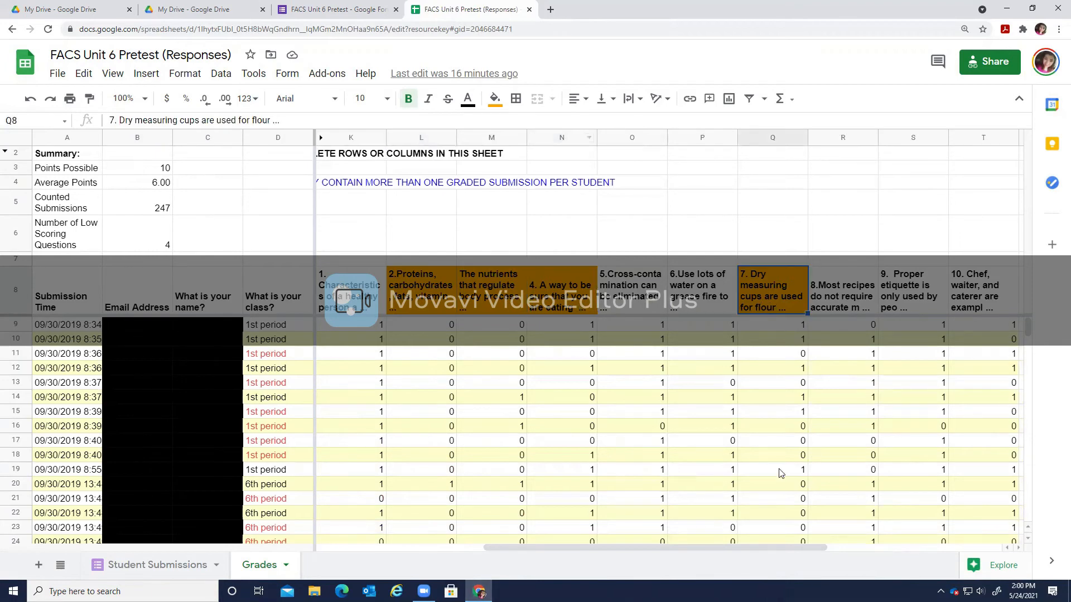
left_click_drag(687, 547, 502, 558)
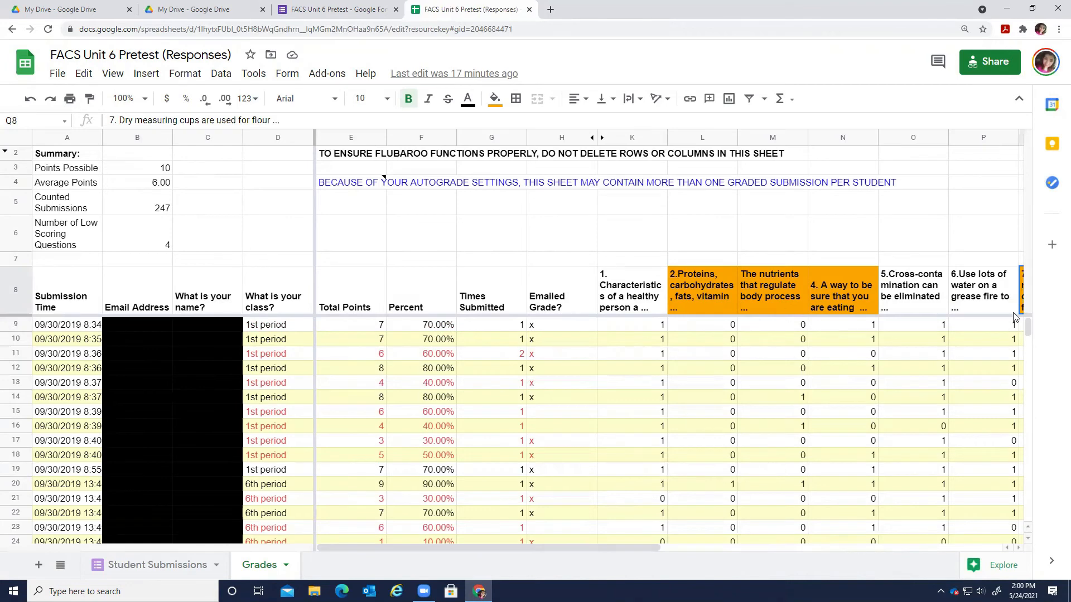
Check the Emailed Grade? column and select the two rows with no emailed grade.
left_click(548, 300)
left_click(576, 325)
left_click(573, 339)
left_click(568, 368)
left_click(564, 385)
left_click(569, 402)
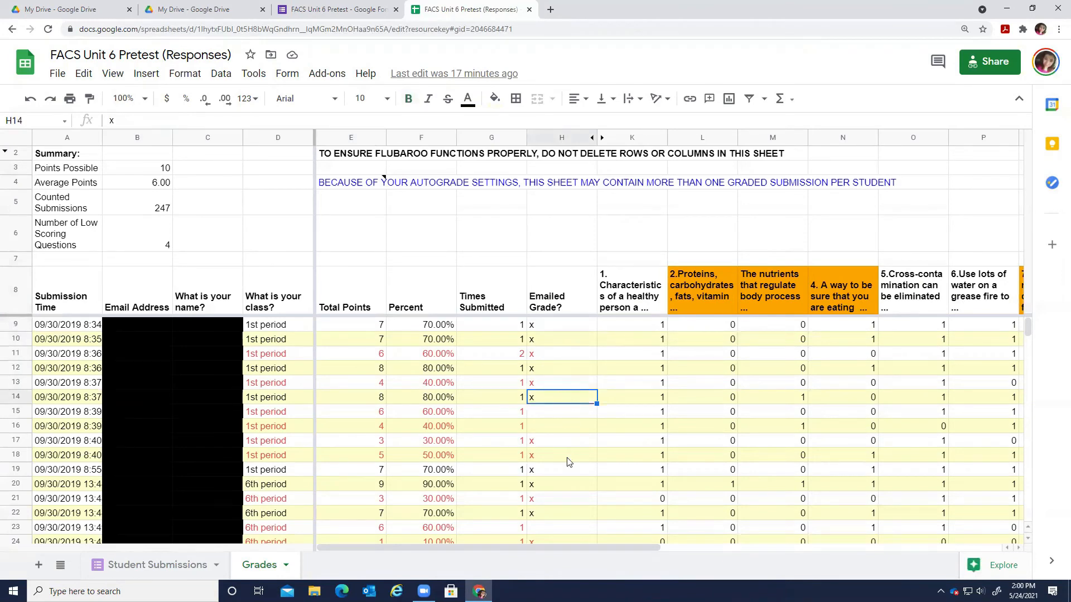
left_click(559, 442)
left_click(561, 472)
left_click_drag(567, 416, 568, 429)
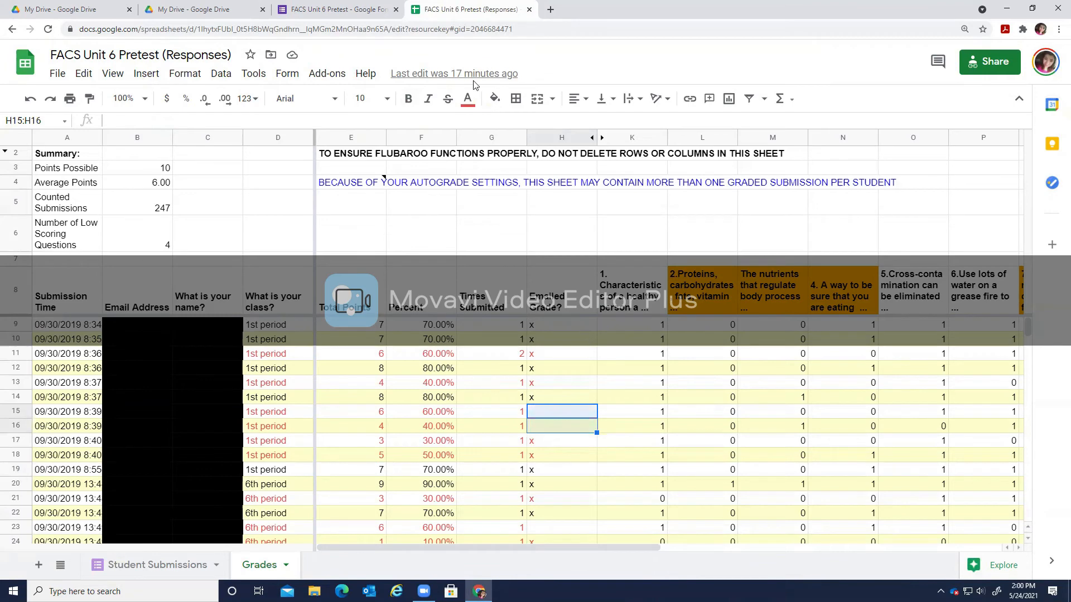
Disable Flubaroo autograde from the Add-ons menu, then reload the spreadsheet page.
left_click(327, 73)
mouse_move(386, 130)
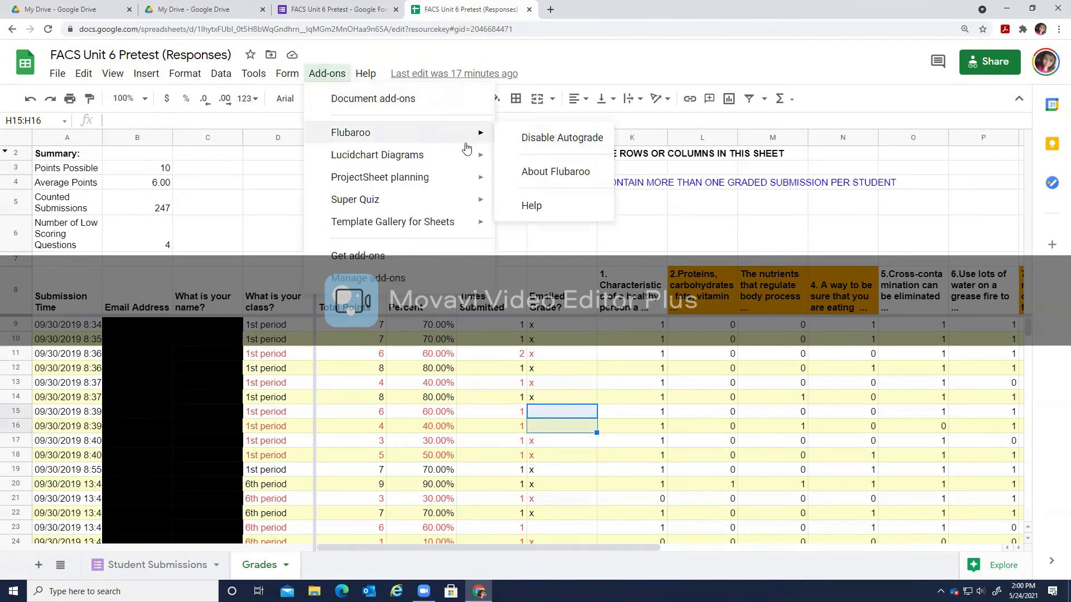
mouse_move(459, 139)
left_click(533, 137)
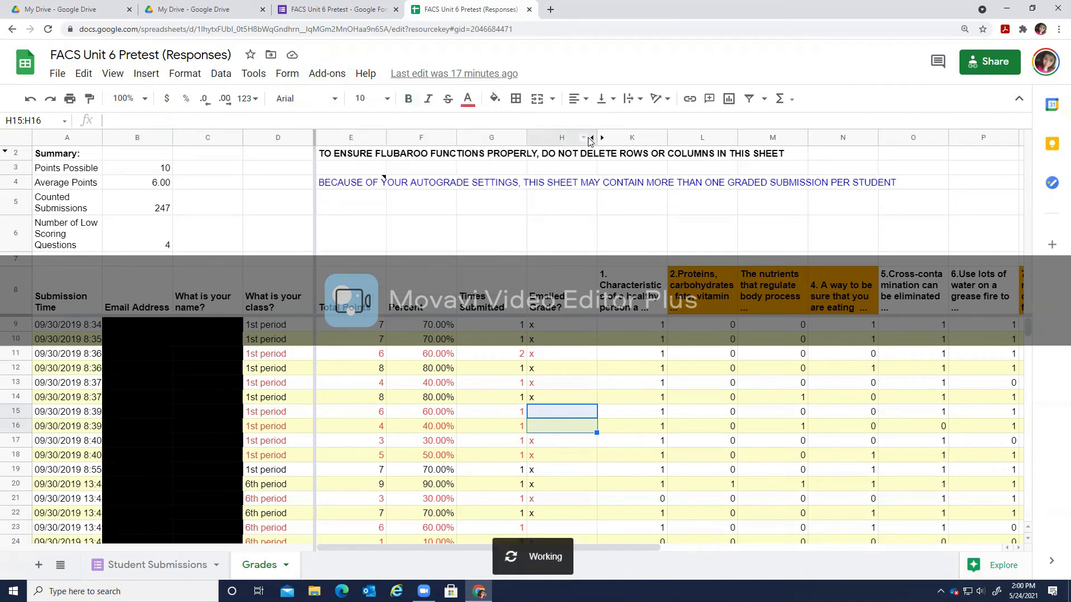
left_click(328, 75)
mouse_move(354, 132)
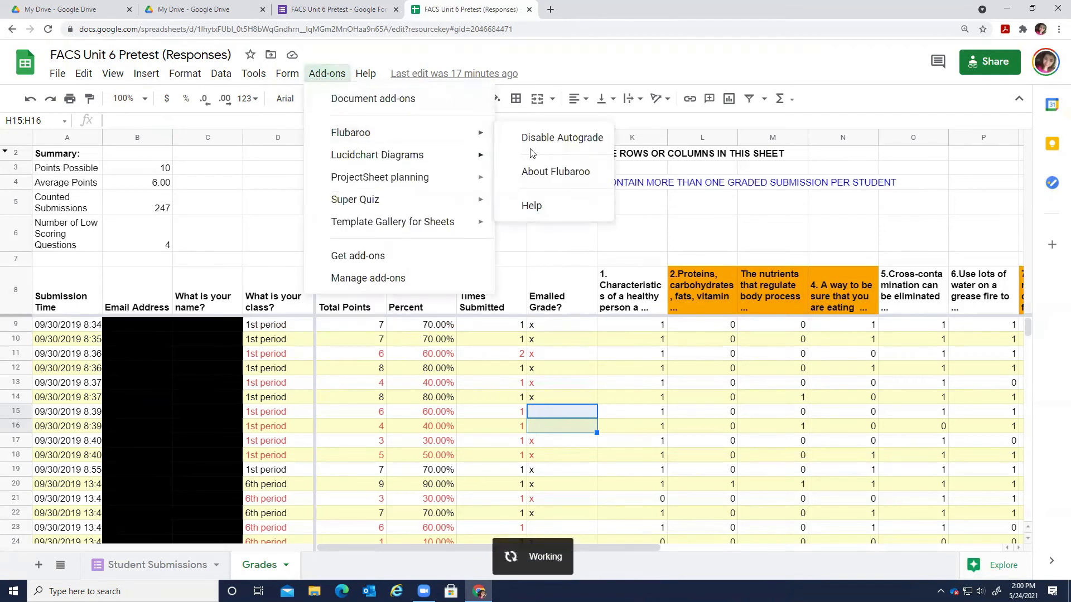
mouse_move(476, 134)
left_click(524, 137)
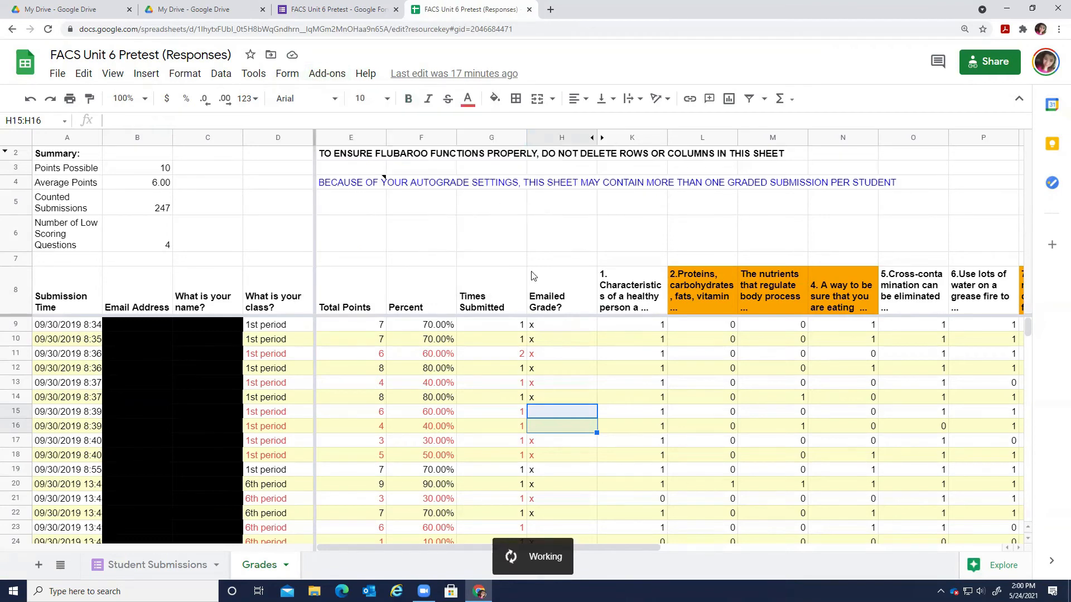
left_click(331, 74)
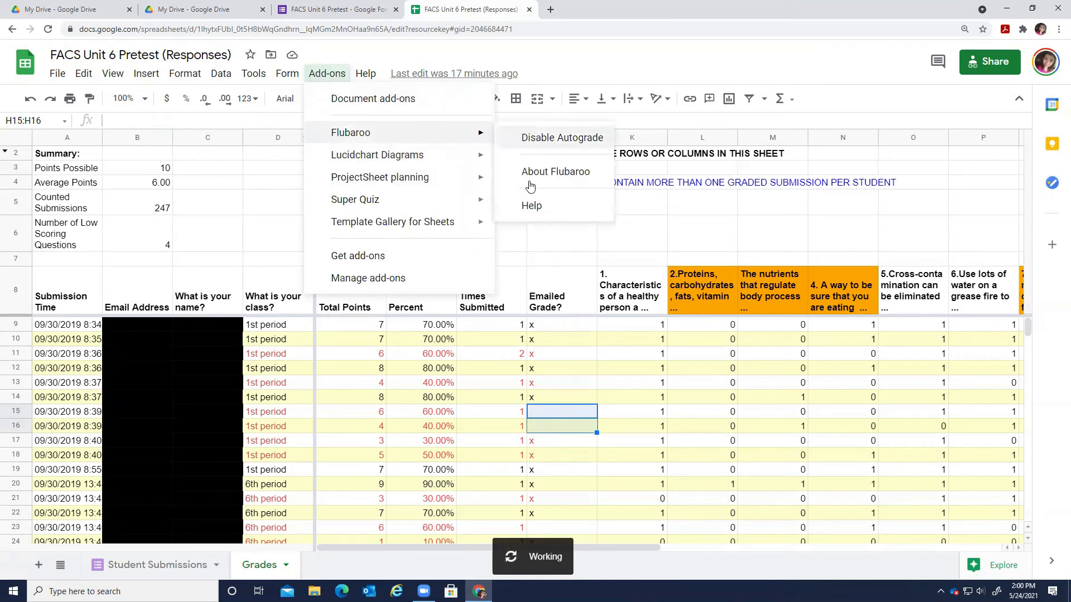
left_click(535, 148)
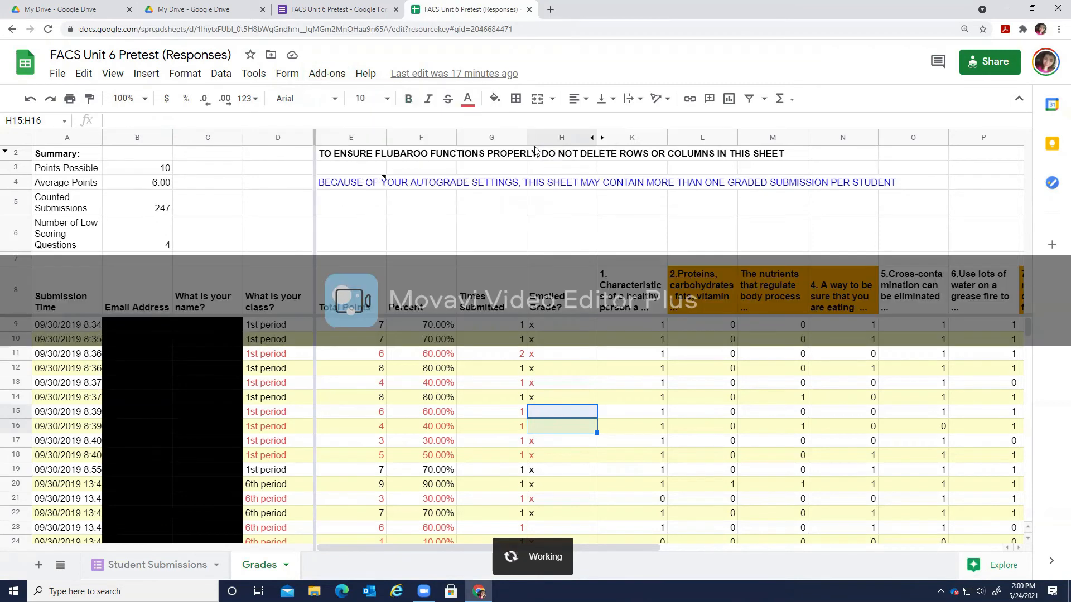
left_click(326, 76)
left_click(48, 29)
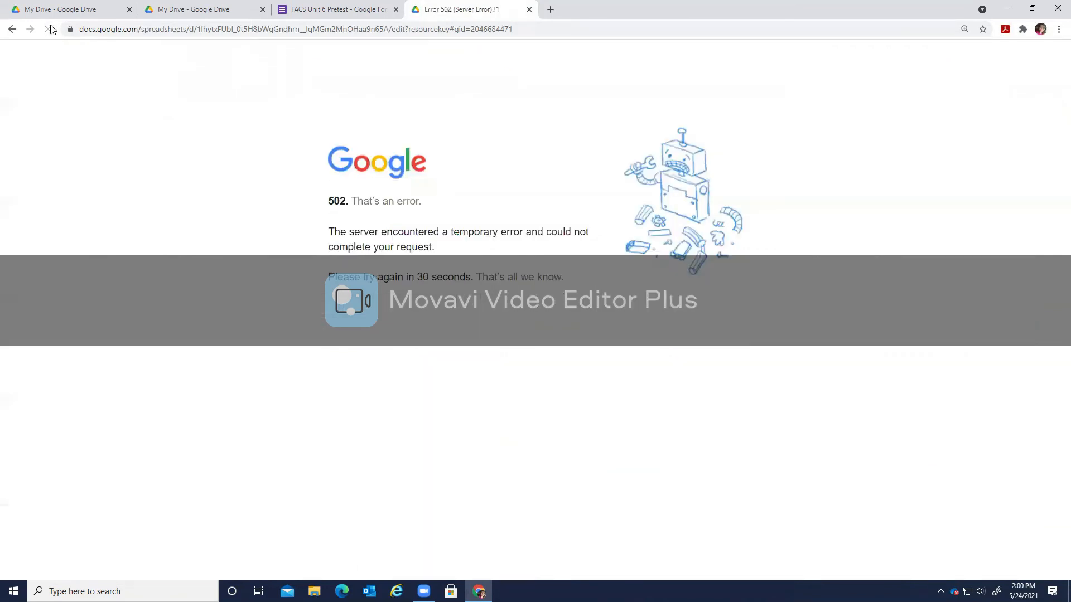
Reopen the FACS Unit 6 Pretest responses spreadsheet from the pretest form's Responses view.
left_click(50, 30)
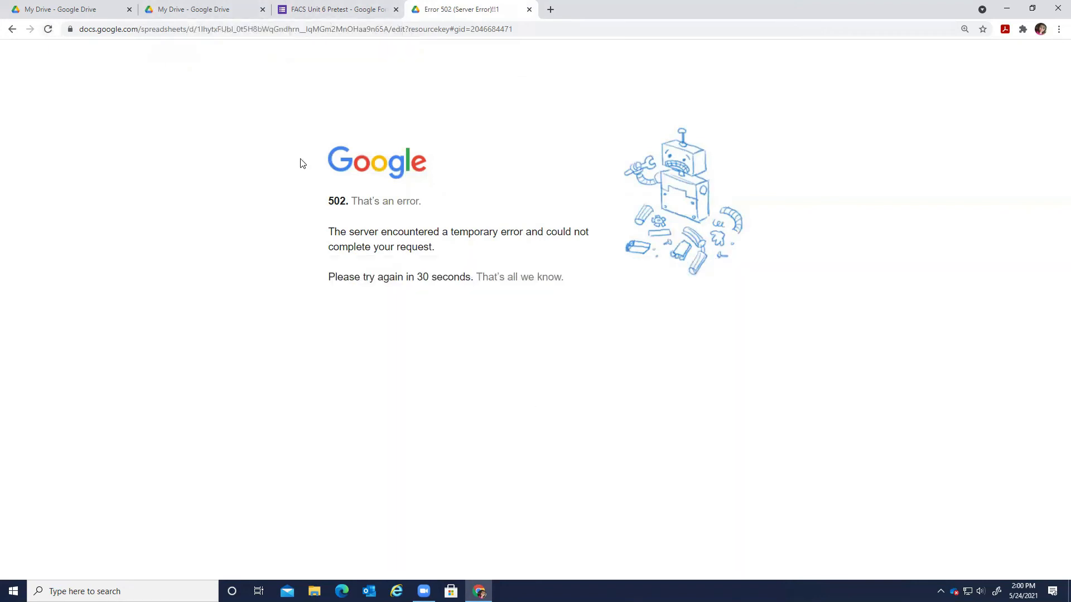
key("ctrl+shift+Tab")
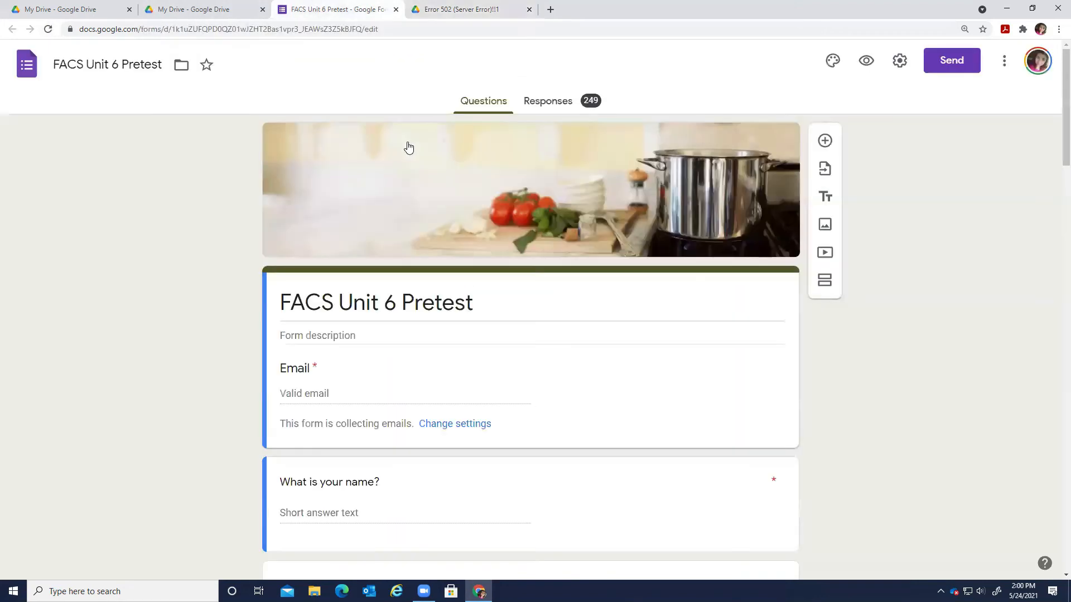
left_click(589, 99)
left_click(737, 149)
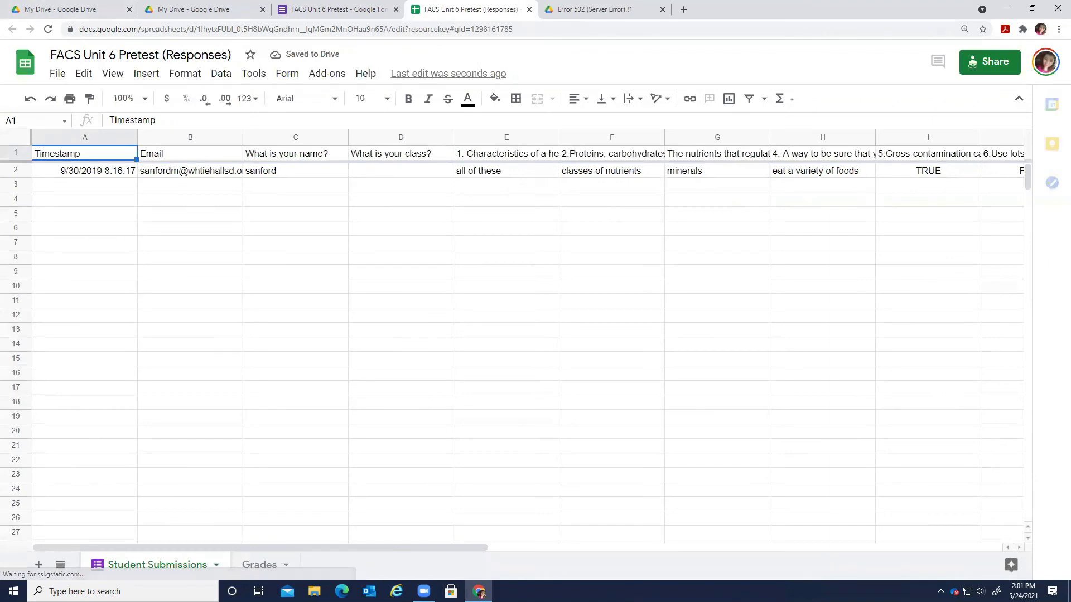
Turn Flubaroo autograde back on via Add-ons > Flubaroo > Advanced > Enable Autograde.
left_click(336, 77)
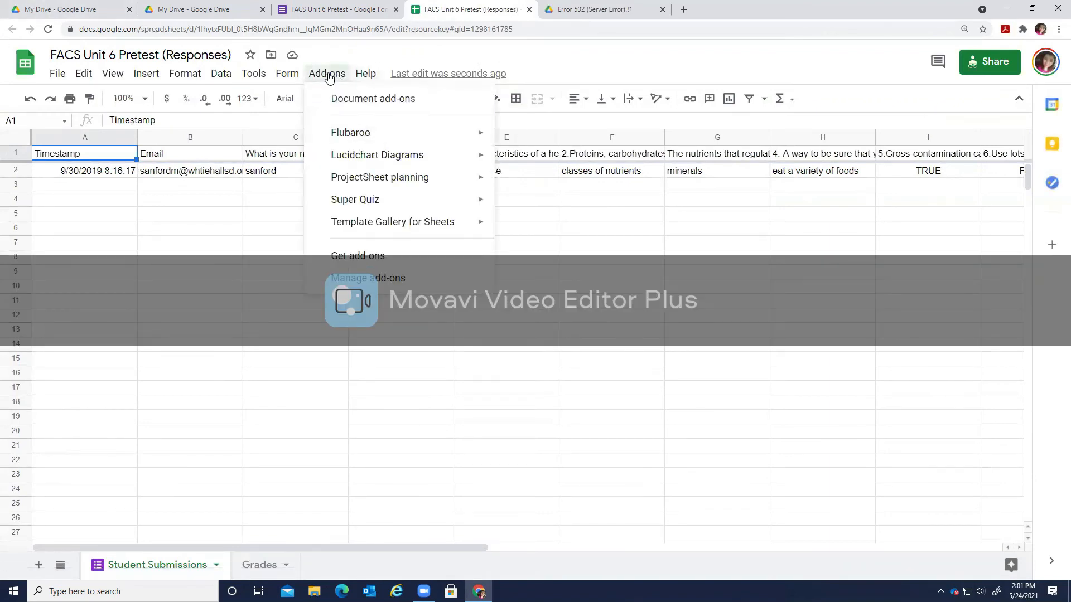
mouse_move(478, 134)
left_click(580, 161)
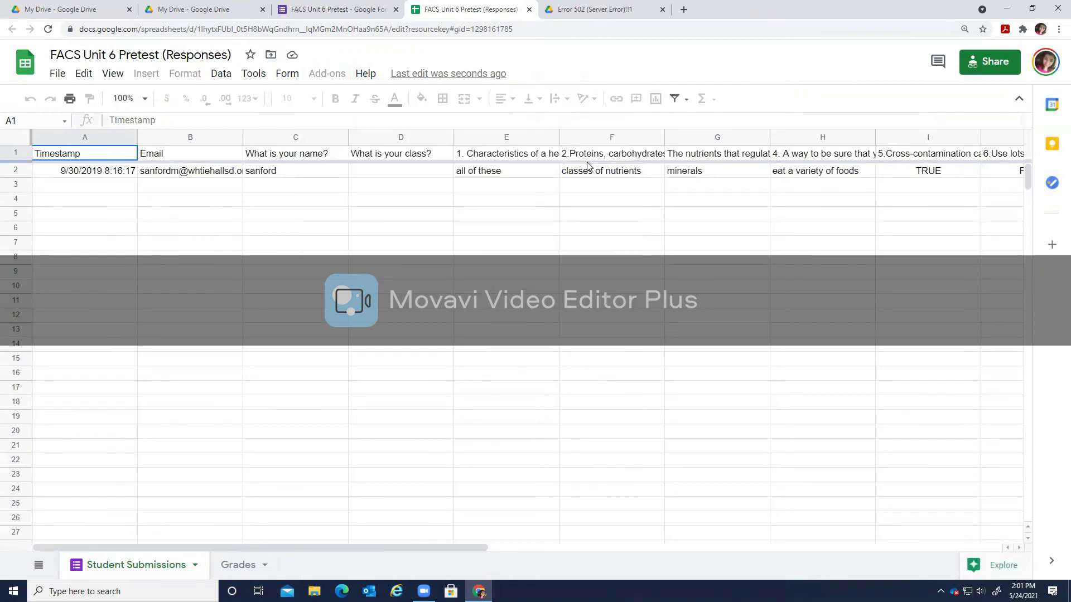
left_click(324, 73)
mouse_move(410, 134)
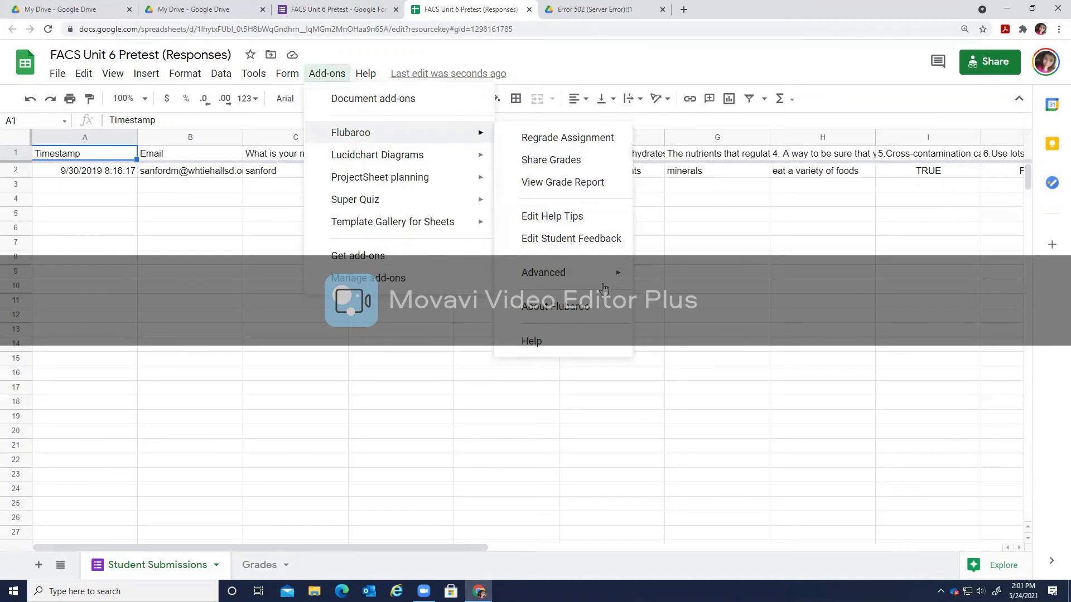
mouse_move(605, 283)
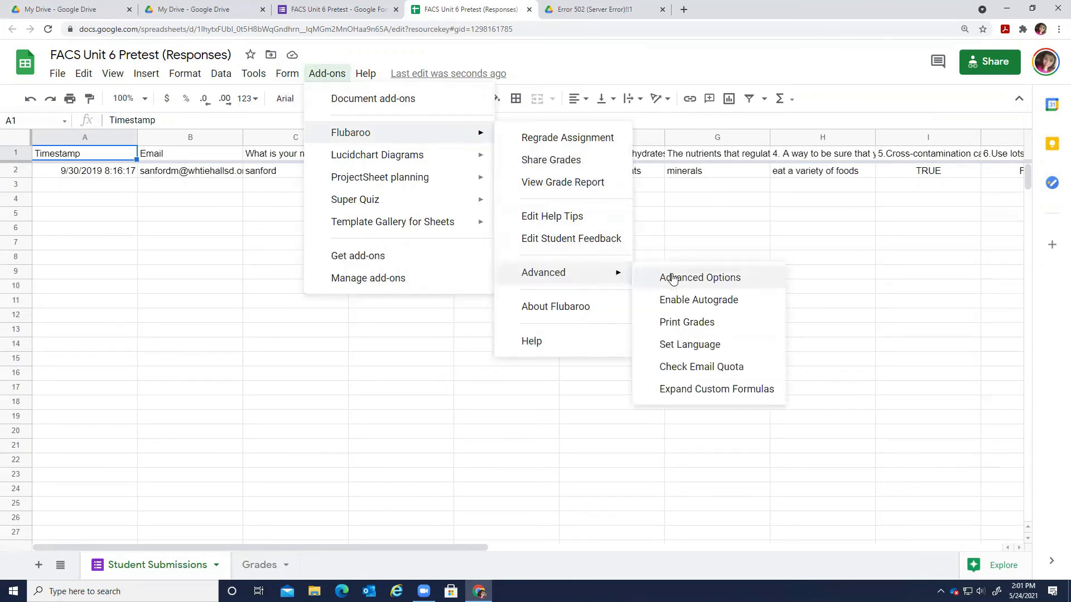
left_click(741, 299)
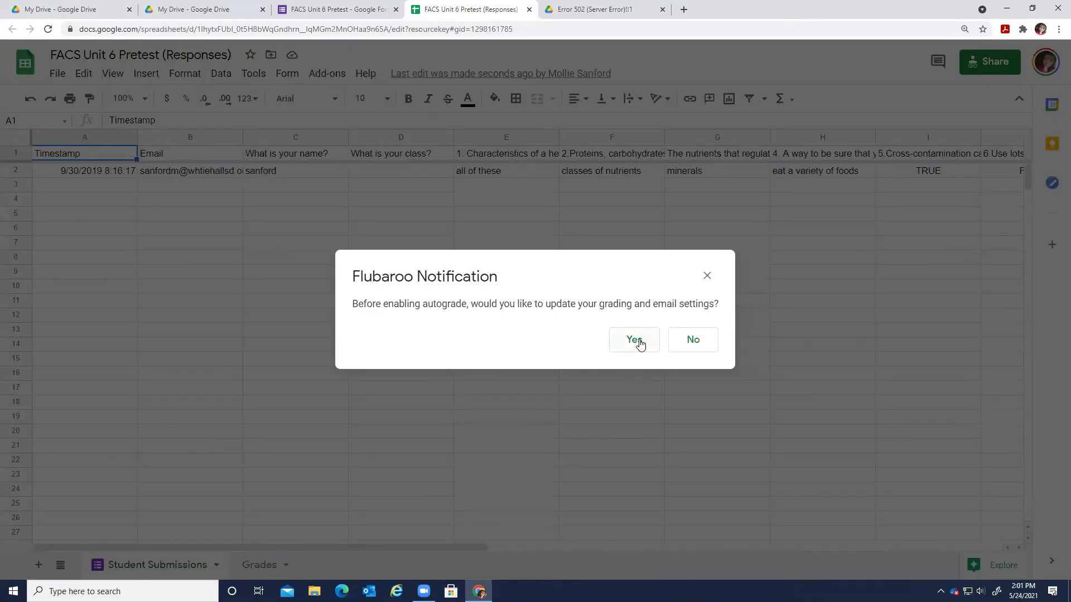
Agree to review settings, confirm grading options and answer key, and close Share Grades without sharing.
left_click(640, 341)
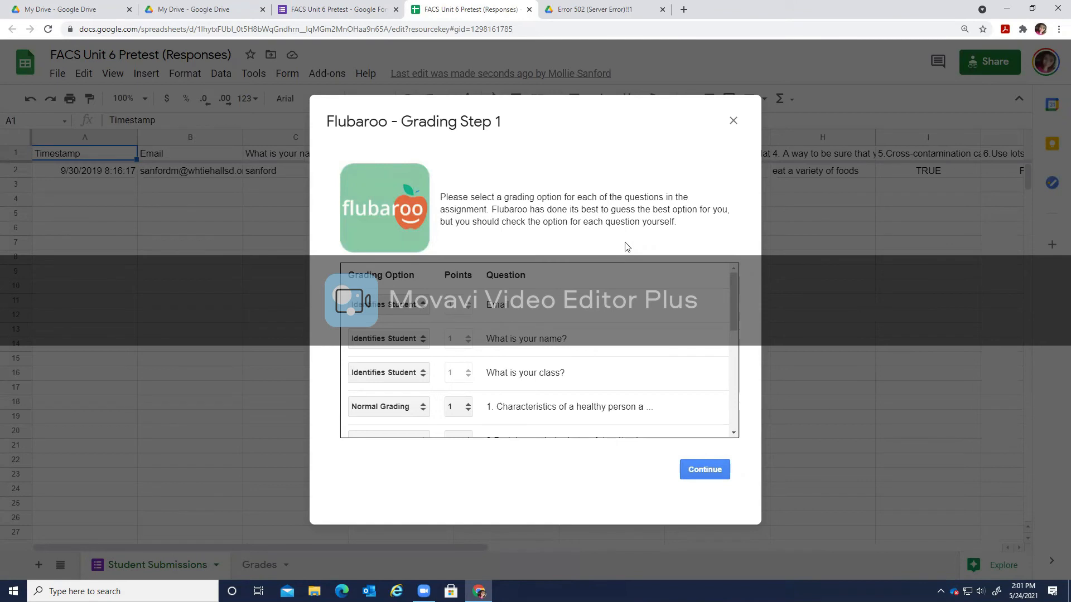
left_click_drag(732, 298, 745, 411)
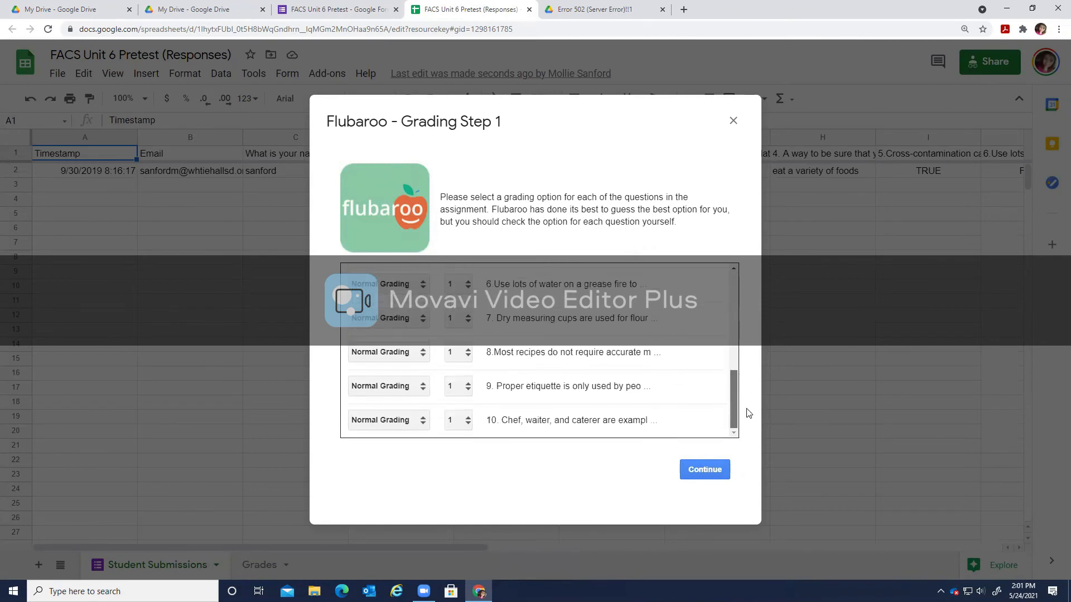
left_click(717, 472)
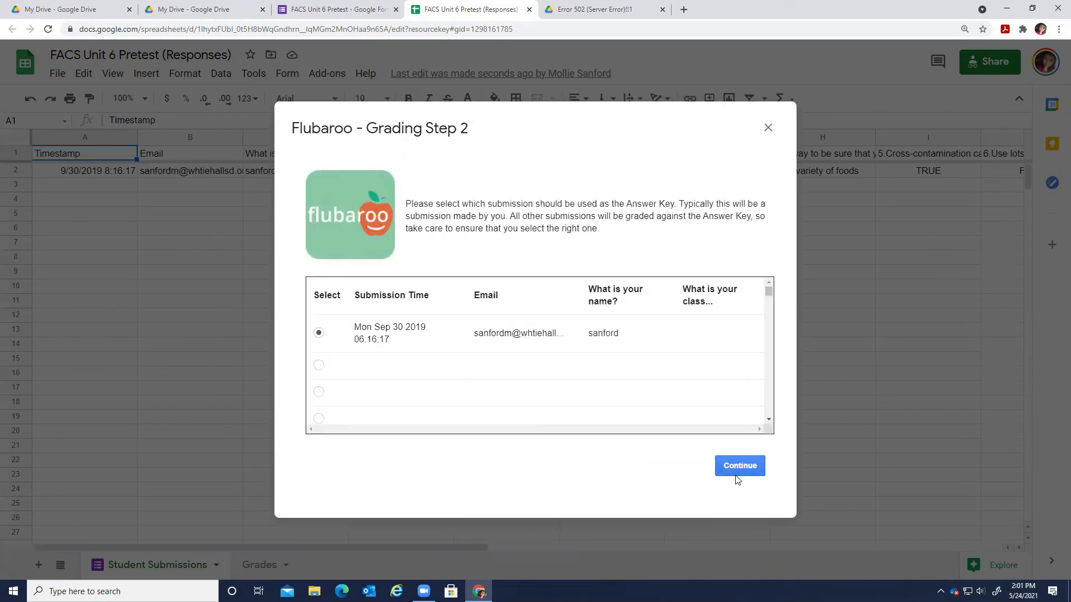
left_click(735, 466)
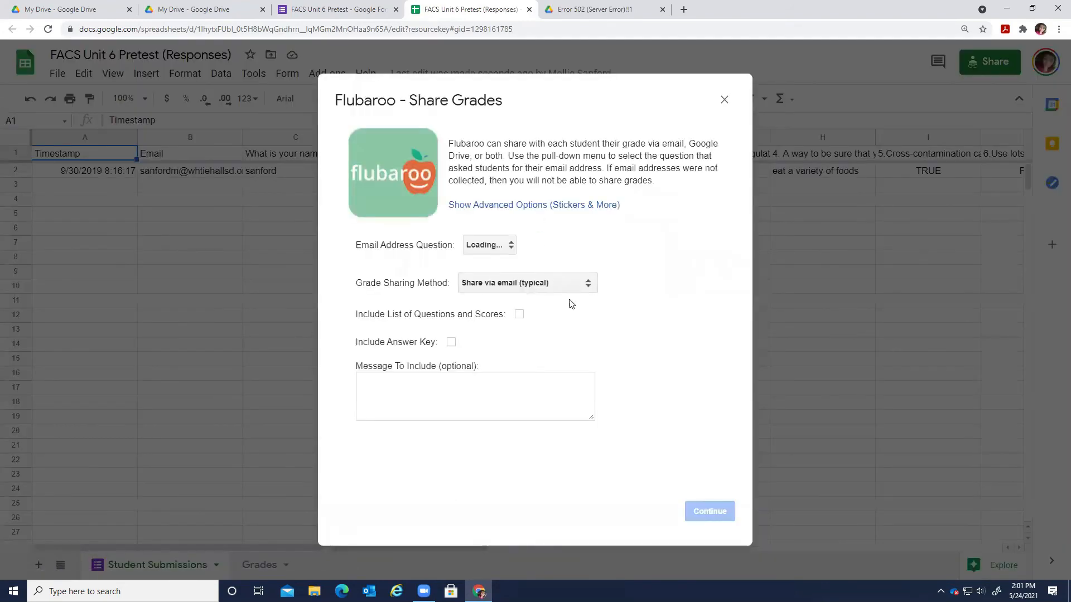
left_click(723, 100)
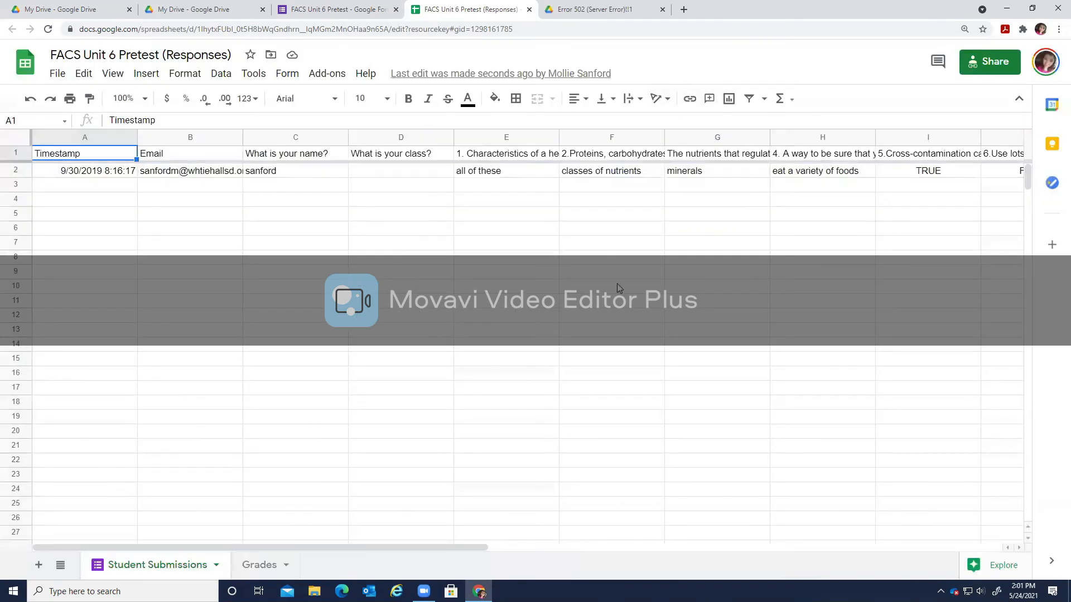
Switch to the other account's Google Drive and launch Classroom from the Google apps grid.
left_click(226, 8)
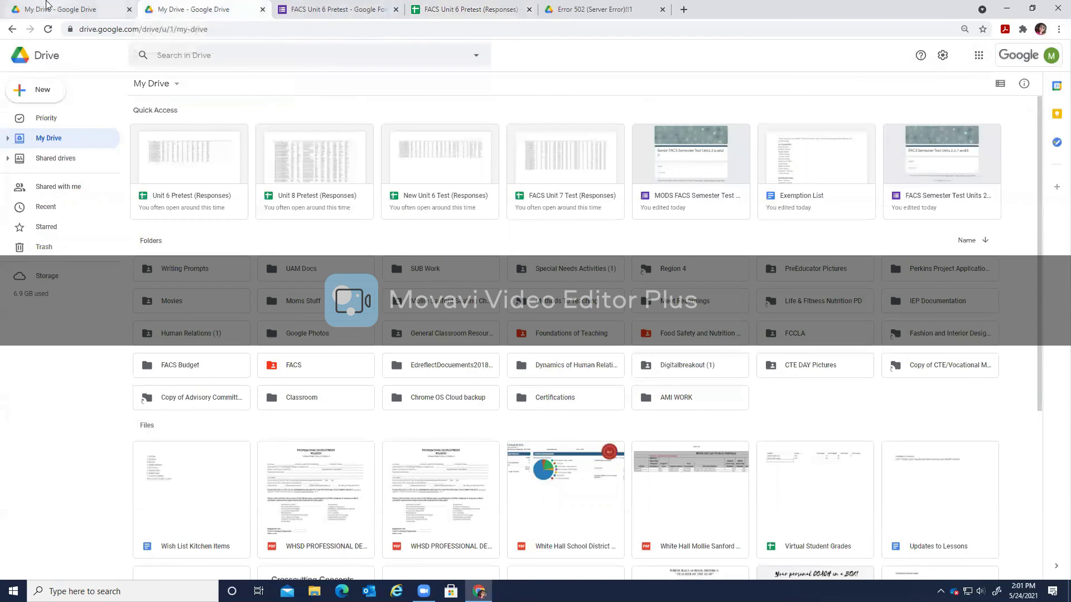
left_click(47, 7)
left_click(1029, 55)
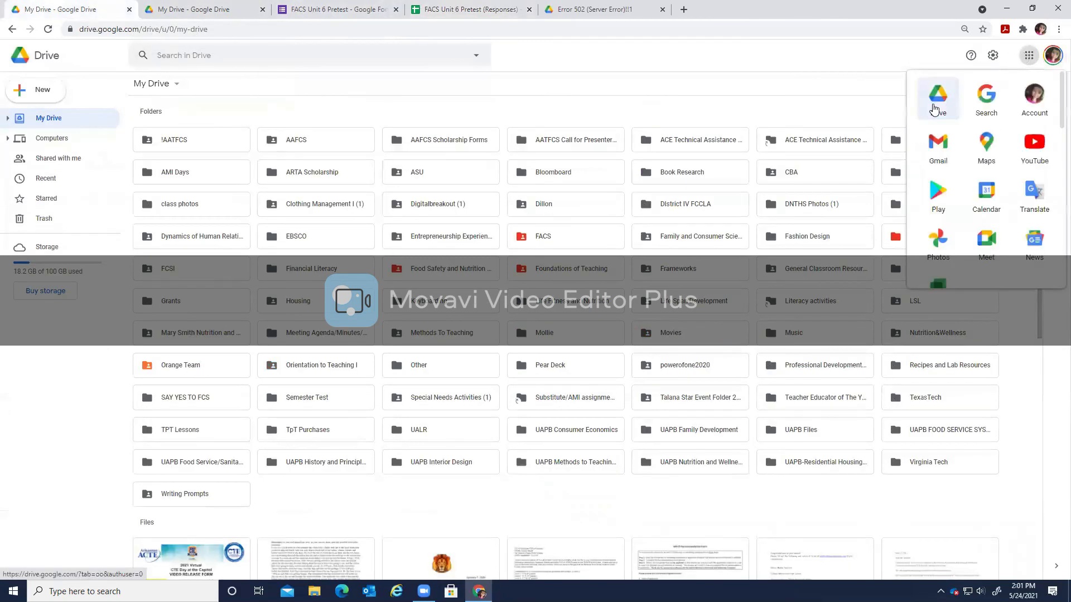
scroll(986, 195, "down", 5)
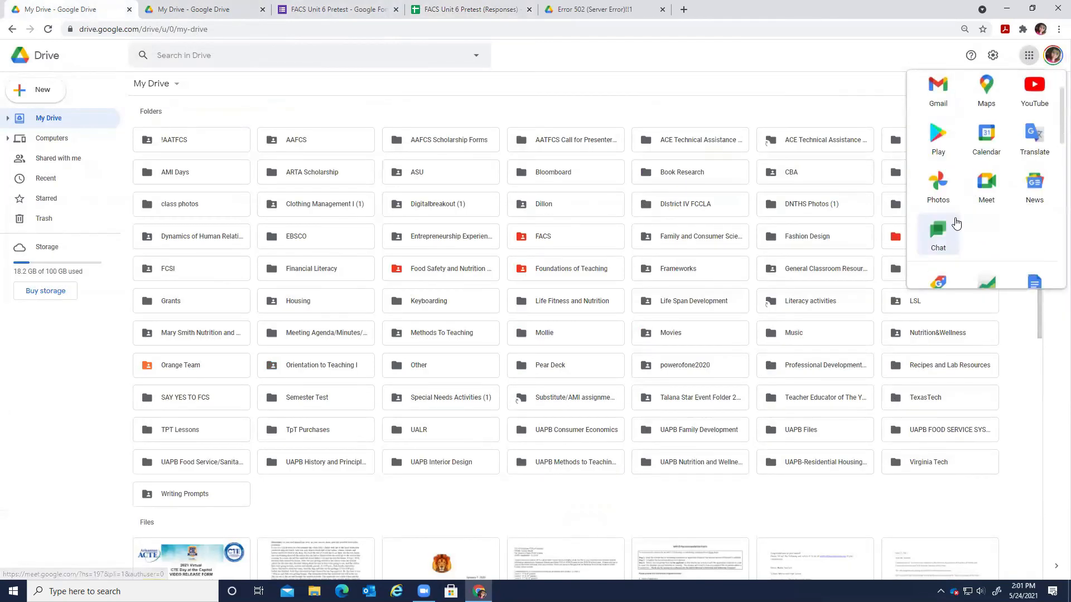
left_click(1016, 243)
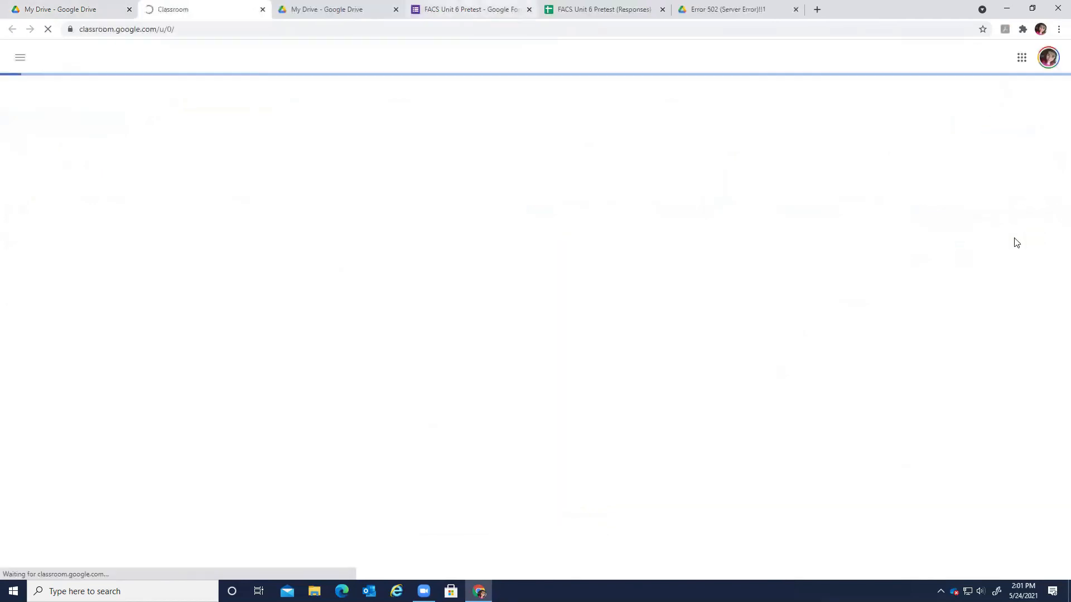
Close the FACS Unit 6 Pretest tab and go to the TTU class's Classwork page.
left_click(529, 10)
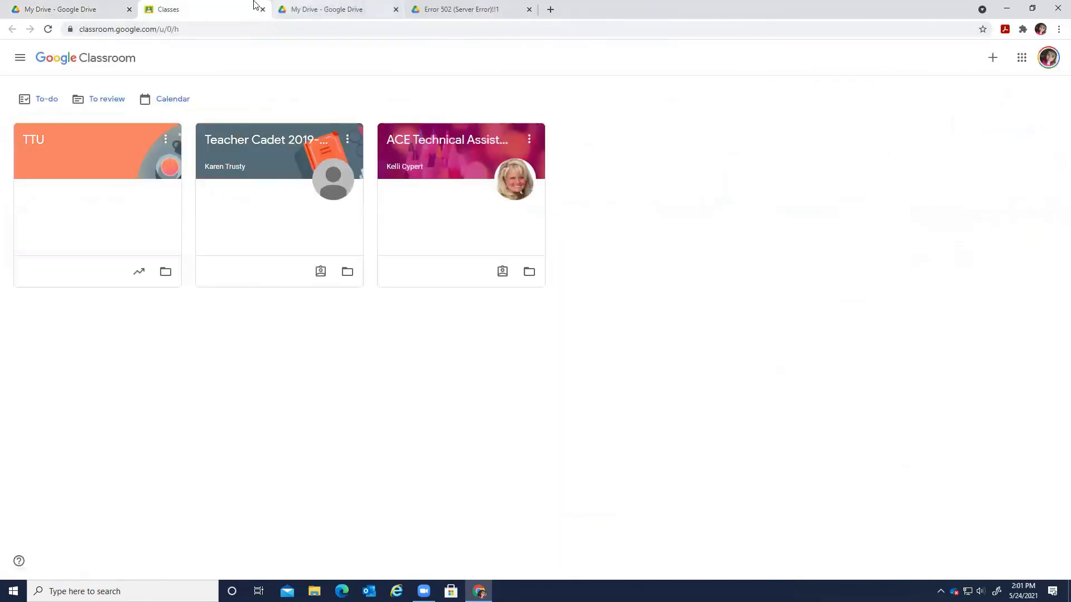
left_click(32, 142)
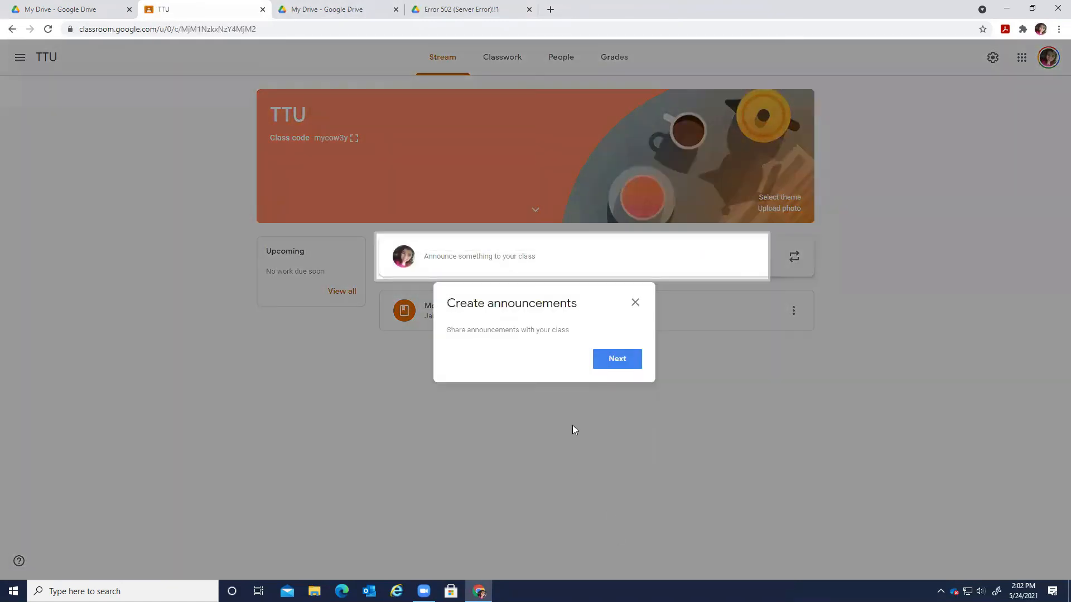
left_click(603, 356)
left_click(790, 354)
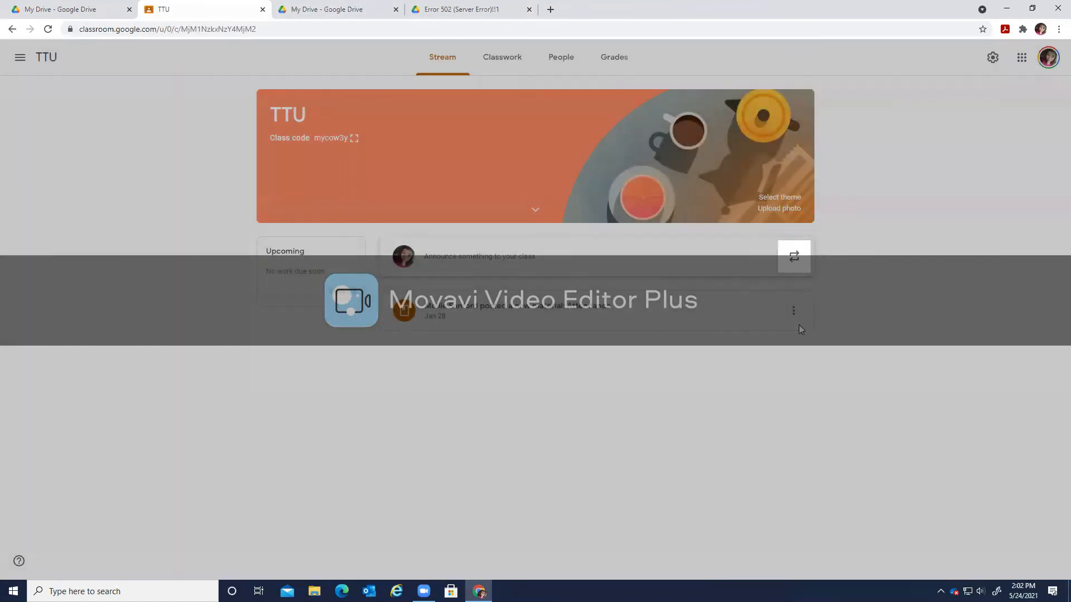
left_click(490, 59)
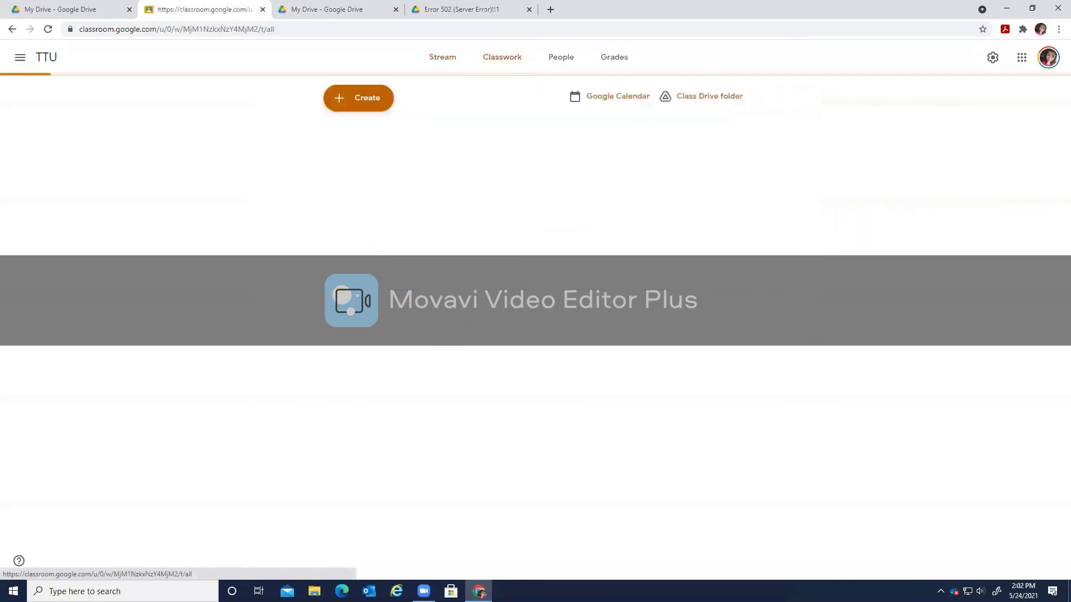
Create a new assignment titled 'Semester Test' and choose to attach a Google Drive file.
left_click(368, 109)
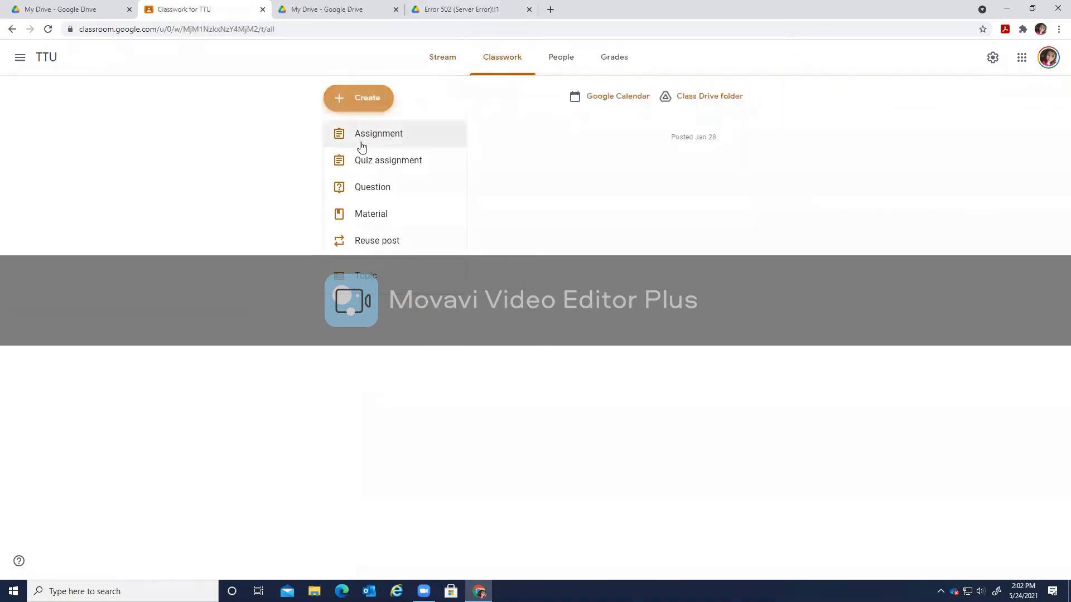
left_click(401, 139)
left_click(594, 353)
type("Semester Test")
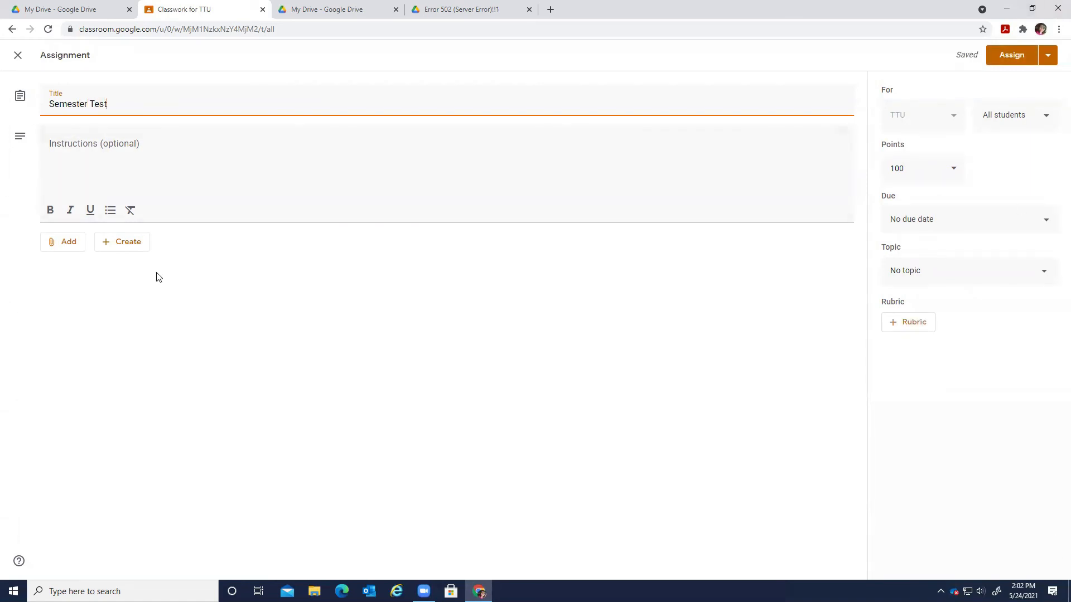
left_click(62, 241)
left_click(110, 272)
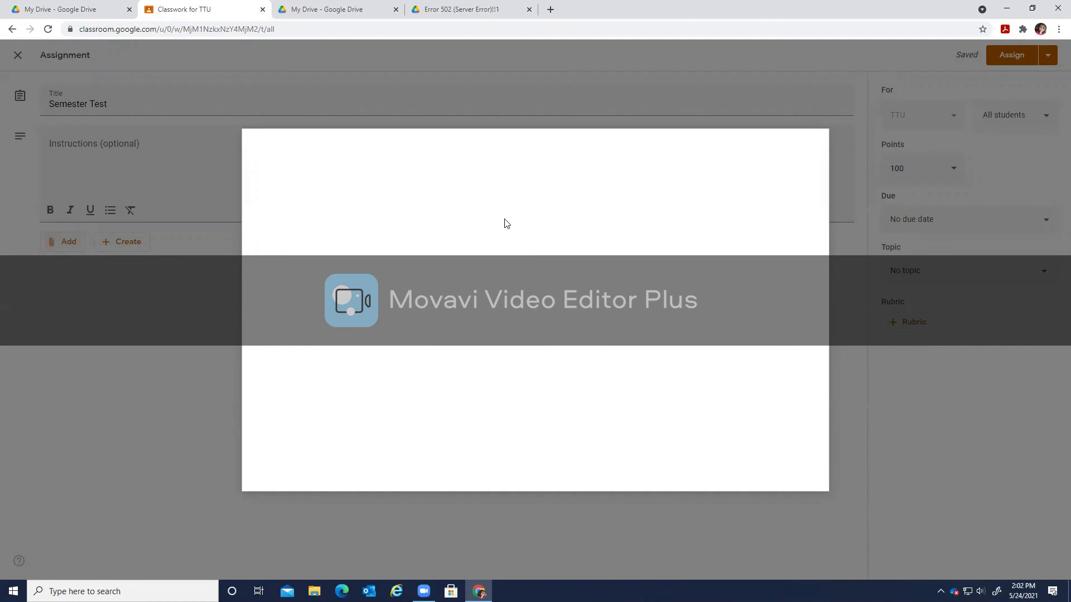
Search Drive for 'semester' and attach only the FACS Unit 6 Pretest form.
left_click(526, 145)
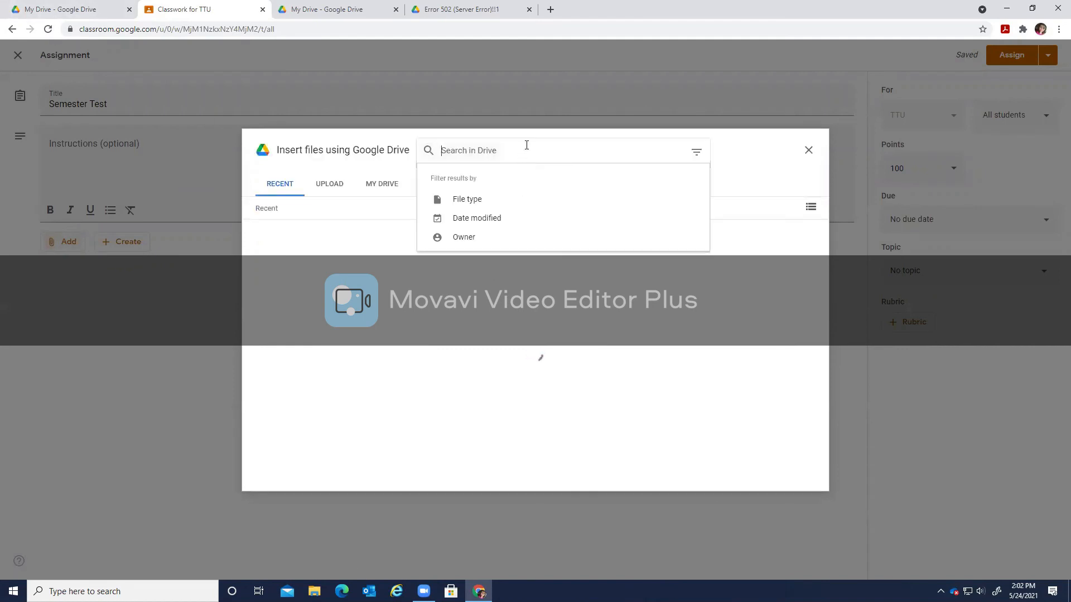
type("semester")
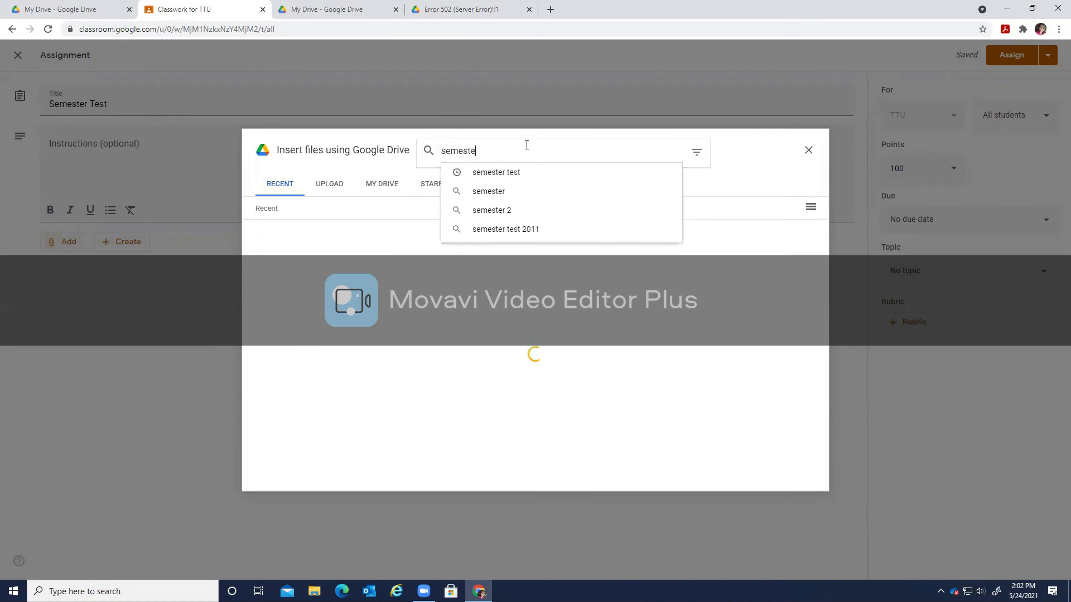
key("Return")
left_click(527, 323)
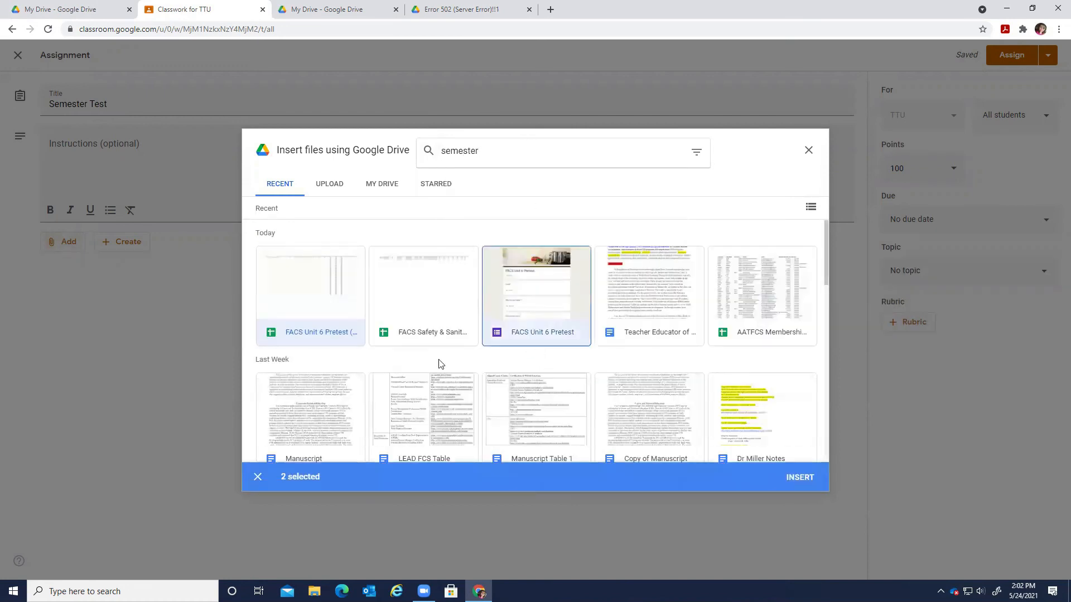
left_click(258, 476)
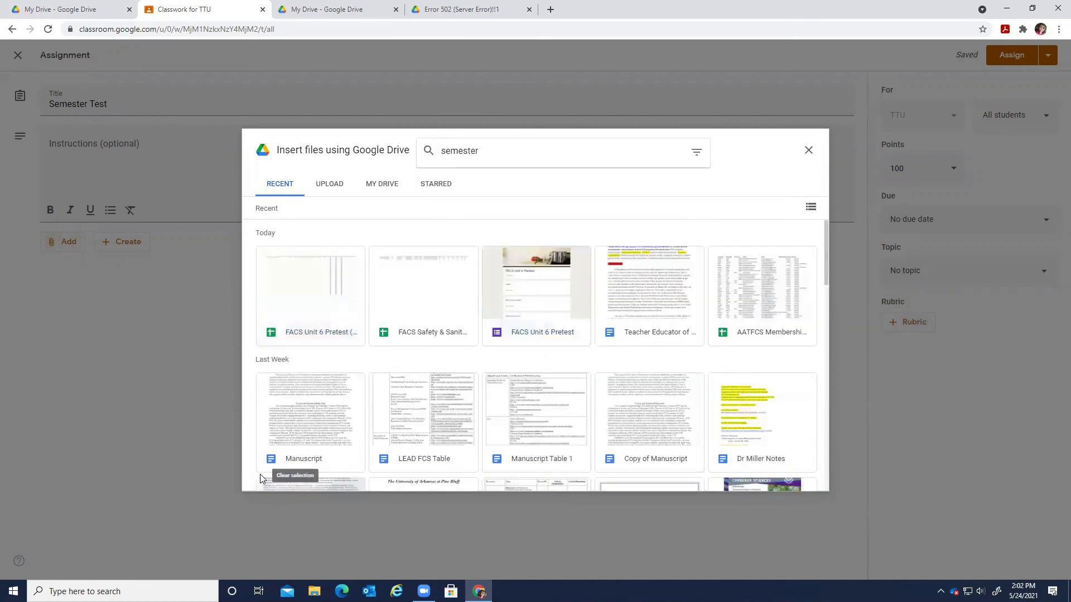
left_click(527, 329)
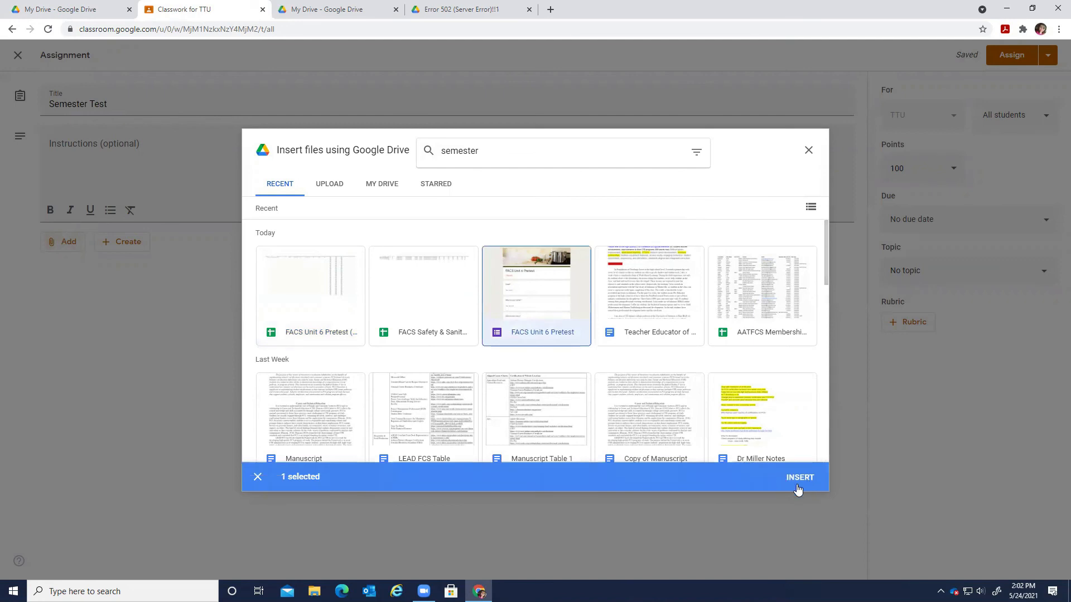
left_click(799, 478)
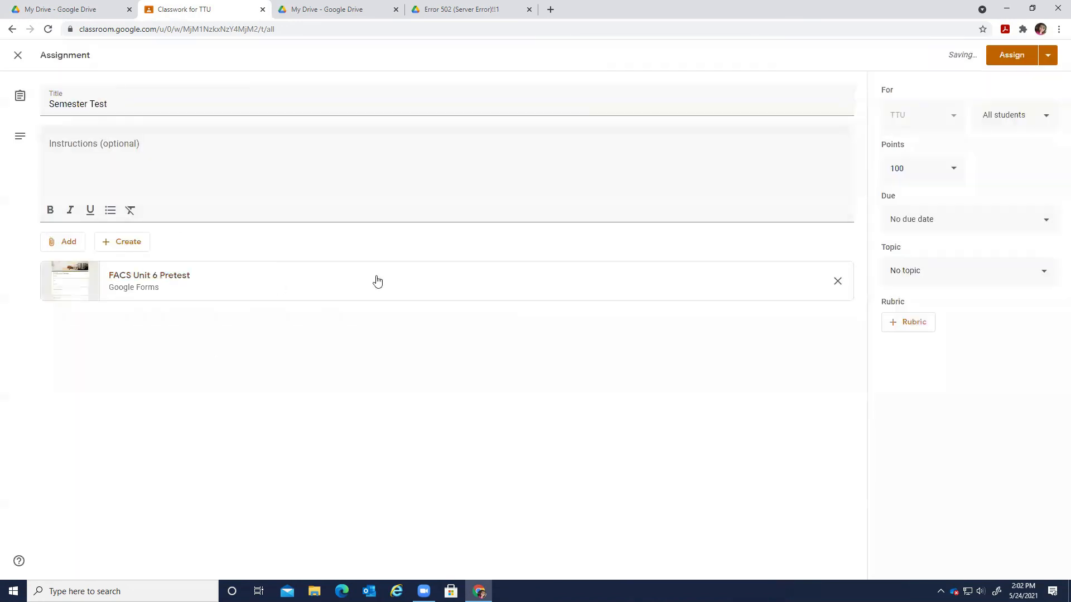
Keep the assignment at 100 points, due May 25, 2021, with no topic.
left_click(936, 172)
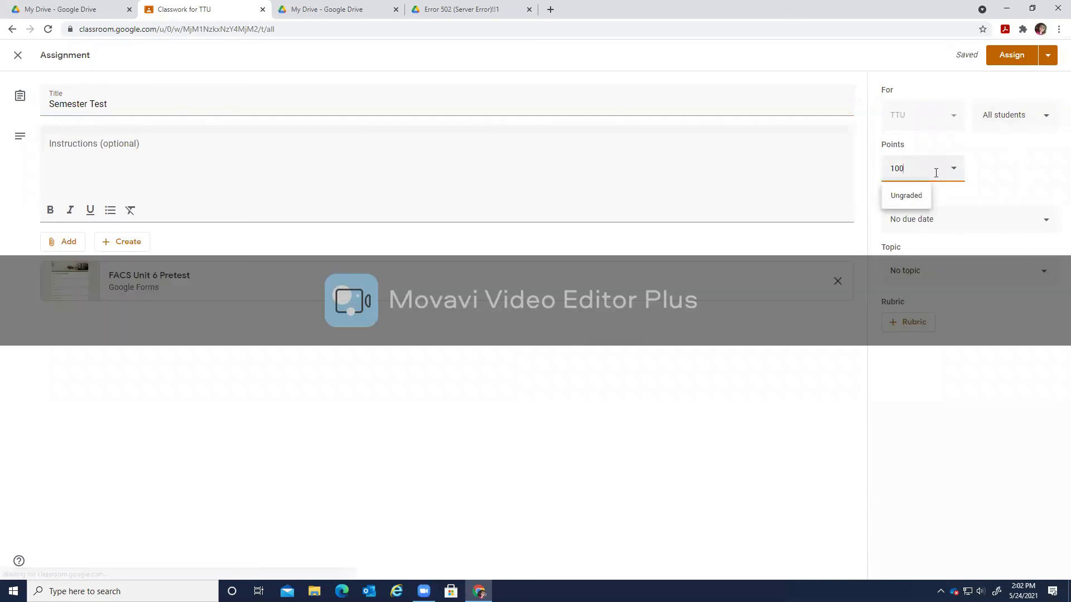
left_click(967, 225)
left_click(942, 268)
left_click(946, 383)
left_click(997, 203)
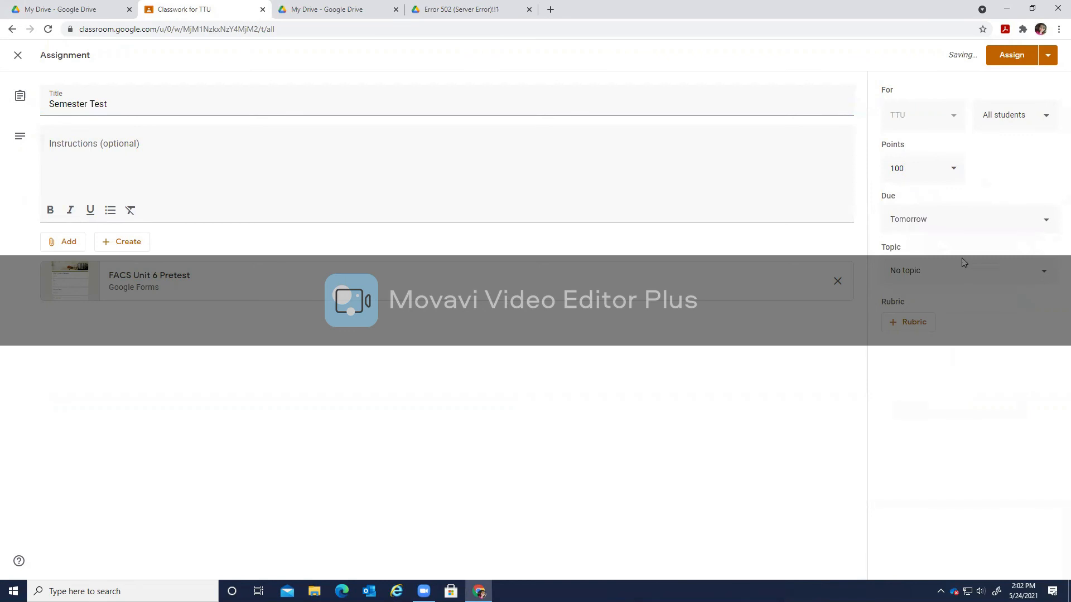
left_click(944, 286)
left_click(1006, 185)
Review which students receive the assignment, then select the whole title text.
left_click(1028, 122)
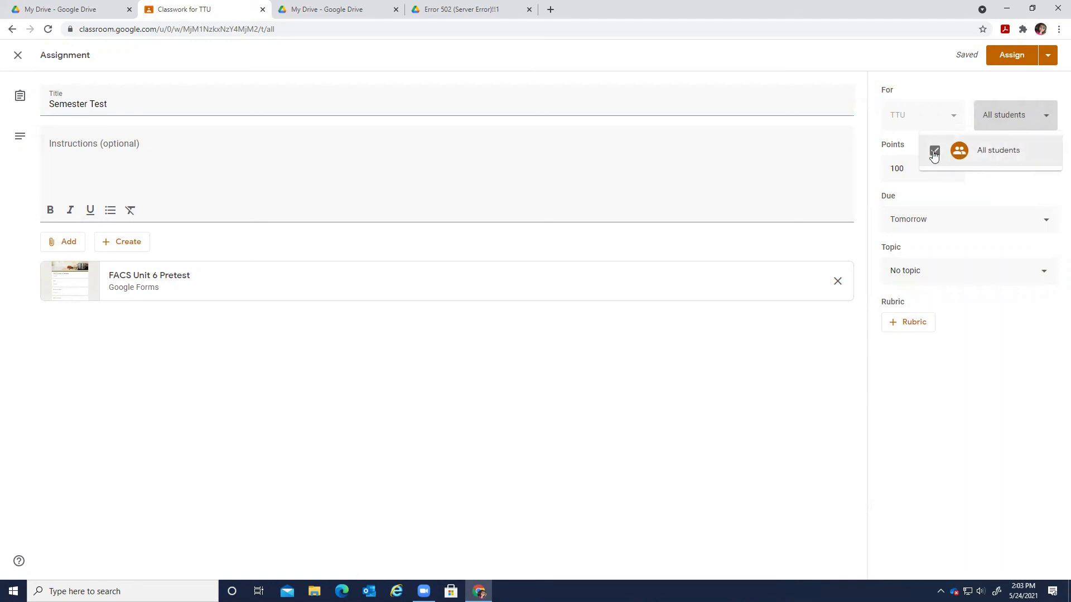
left_click_drag(991, 158, 993, 231)
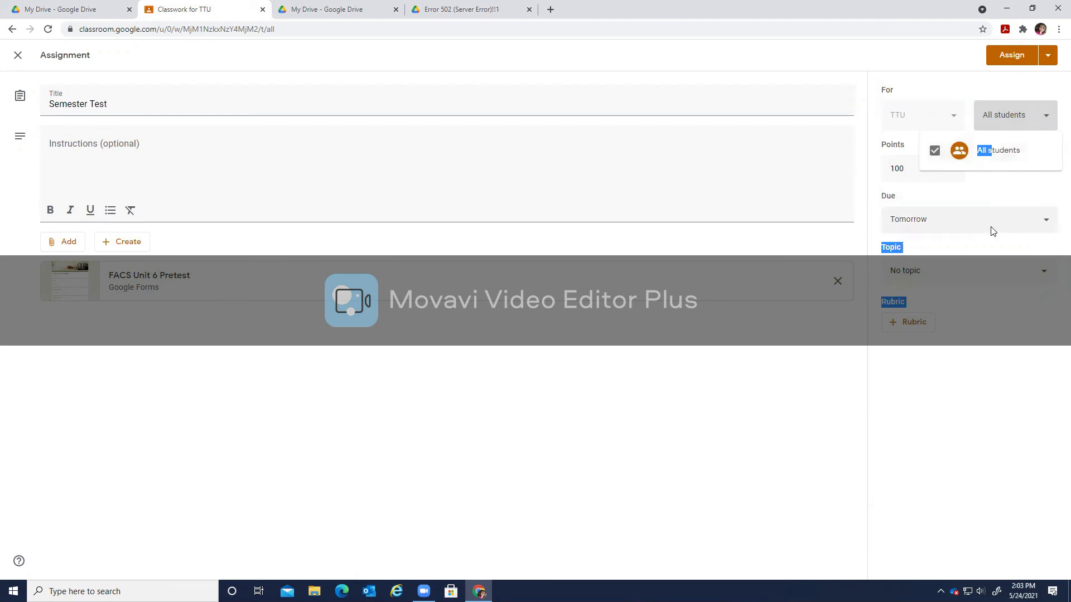
left_click(994, 235)
left_click(1016, 114)
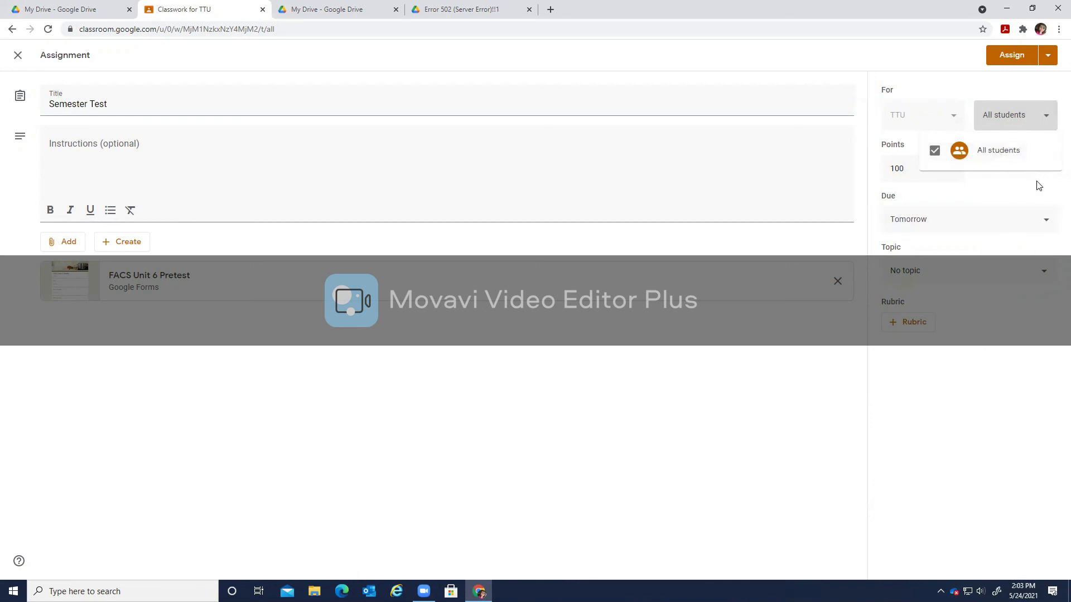
left_click(618, 485)
left_click_drag(153, 103, 2, 69)
Retype the assignment title as 'Semester Test2'.
key("BackSpace")
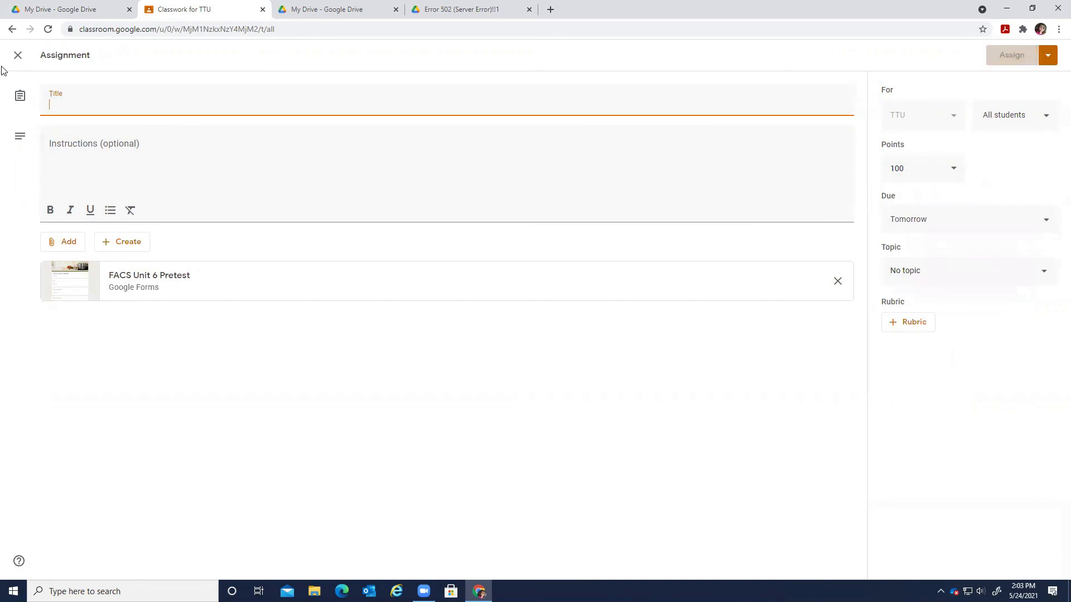
type("Semester Test1")
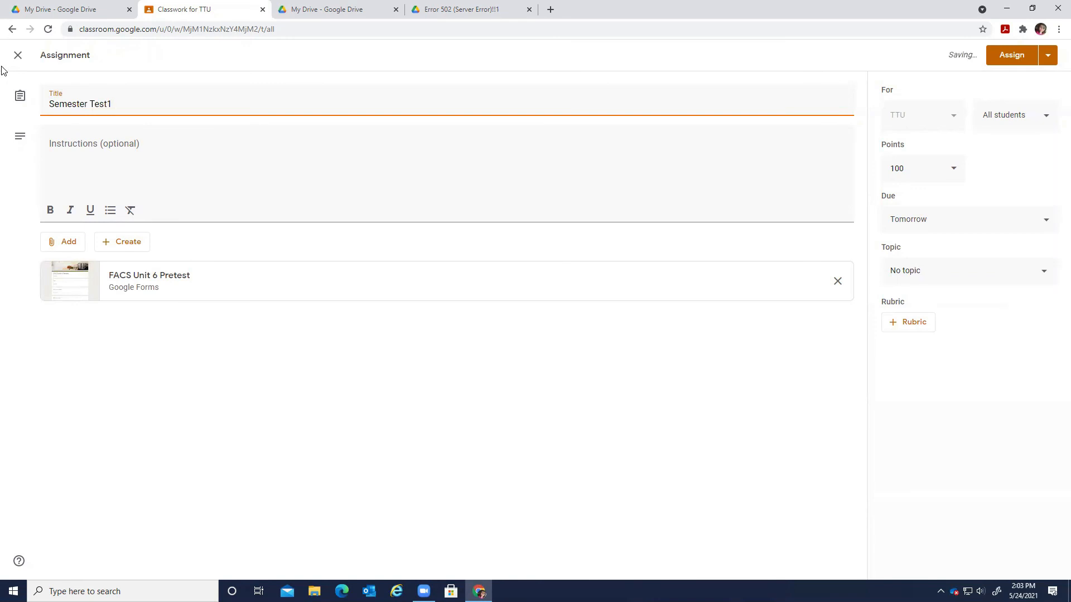
key("BackSpace")
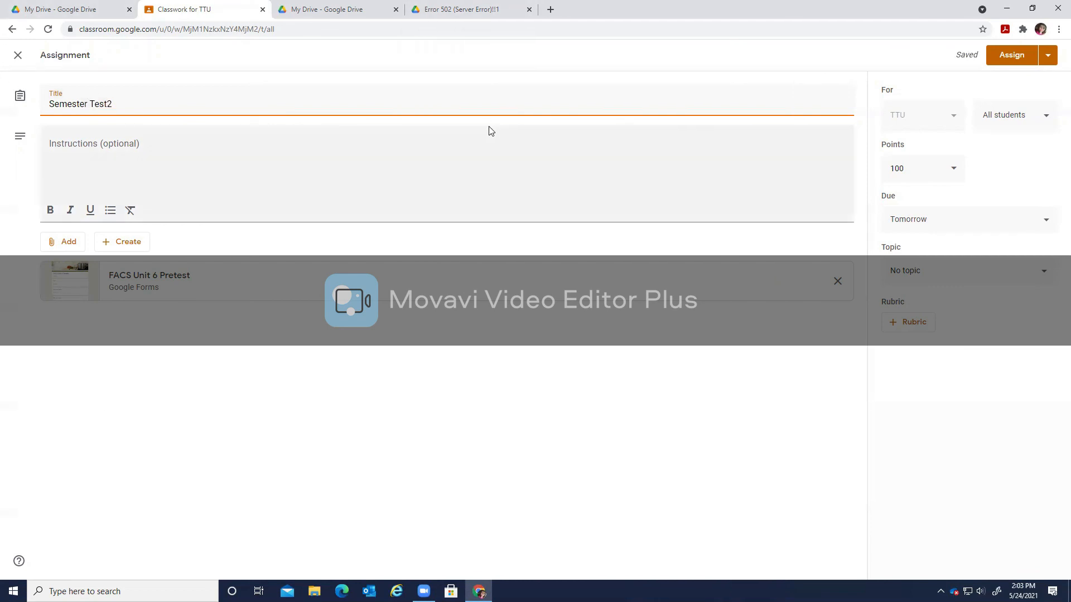
Review the student list, then remove the FACS Unit 6 Pretest attachment.
left_click(998, 124)
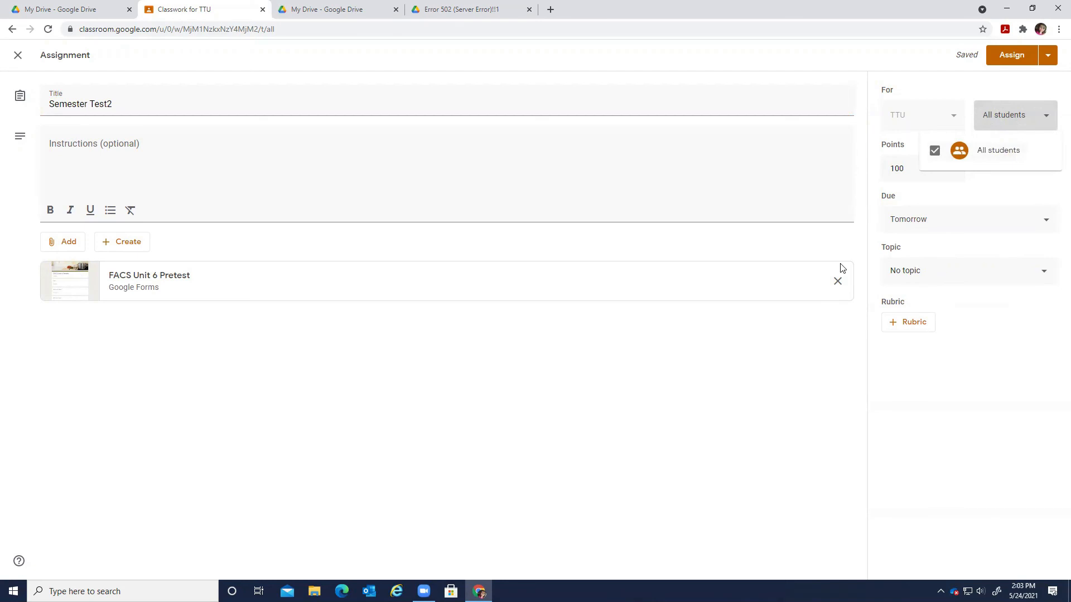
left_click(836, 280)
left_click(837, 281)
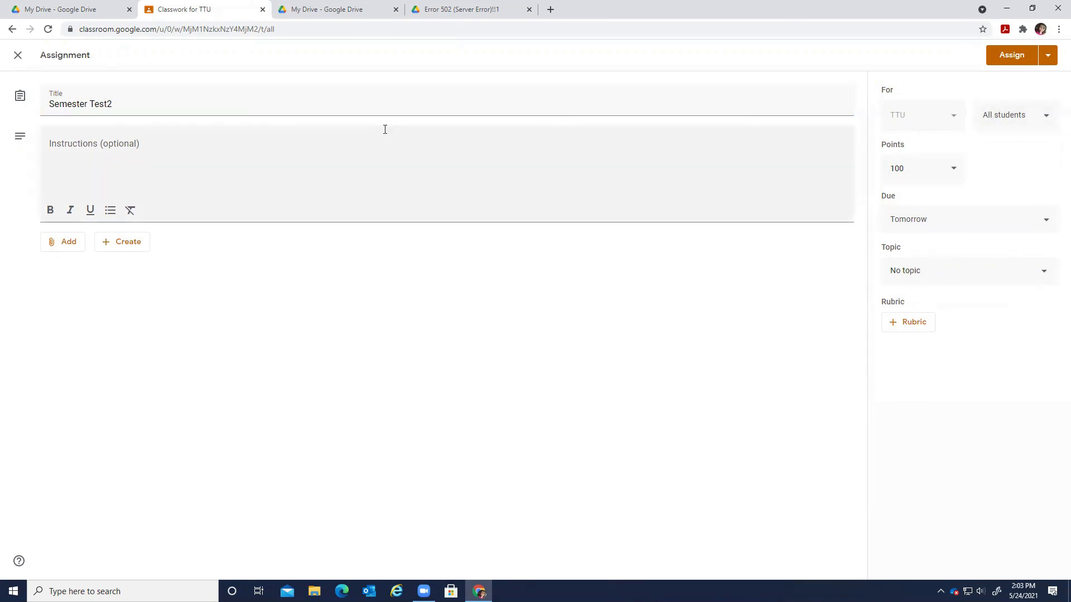
left_click(64, 243)
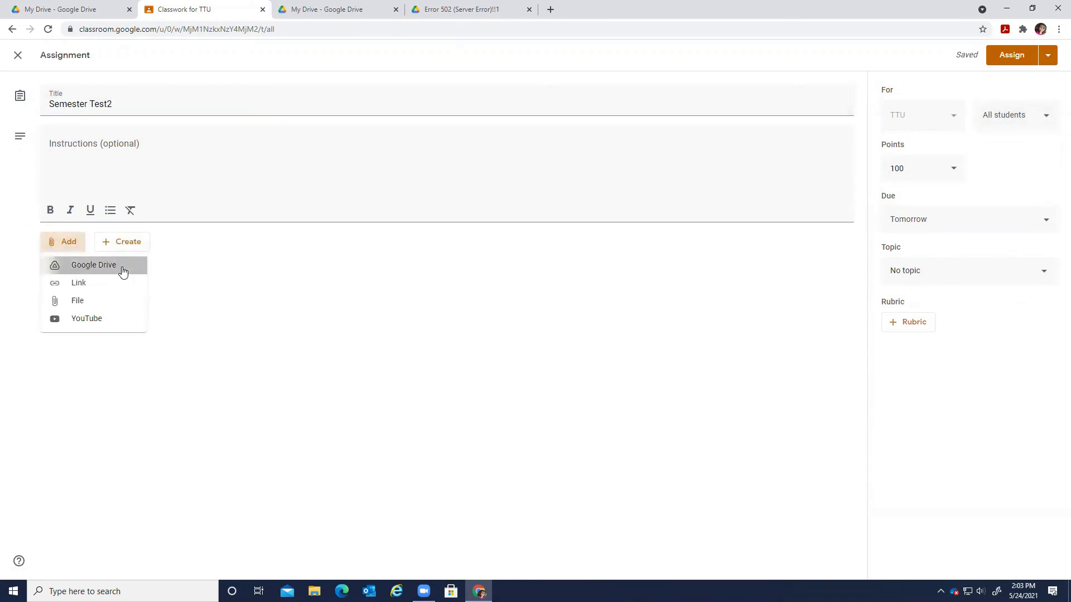
left_click(122, 267)
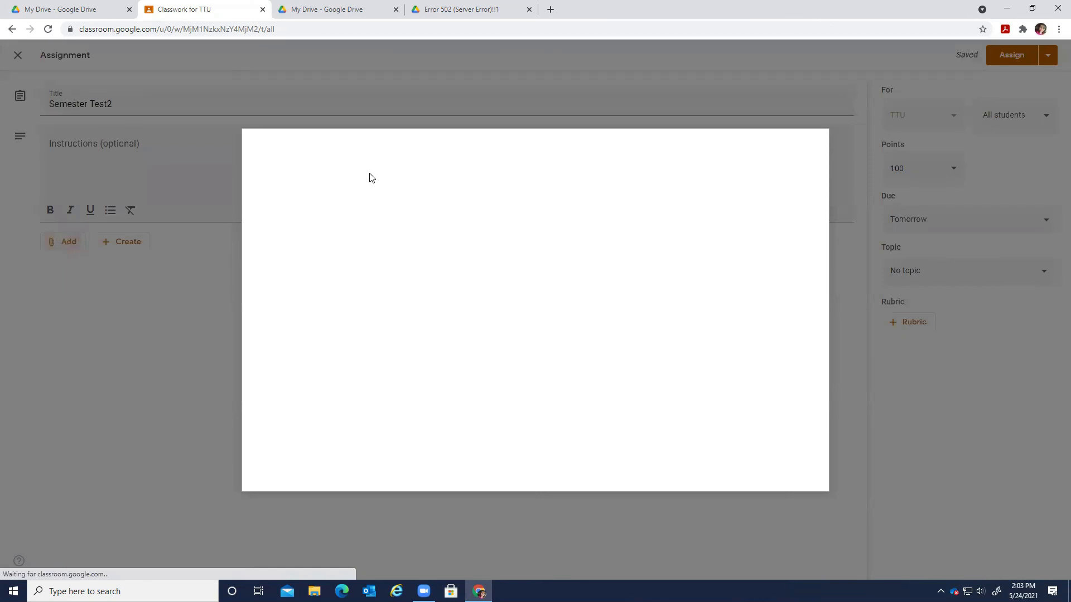
left_click(539, 144)
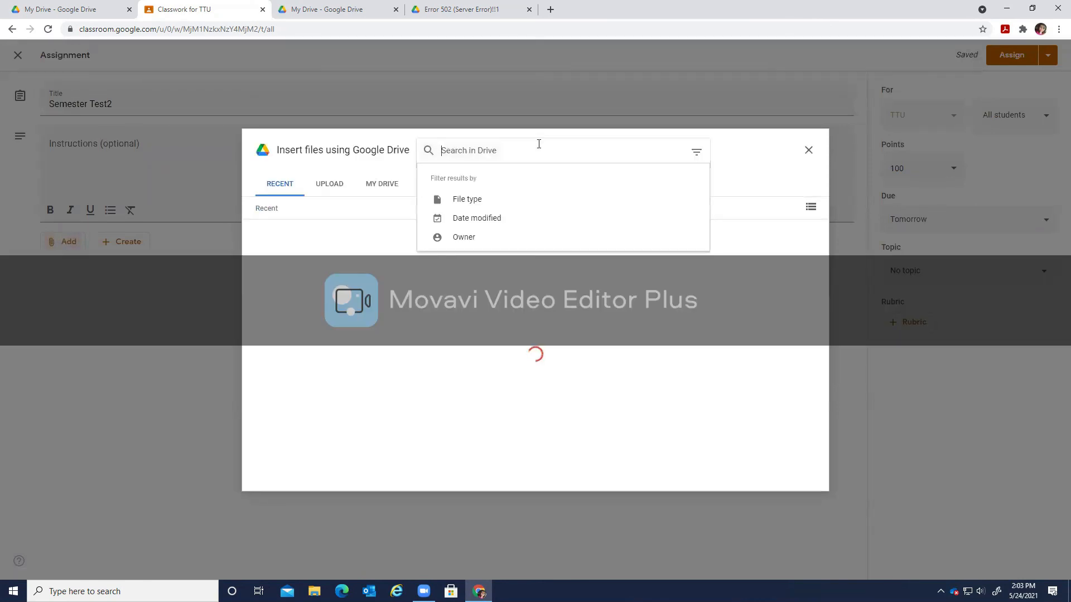
type("mod ")
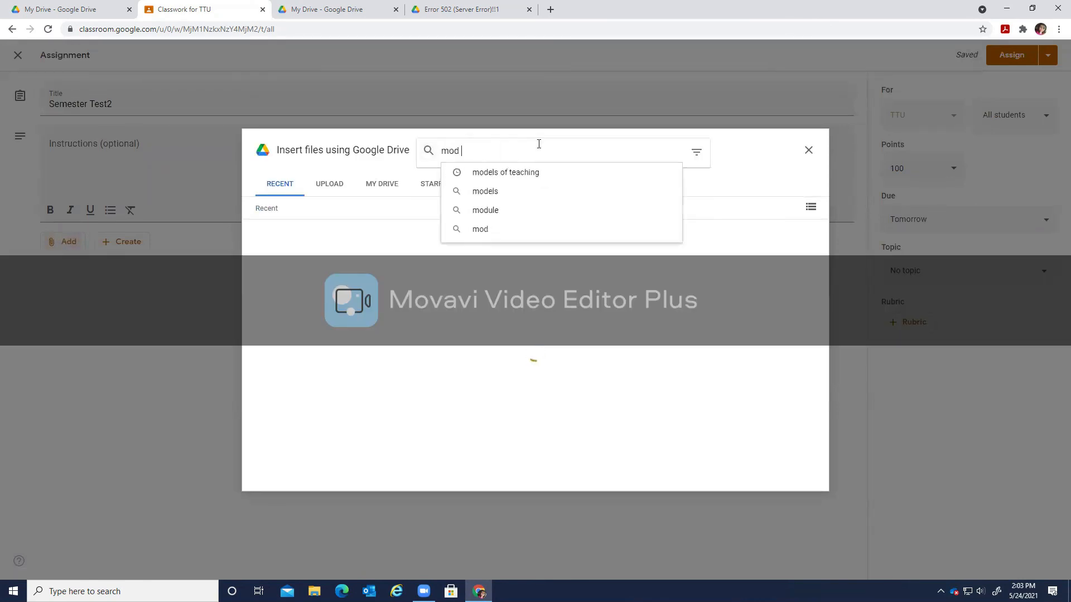
type("test")
key("Return")
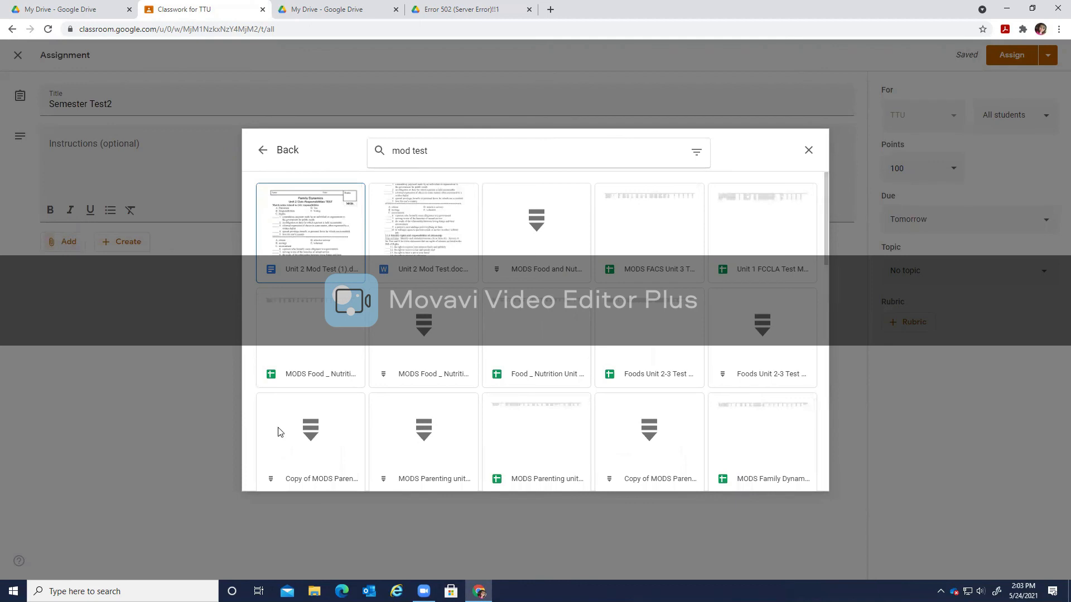
left_click(619, 267)
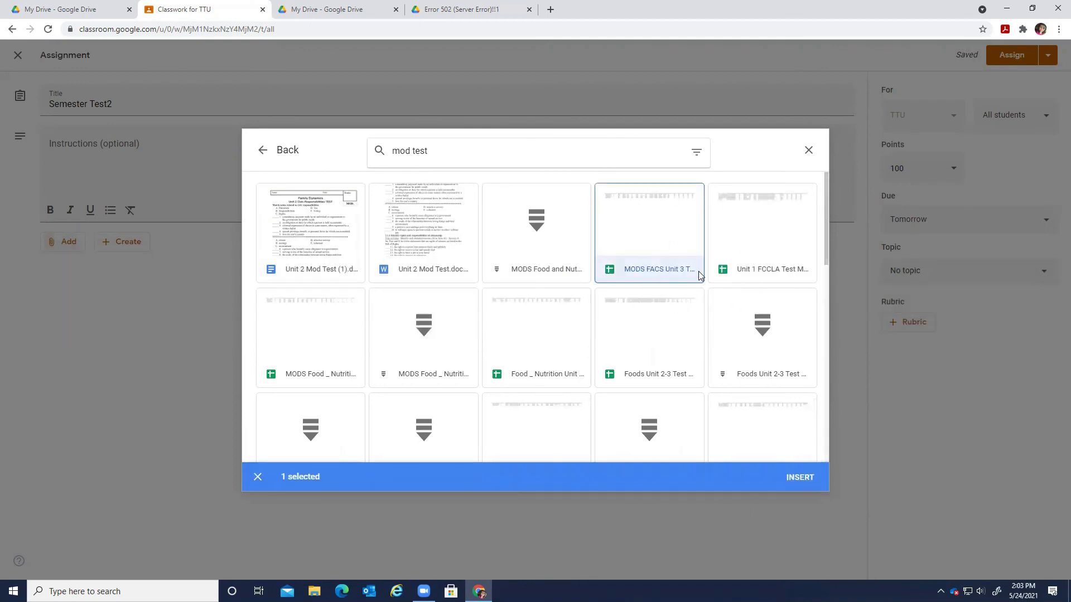
left_click(809, 150)
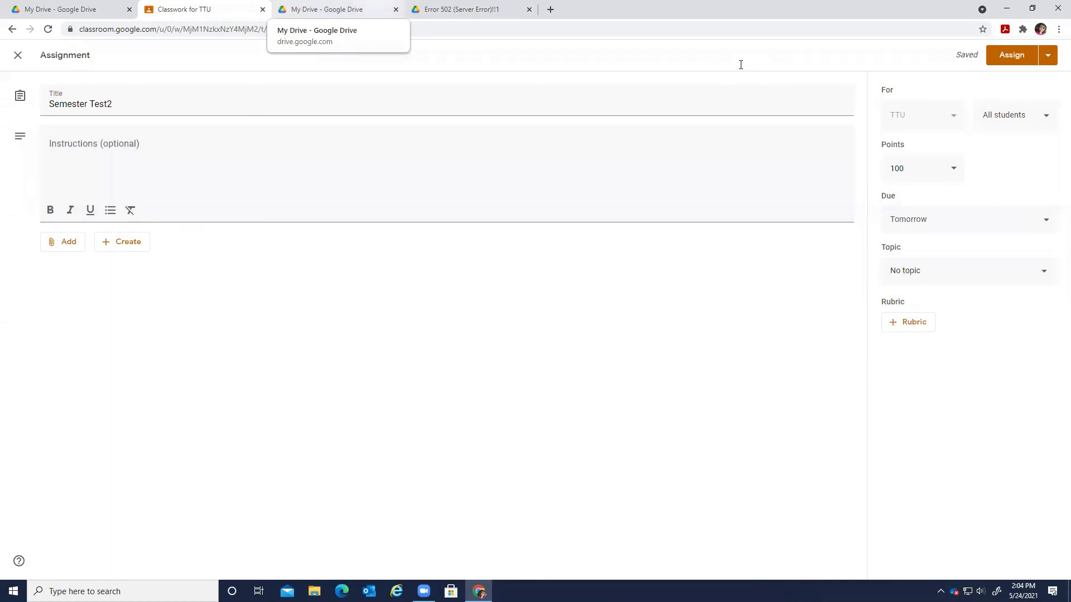
Switch to the My Drive browser tab with Ctrl+Tab to show the Drive folders and files.
key("ctrl+Tab")
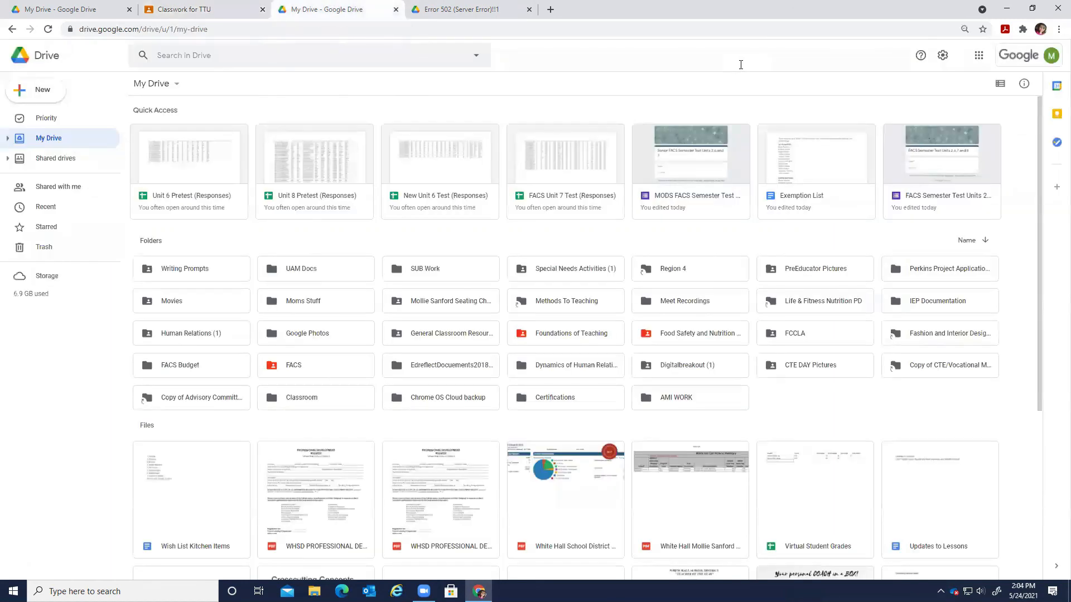